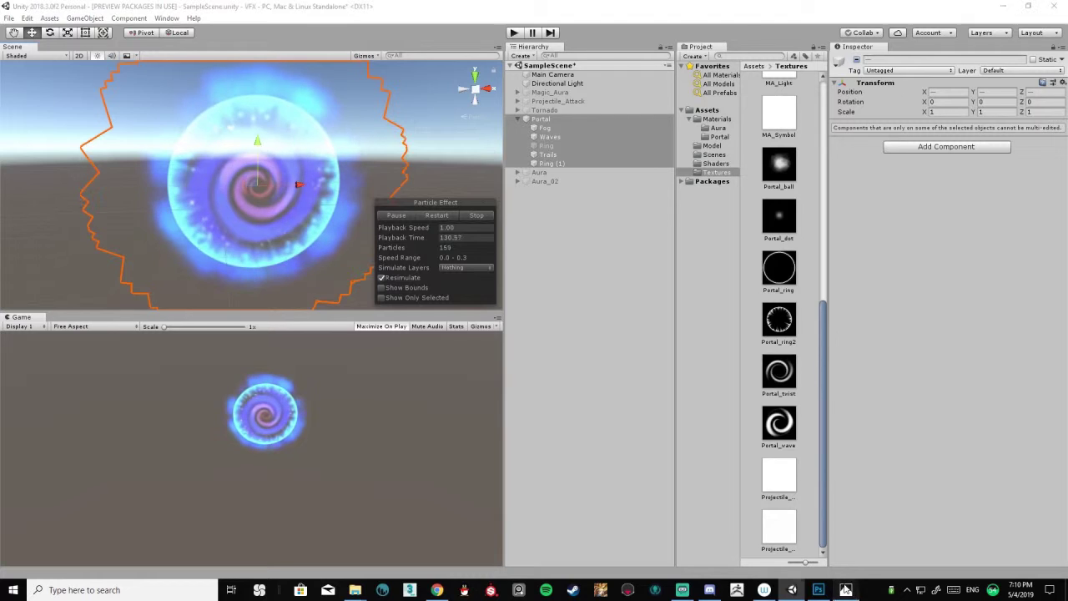
- Open the Portal_ball texture from the Textures folder in Windows Photos
{"action": "left_click", "coordinate": [845, 590]}
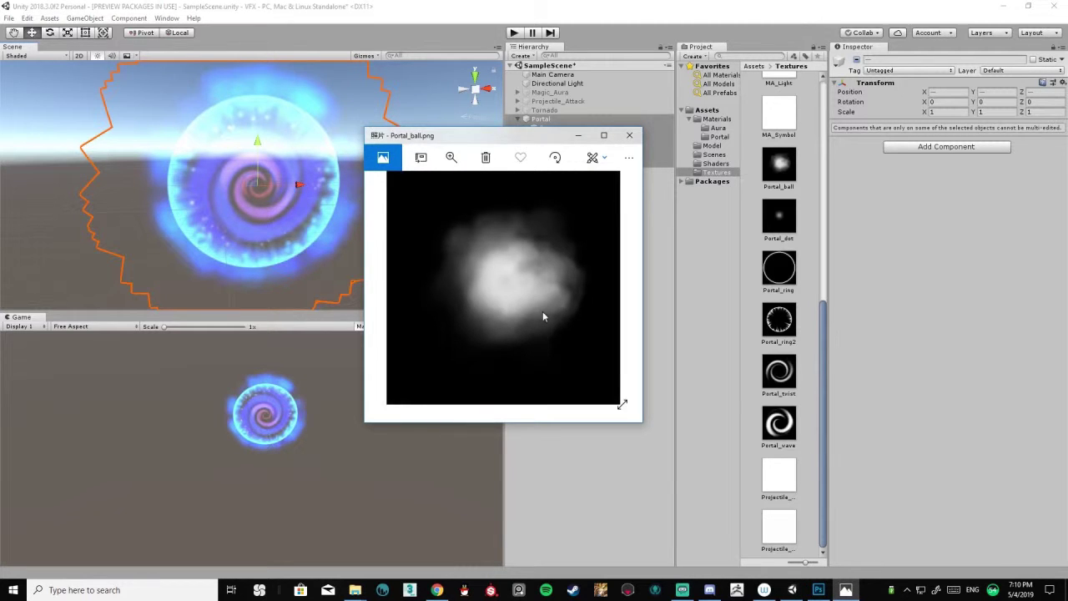
- Browse the Portal_dot, Portal_ring2, Portal_twist and Portal_wave textures, then return to Unity
{"action": "left_click", "coordinate": [611, 288]}
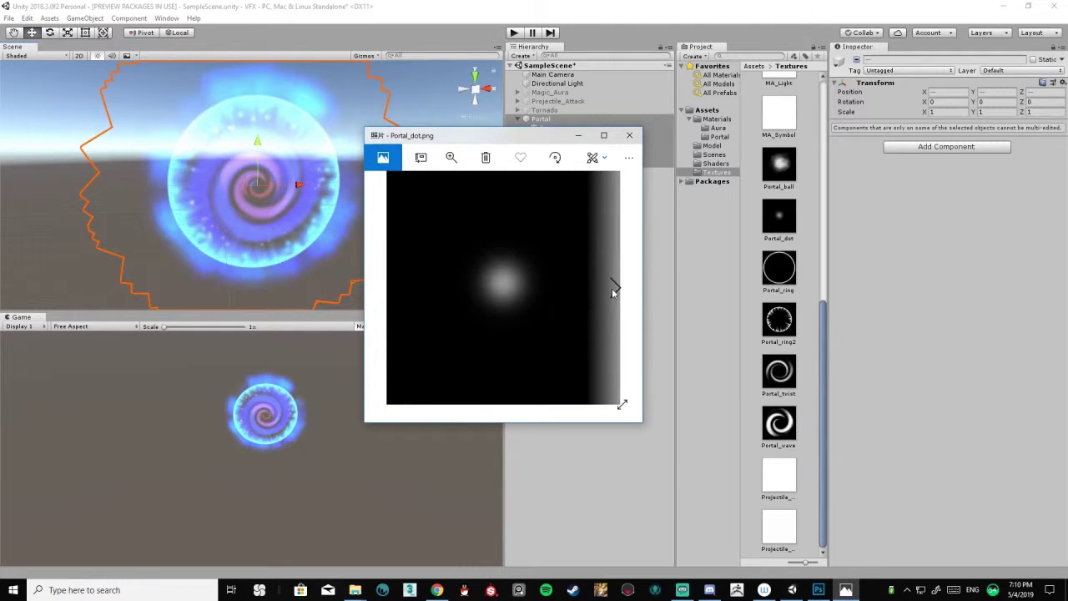
{"action": "left_click", "coordinate": [612, 288]}
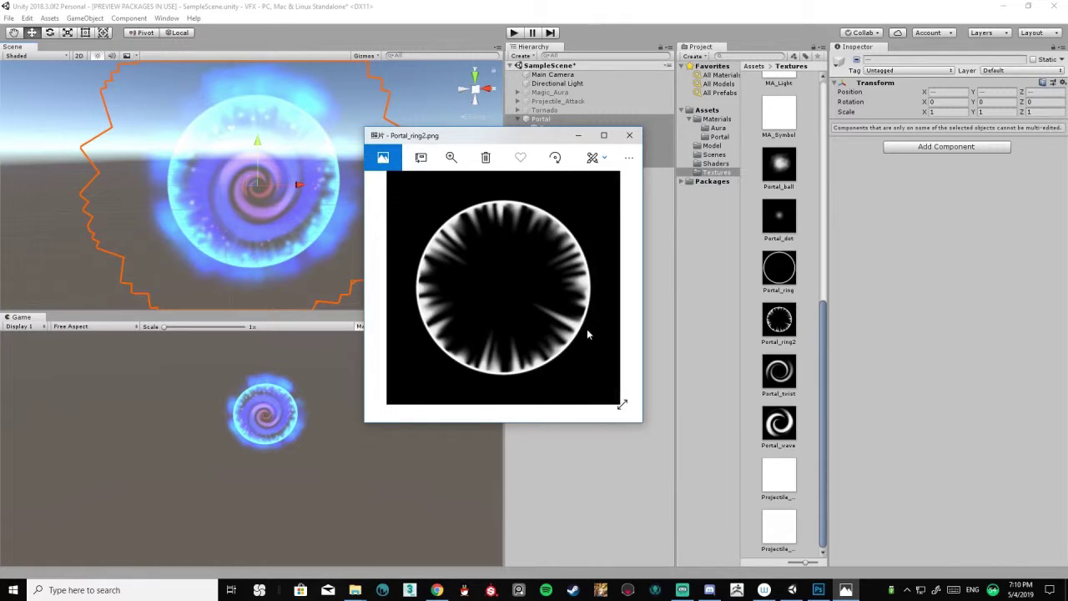
{"action": "left_click", "coordinate": [621, 290]}
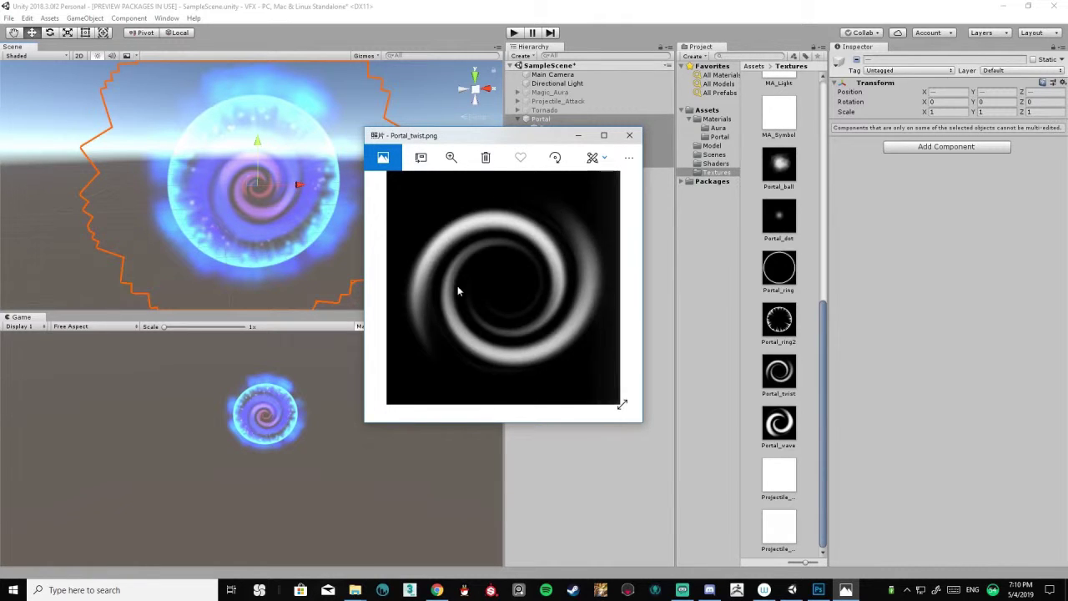
{"action": "left_click", "coordinate": [615, 288]}
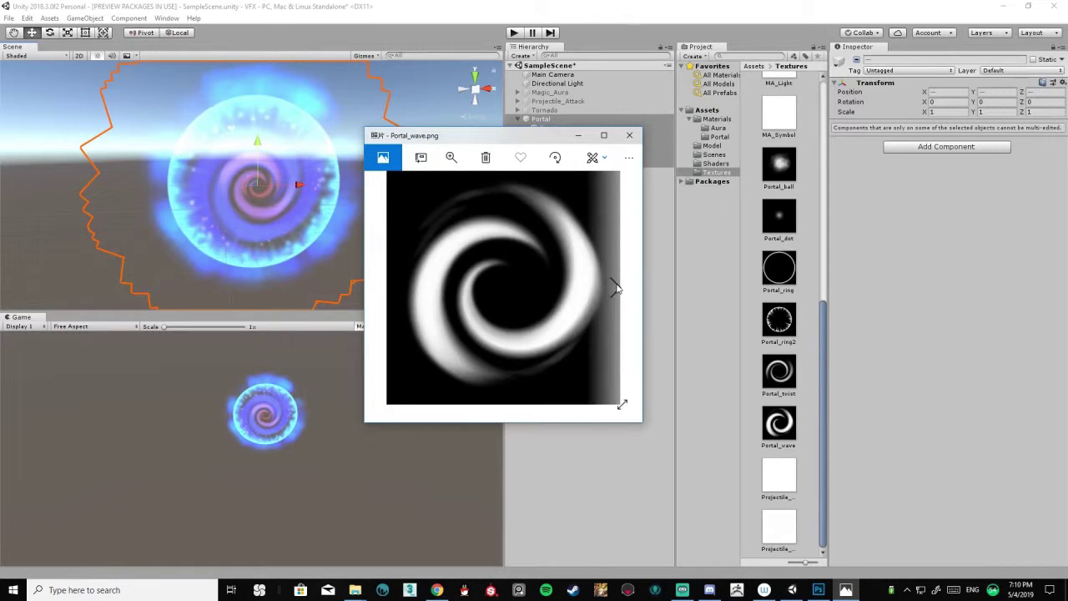
{"action": "left_click", "coordinate": [389, 290]}
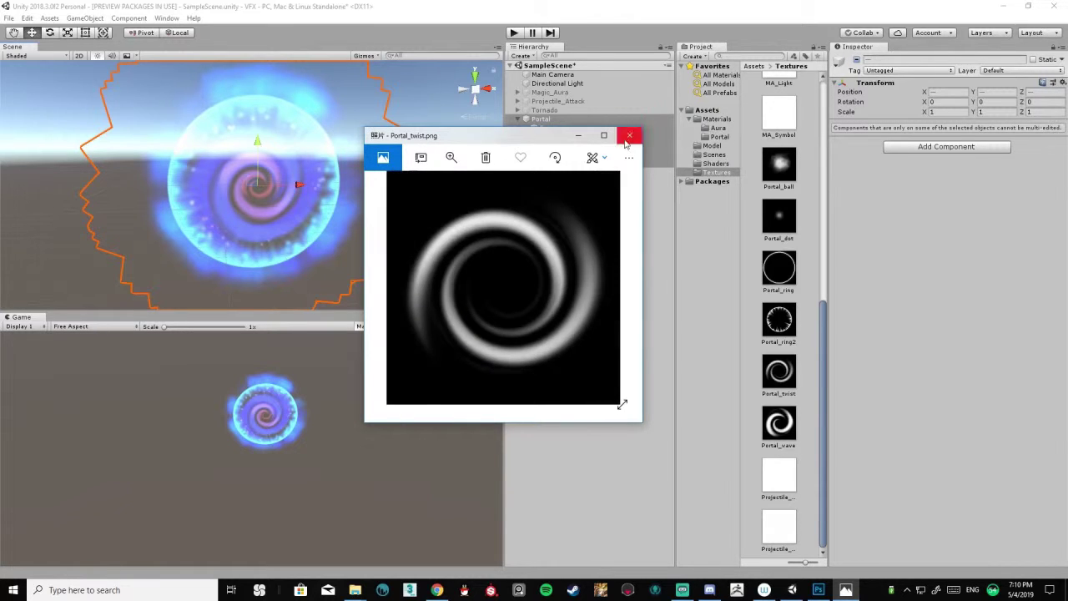
{"action": "left_click", "coordinate": [606, 6]}
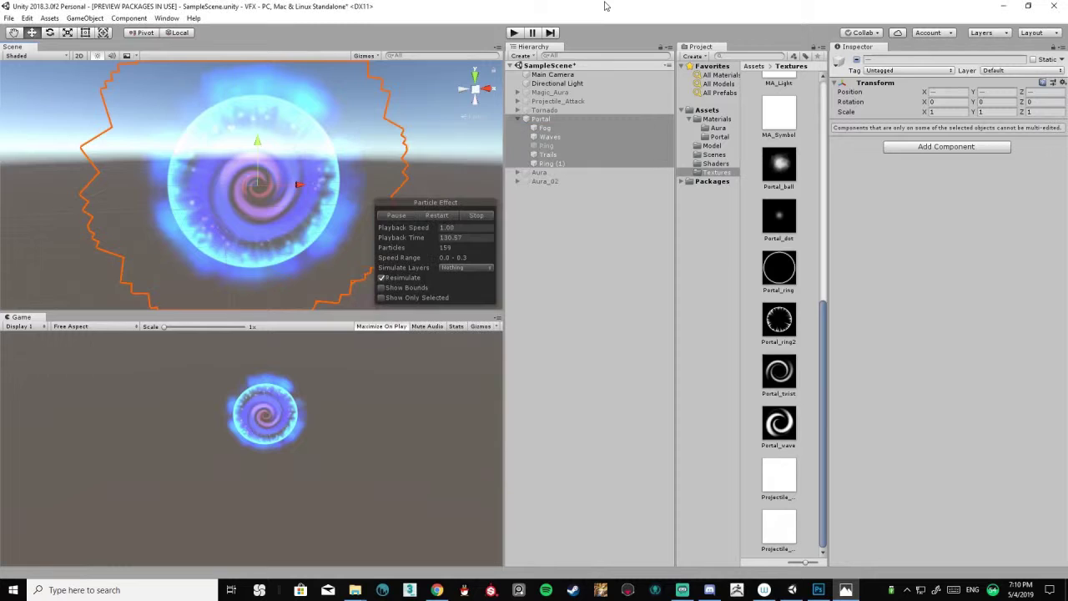
- Deactivate the existing Portal effect objects
{"action": "left_click_drag", "start_coordinate": [296, 148], "coordinate": [313, 164]}
{"action": "middle_click_drag", "start_coordinate": [313, 165], "coordinate": [288, 167]}
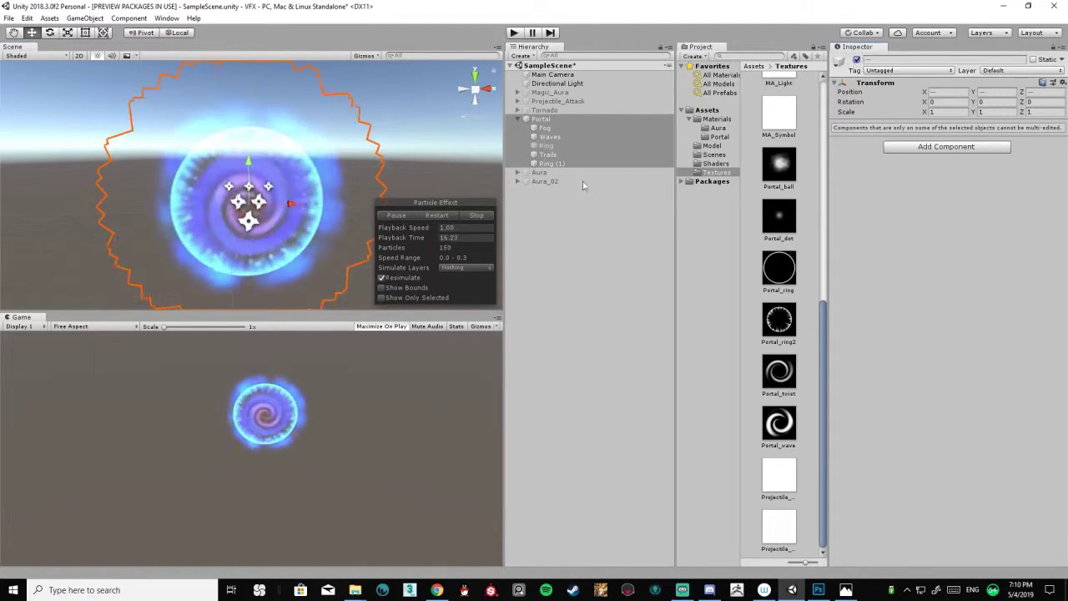
{"action": "left_click", "coordinate": [857, 60]}
- Create an empty GameObject in the Hierarchy and name it Portal_02
{"action": "right_click", "coordinate": [555, 225]}
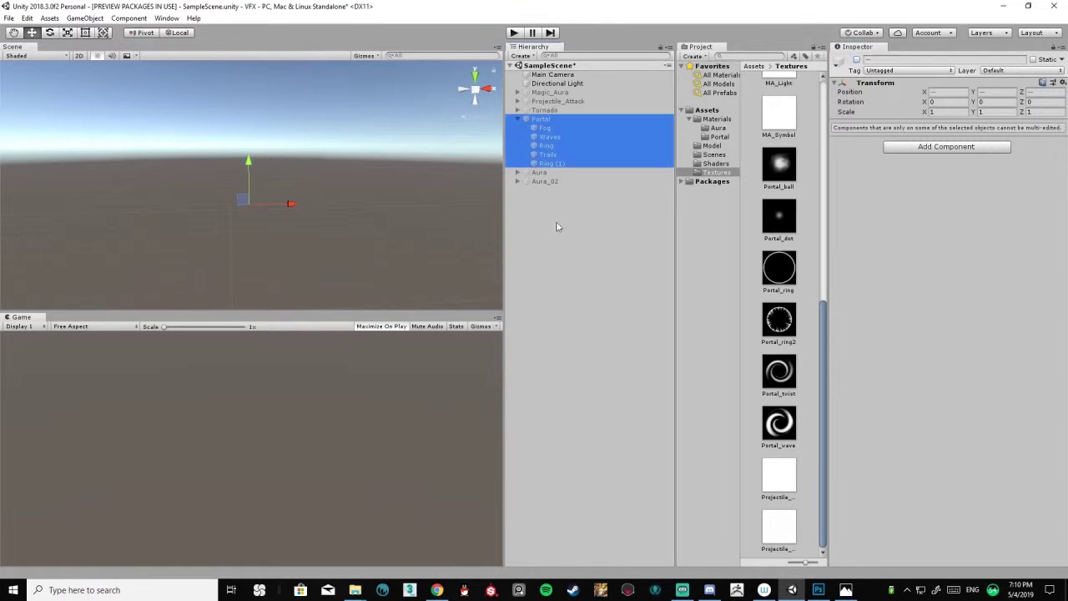
{"action": "mouse_move", "coordinate": [620, 321]}
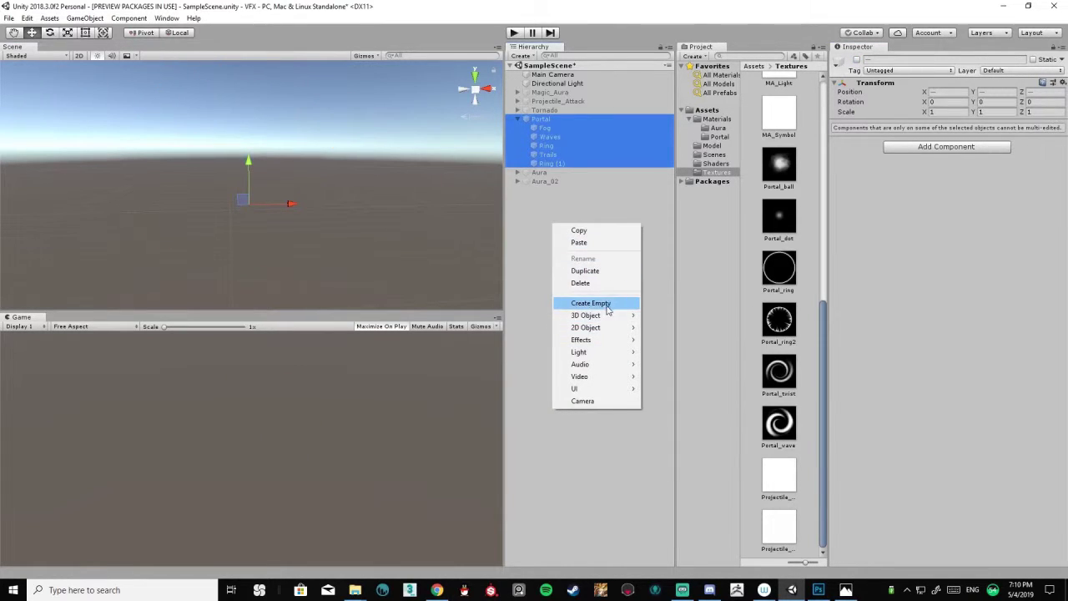
{"action": "left_click", "coordinate": [606, 304]}
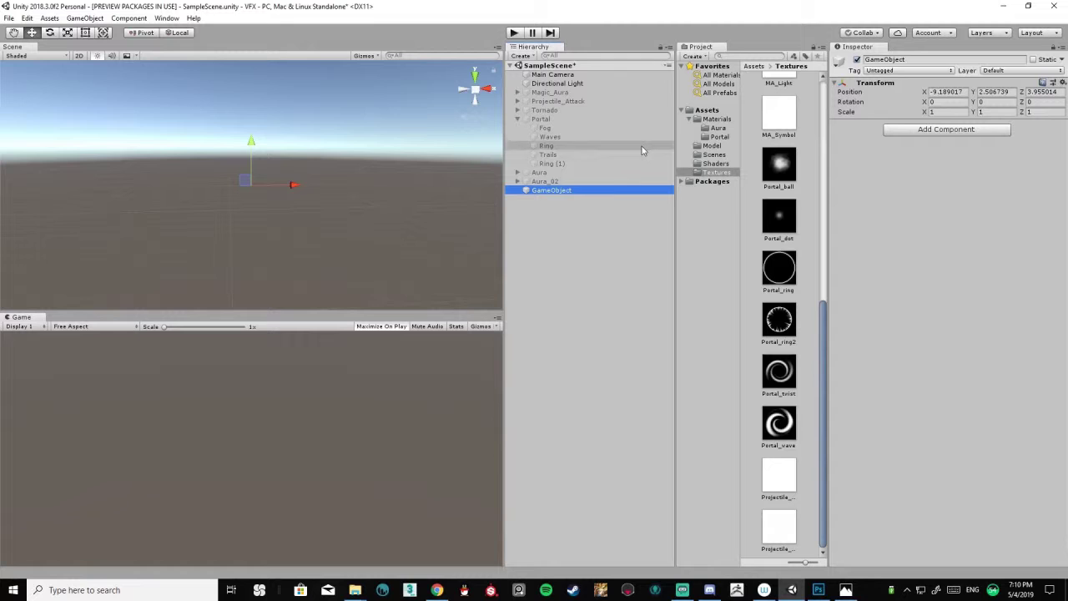
{"action": "right_click", "coordinate": [592, 194]}
{"action": "left_click", "coordinate": [634, 233]}
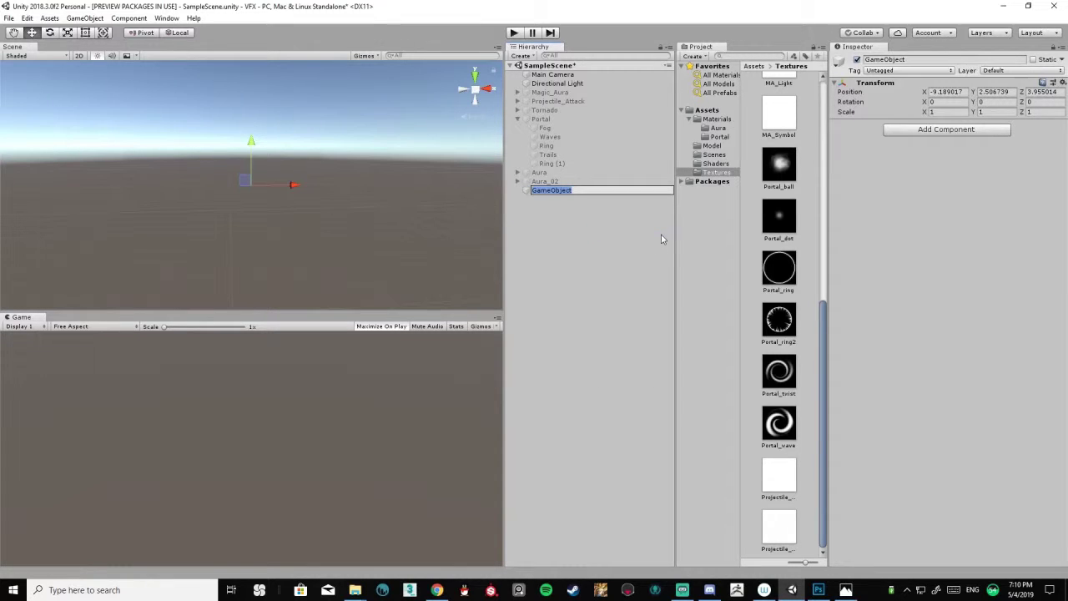
{"action": "type", "text": "Portal_02"}
{"action": "key", "text": "Return"}
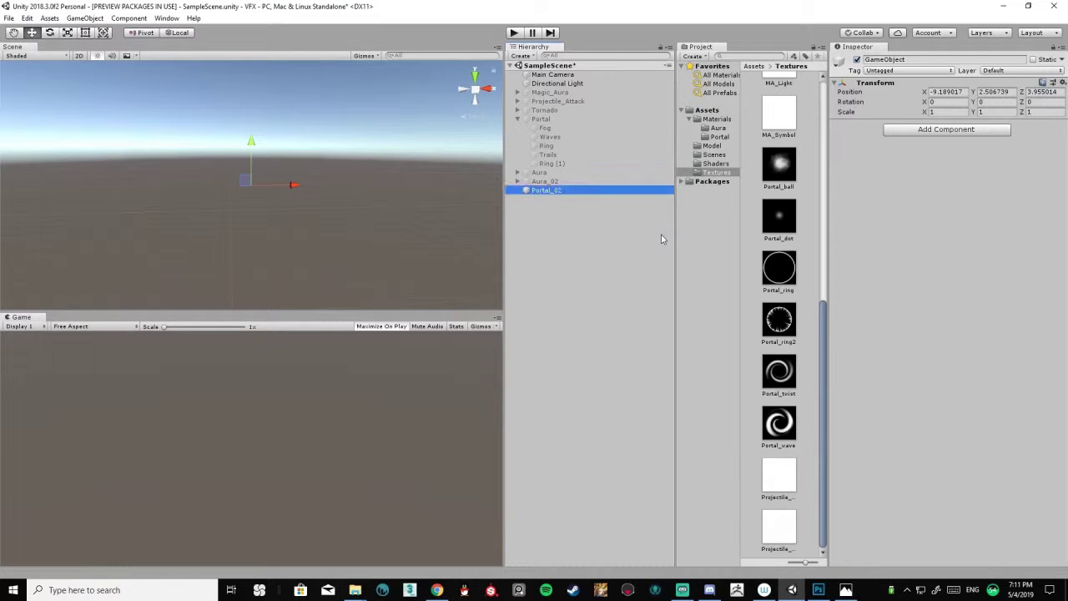
- Add a Particle System as a child of Portal_02 and rename it Waves
{"action": "right_click", "coordinate": [573, 191]}
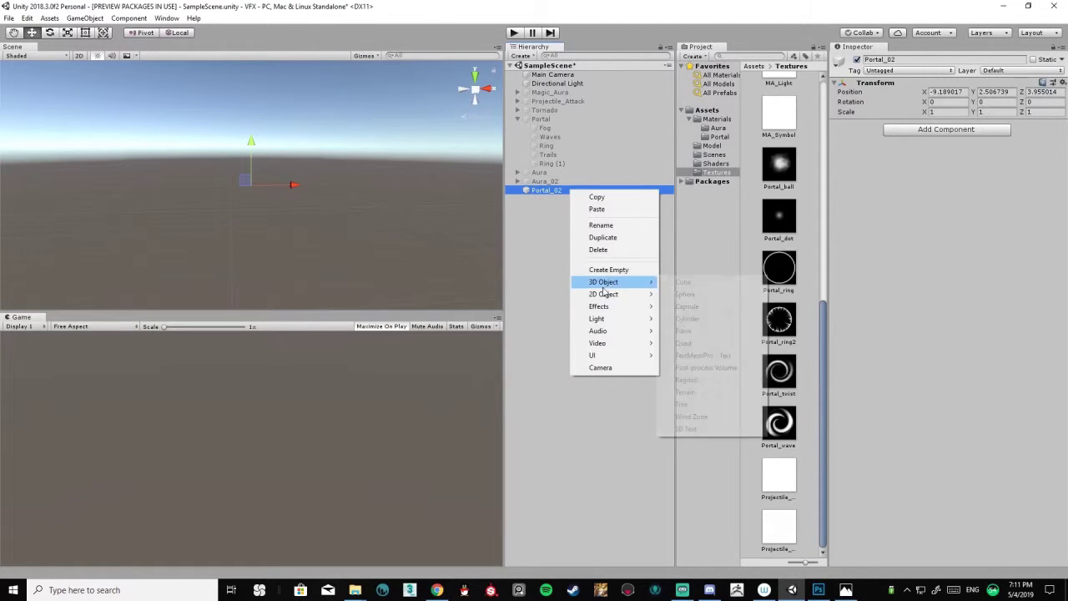
{"action": "mouse_move", "coordinate": [614, 309]}
{"action": "left_click", "coordinate": [694, 306]}
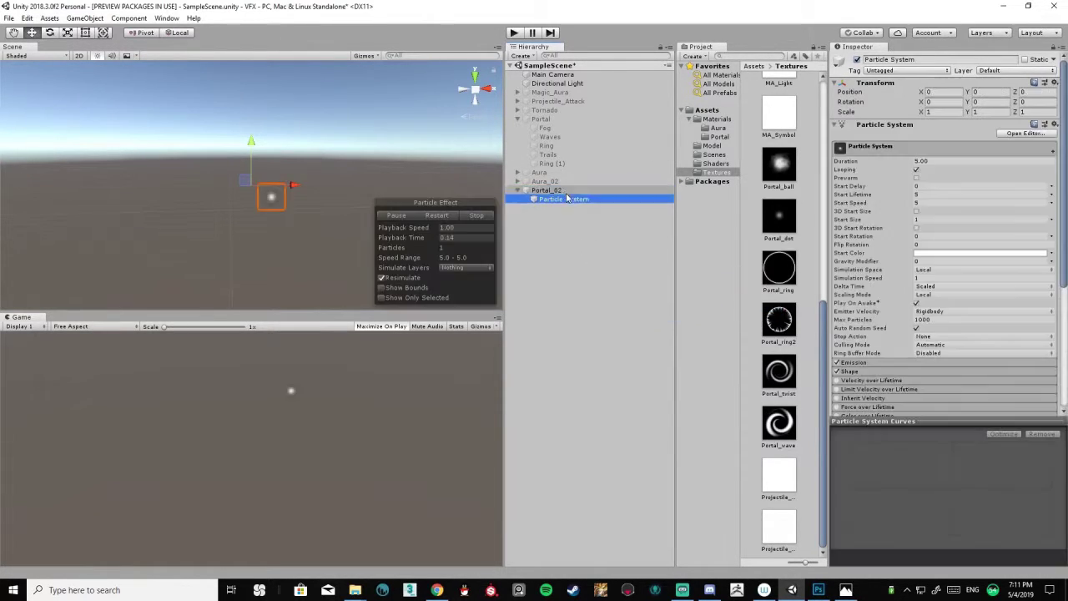
{"action": "right_click", "coordinate": [566, 201]}
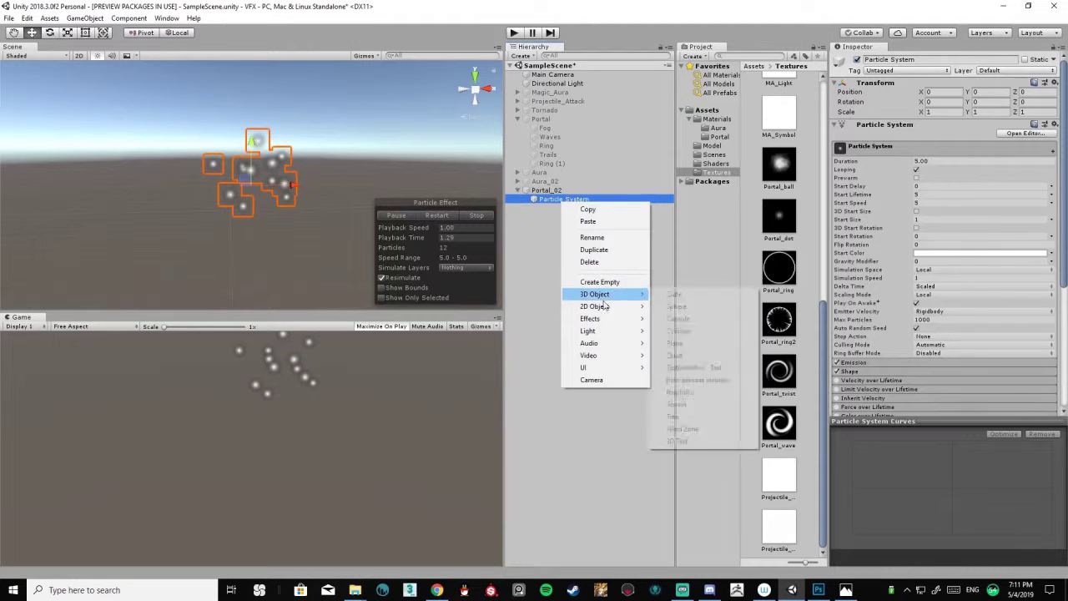
{"action": "left_click", "coordinate": [599, 240]}
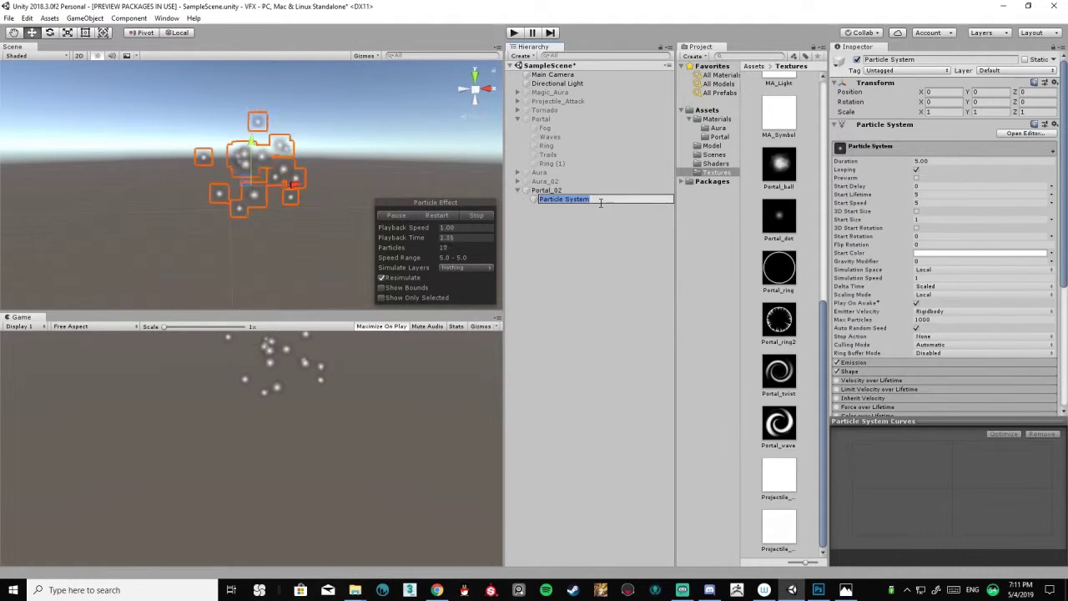
{"action": "type", "text": "Wa"}
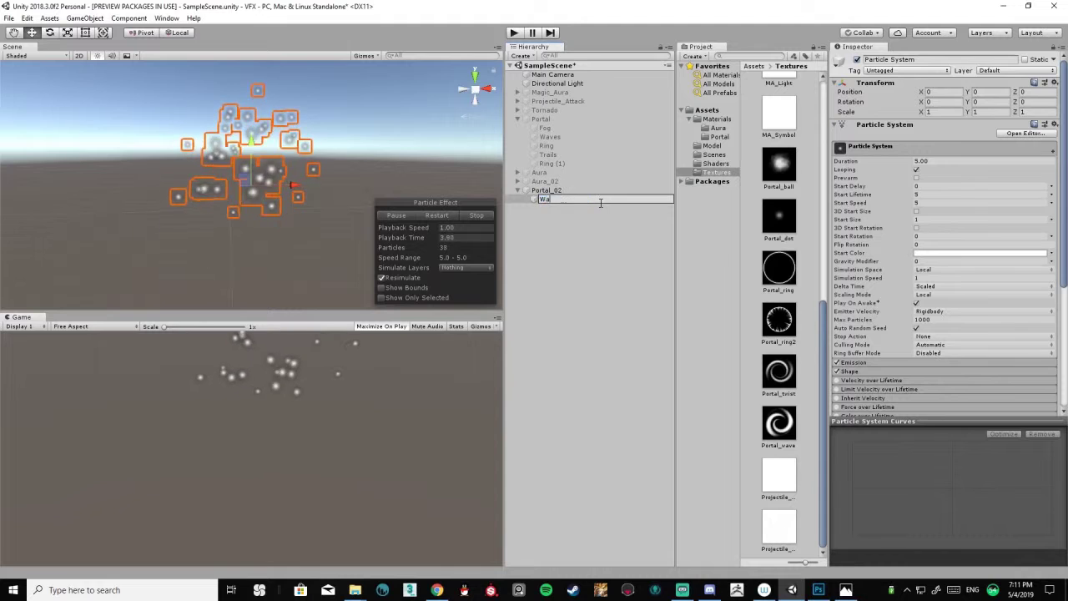
{"action": "type", "text": "ves"}
{"action": "key", "text": "Return"}
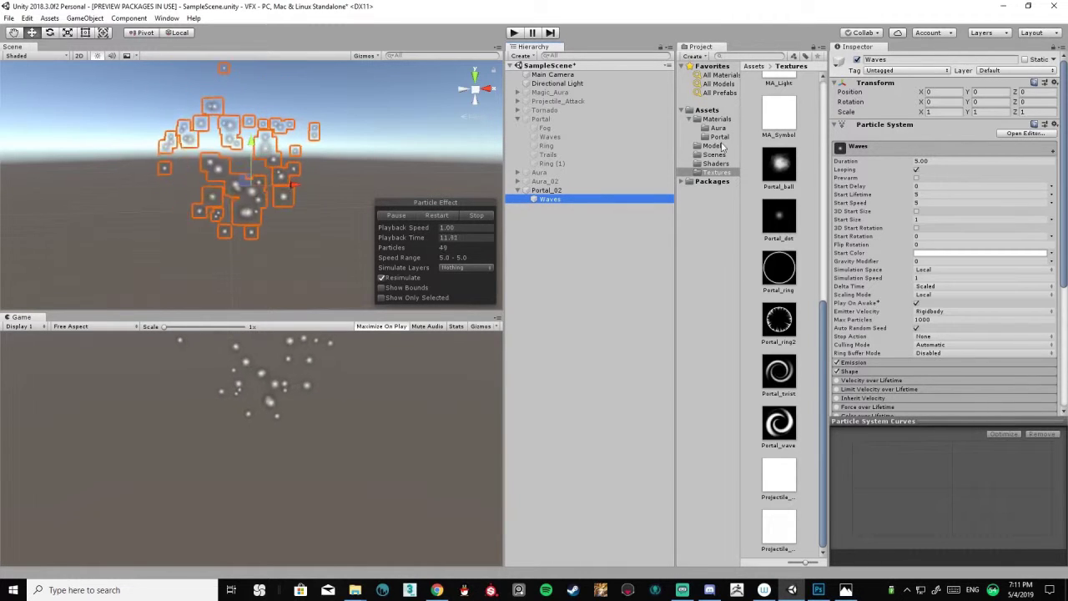
- In the Portal materials folder, inspect the Ring material and bring up the asset Create menu
{"action": "left_click", "coordinate": [723, 137]}
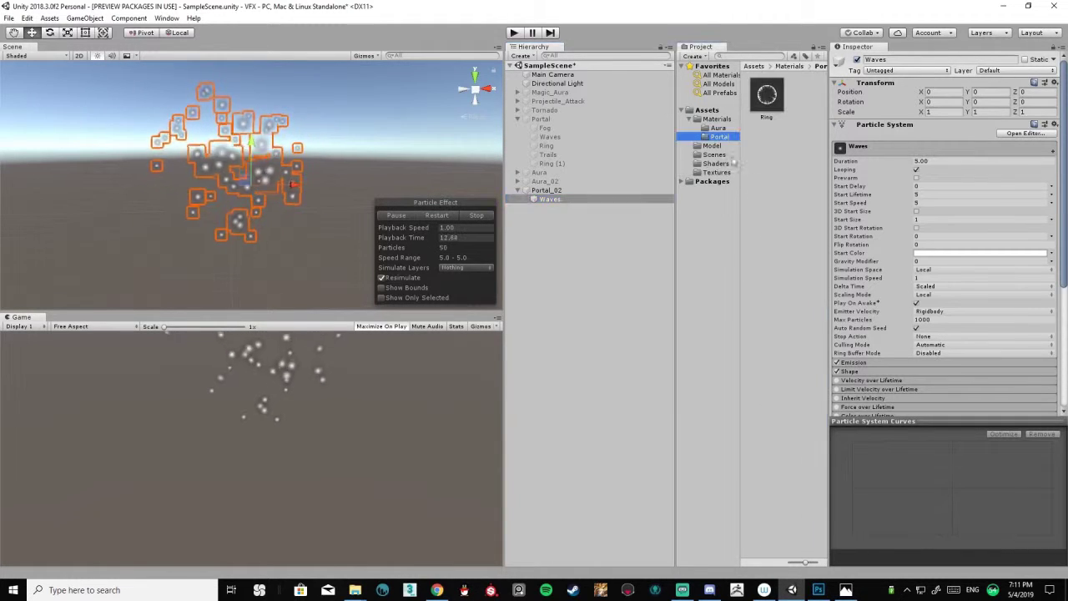
{"action": "left_click", "coordinate": [768, 97]}
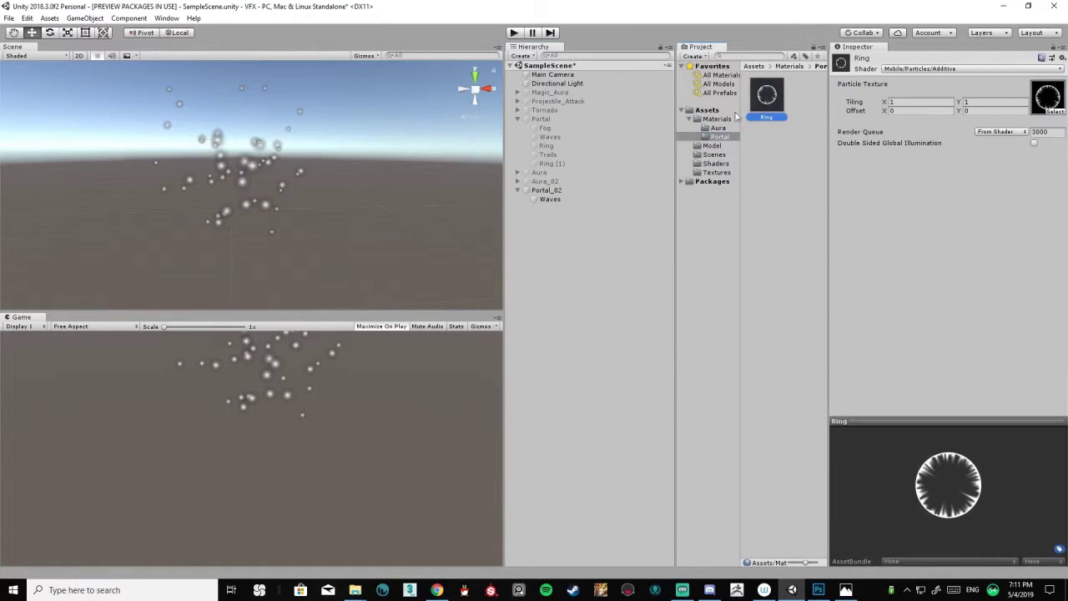
{"action": "left_click", "coordinate": [781, 143]}
{"action": "right_click", "coordinate": [766, 154]}
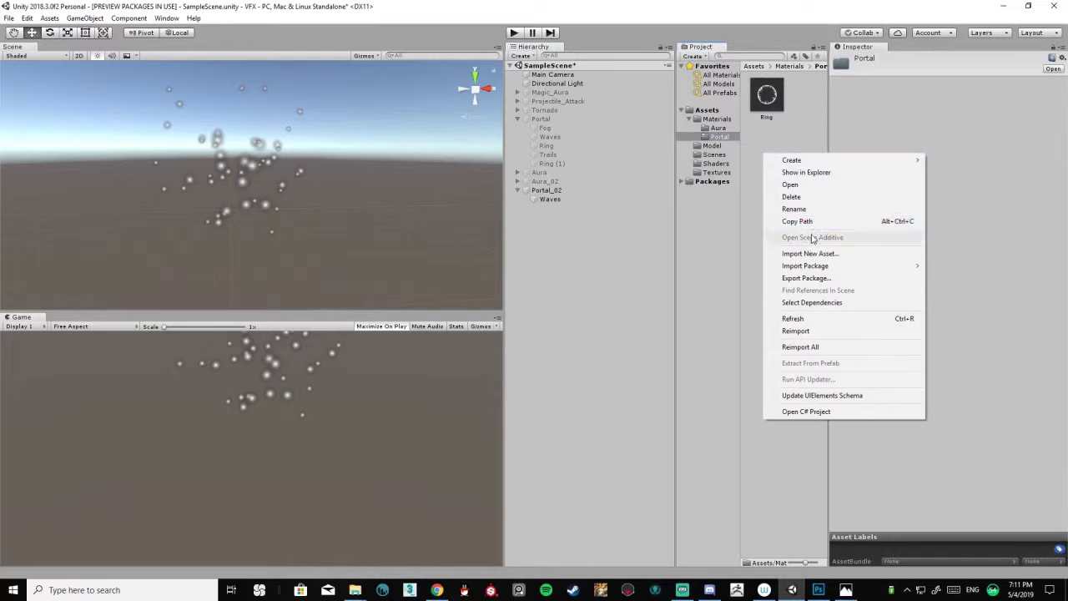
{"action": "mouse_move", "coordinate": [866, 160]}
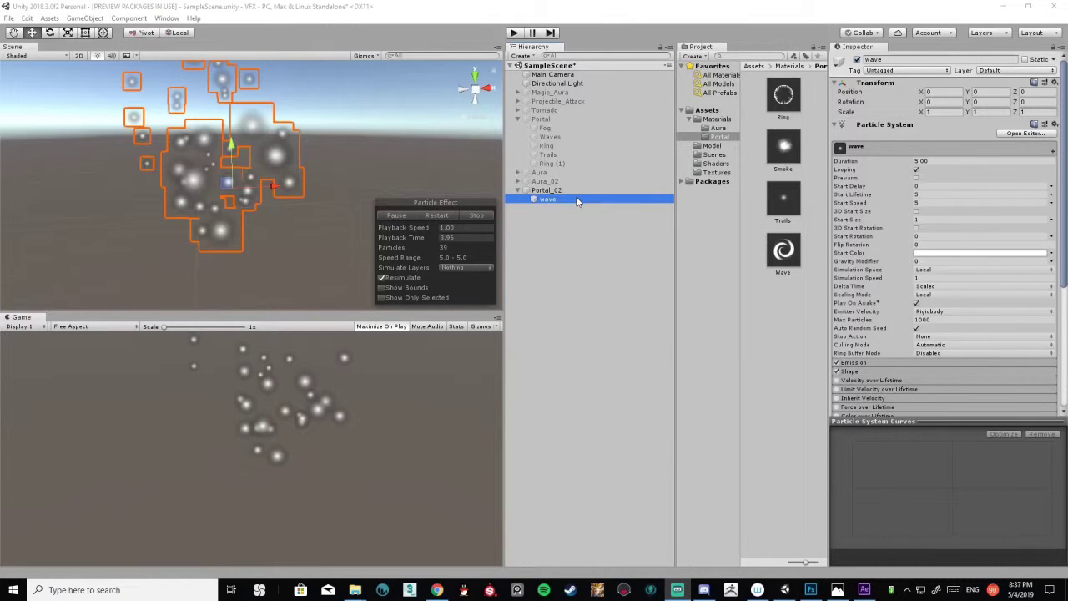
- Apply the Wave material to the wave particles and disable the Shape module
{"action": "left_click_drag", "start_coordinate": [783, 251], "coordinate": [575, 198]}
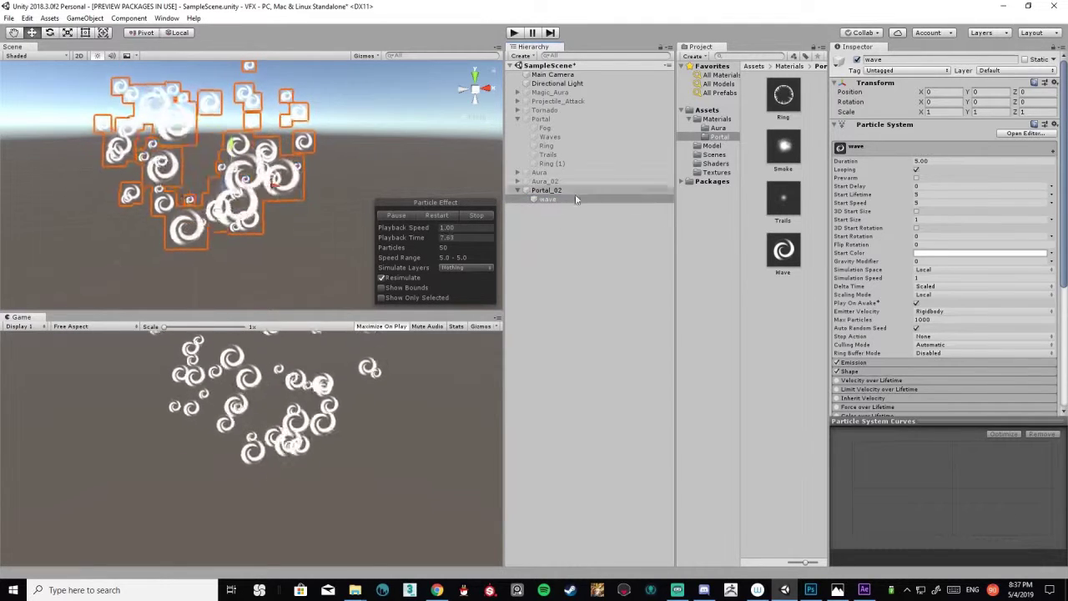
{"action": "left_click", "coordinate": [575, 199]}
{"action": "scroll", "coordinate": [837, 309], "scroll_direction": "down", "scroll_amount": 2}
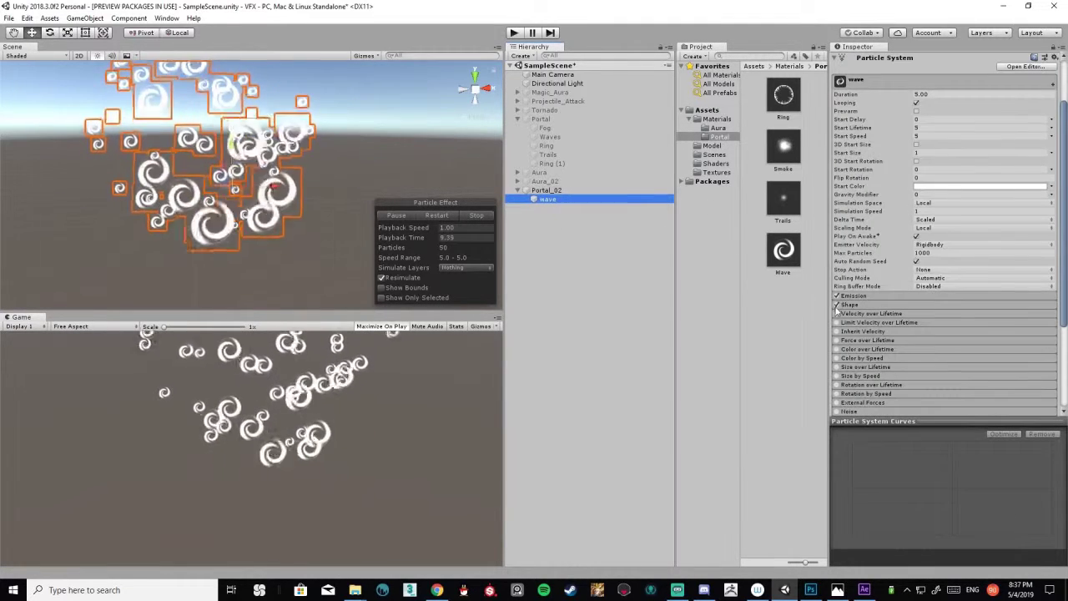
{"action": "left_click", "coordinate": [838, 305]}
{"action": "scroll", "coordinate": [837, 307], "scroll_direction": "up", "scroll_amount": 2}
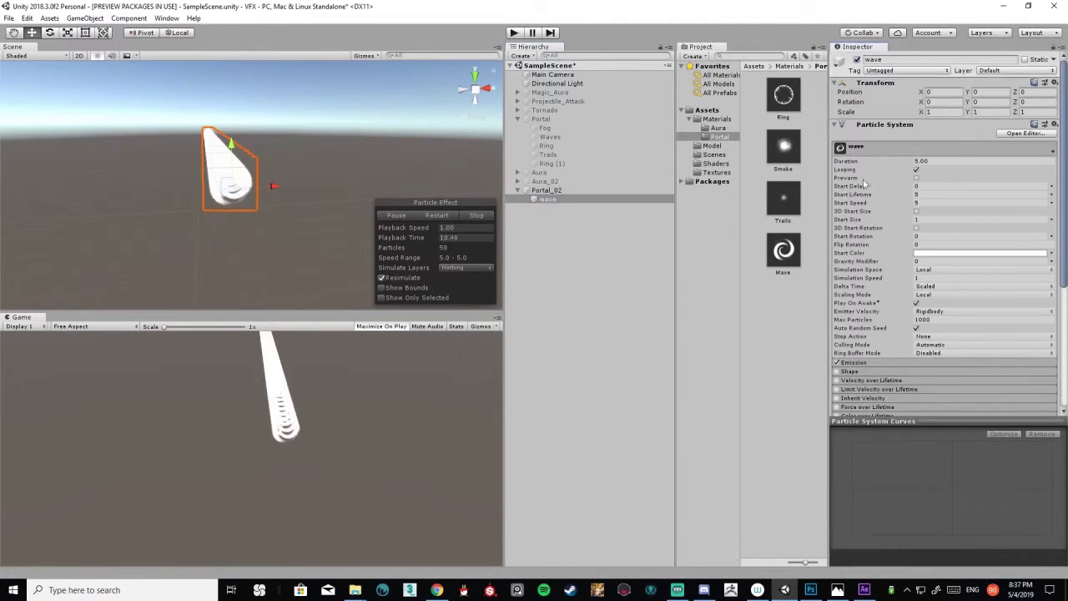
- Set the wave particles' start speed to 0 and start size to 3
{"action": "left_click", "coordinate": [918, 203]}
{"action": "type", "text": "0"}
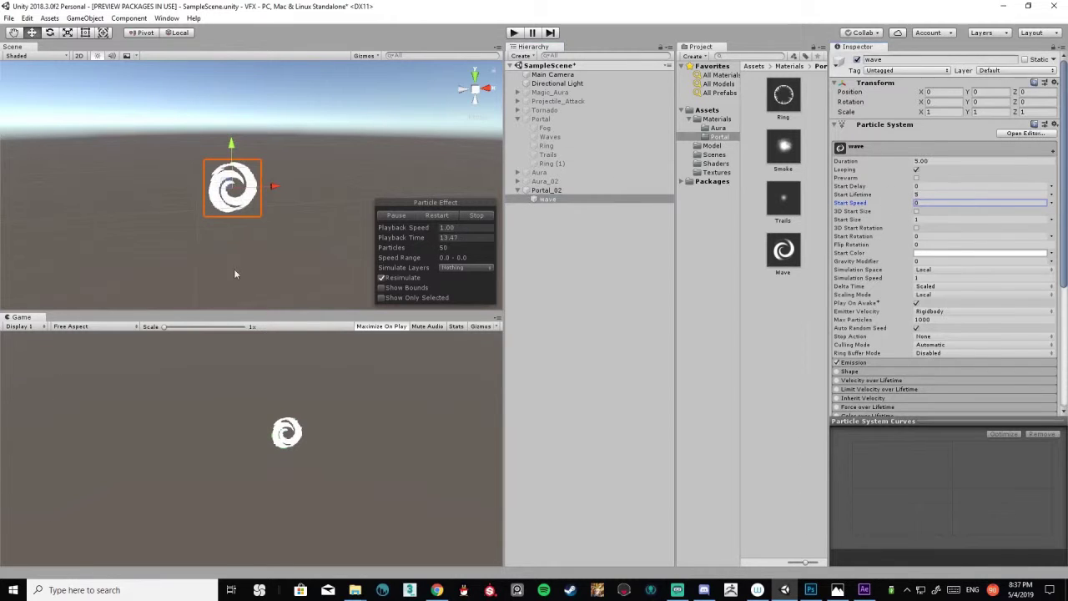
{"action": "left_click", "coordinate": [923, 220]}
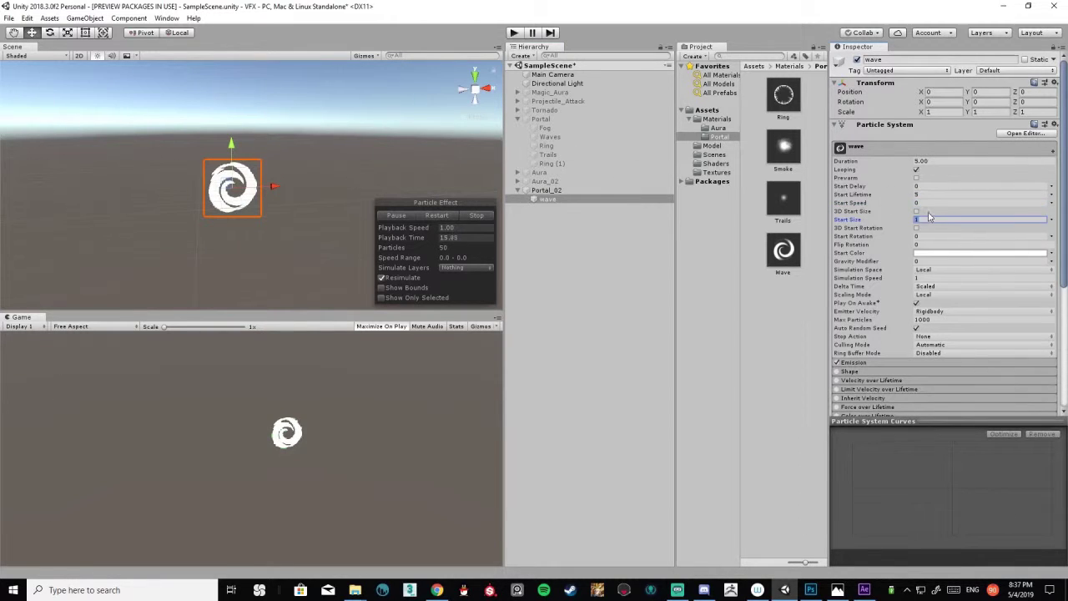
{"action": "type", "text": "3"}
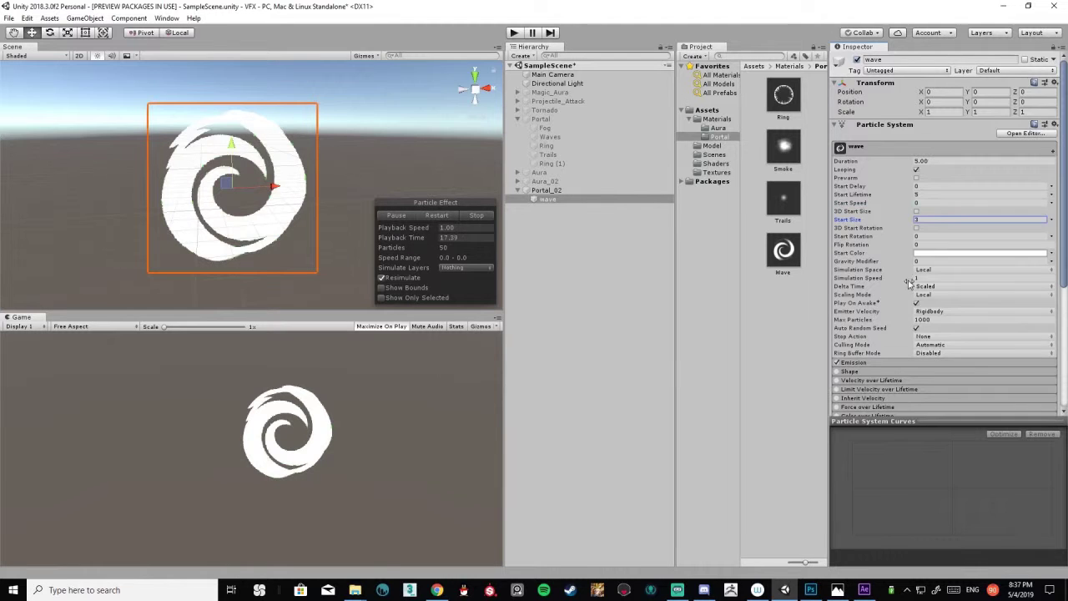
{"action": "scroll", "coordinate": [904, 284], "scroll_direction": "down", "scroll_amount": 4}
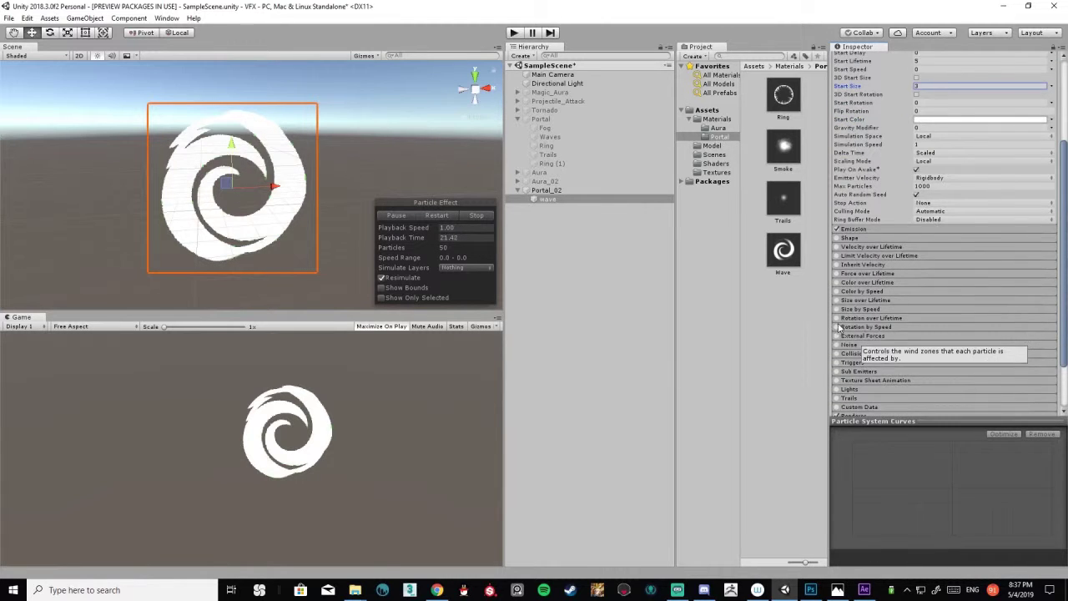
- Enable Rotation over Lifetime on the wave particles
{"action": "left_click", "coordinate": [837, 318]}
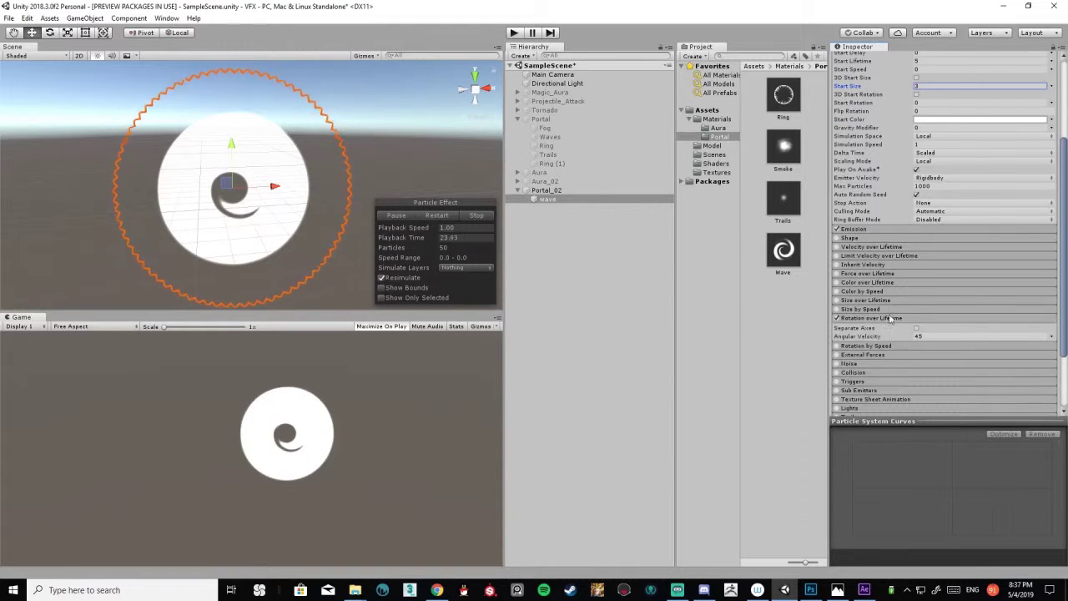
{"action": "scroll", "coordinate": [886, 330], "scroll_direction": "up", "scroll_amount": 2}
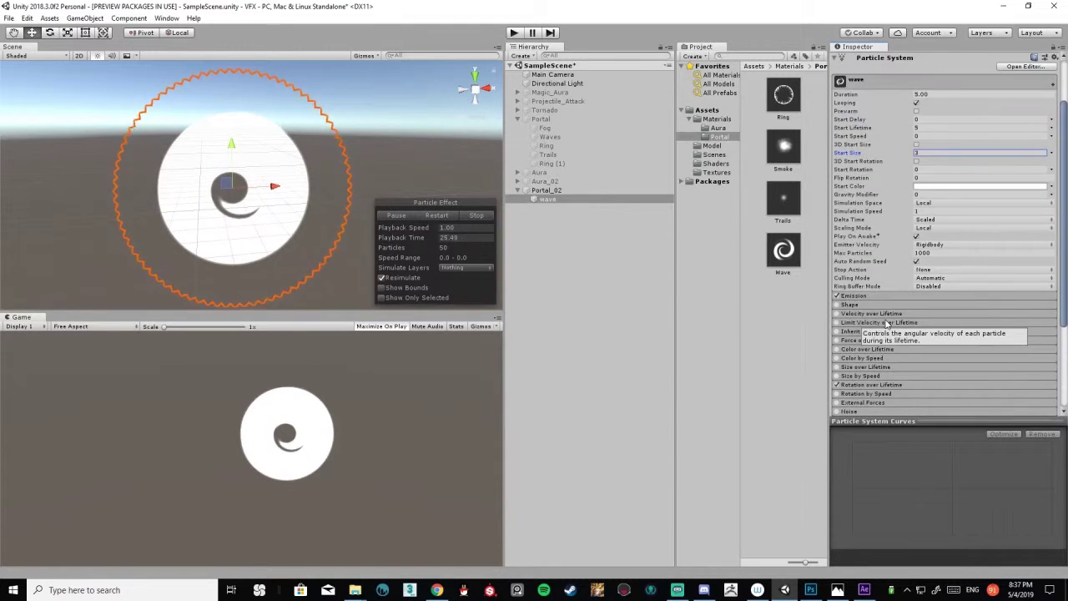
{"action": "scroll", "coordinate": [251, 190], "scroll_direction": "up", "scroll_amount": 2}
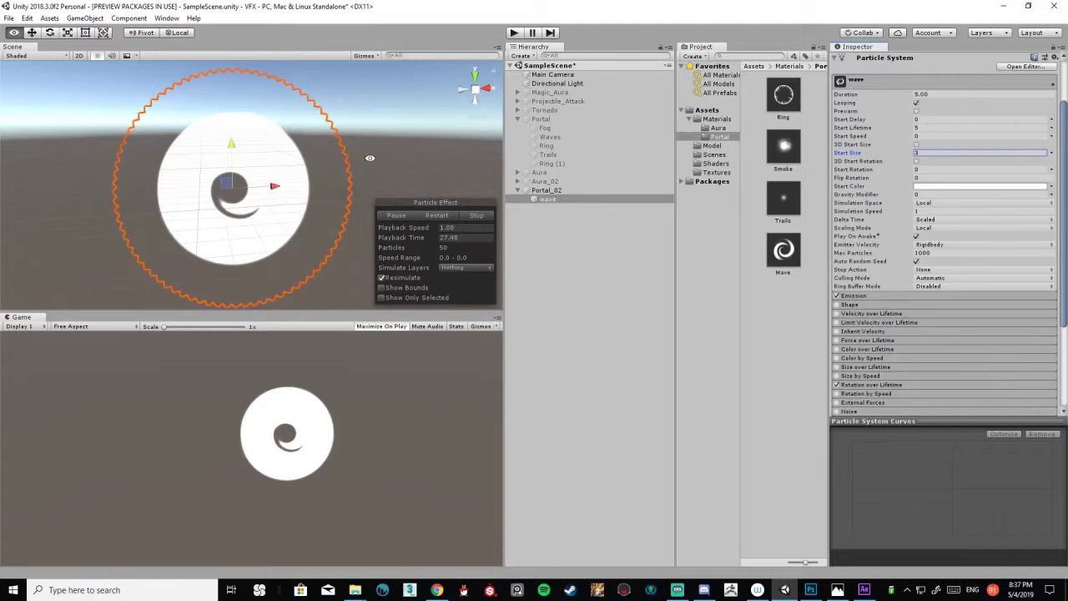
{"action": "left_click_drag", "start_coordinate": [276, 186], "coordinate": [346, 169], "text": "alt"}
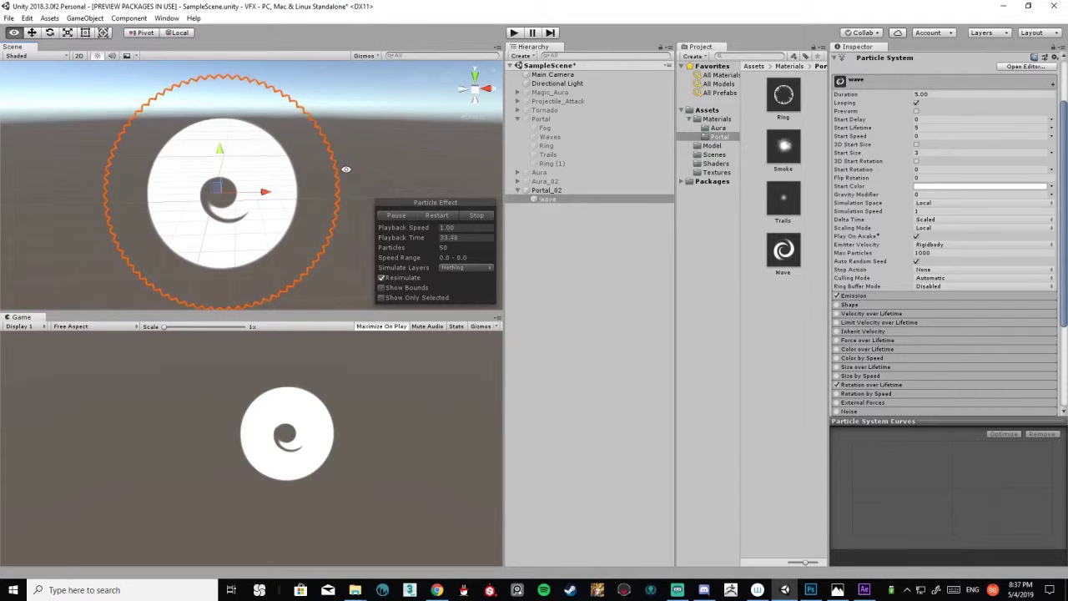
- Set the wave particles' Max Particles to 10
{"action": "left_click", "coordinate": [930, 129]}
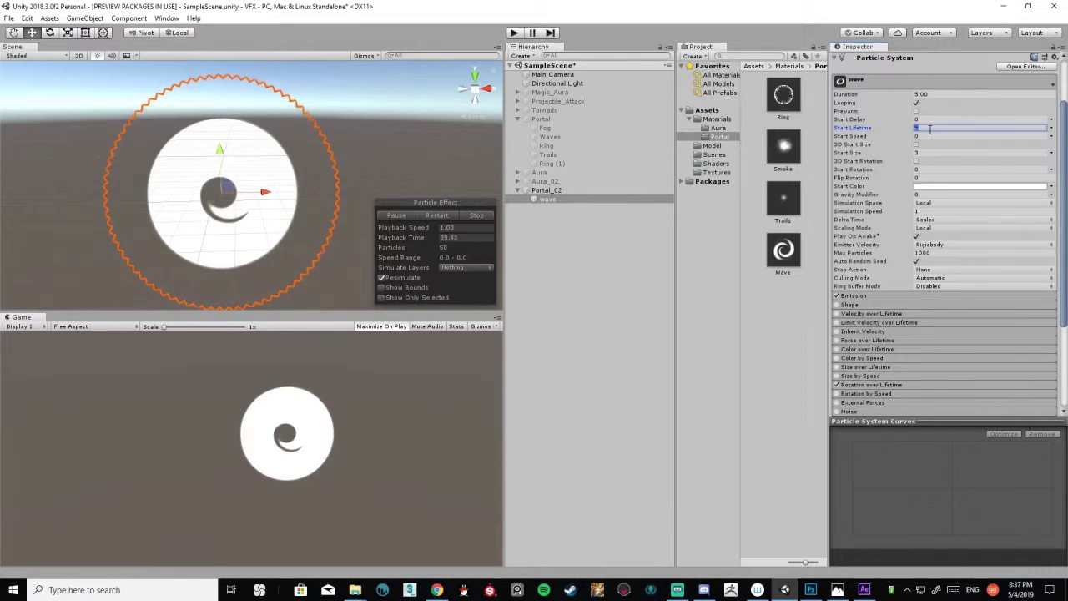
{"action": "left_click", "coordinate": [935, 252]}
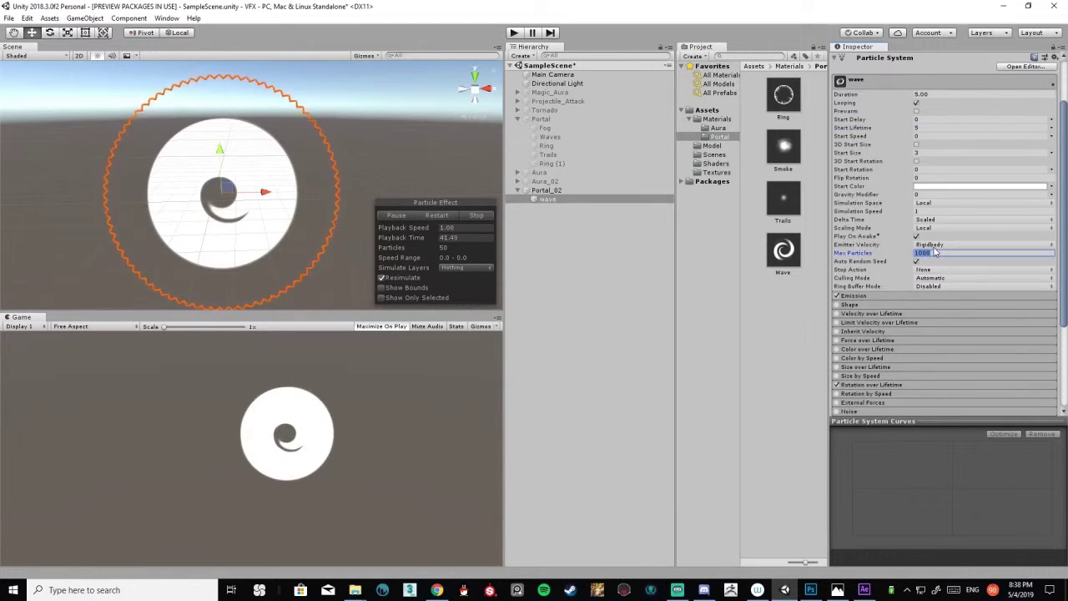
{"action": "type", "text": "10"}
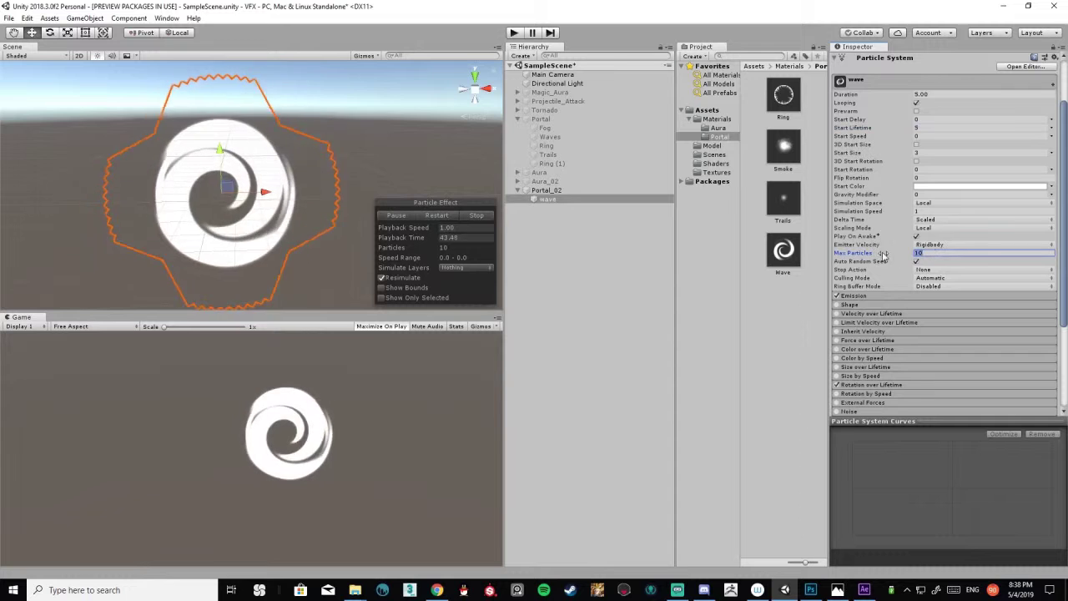
{"action": "type", "text": "00"}
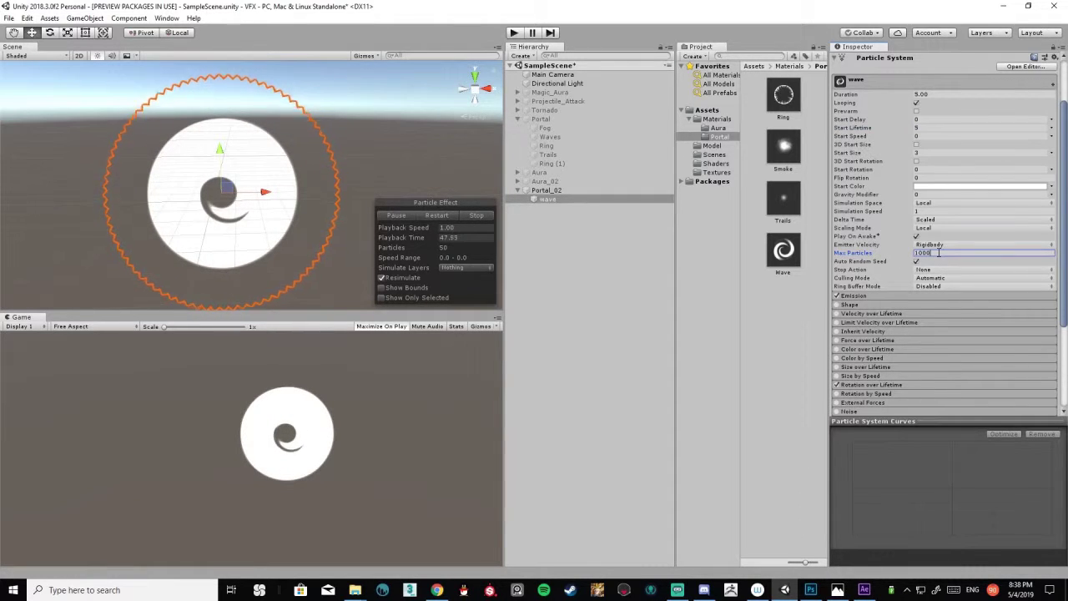
{"action": "key", "text": "Return"}
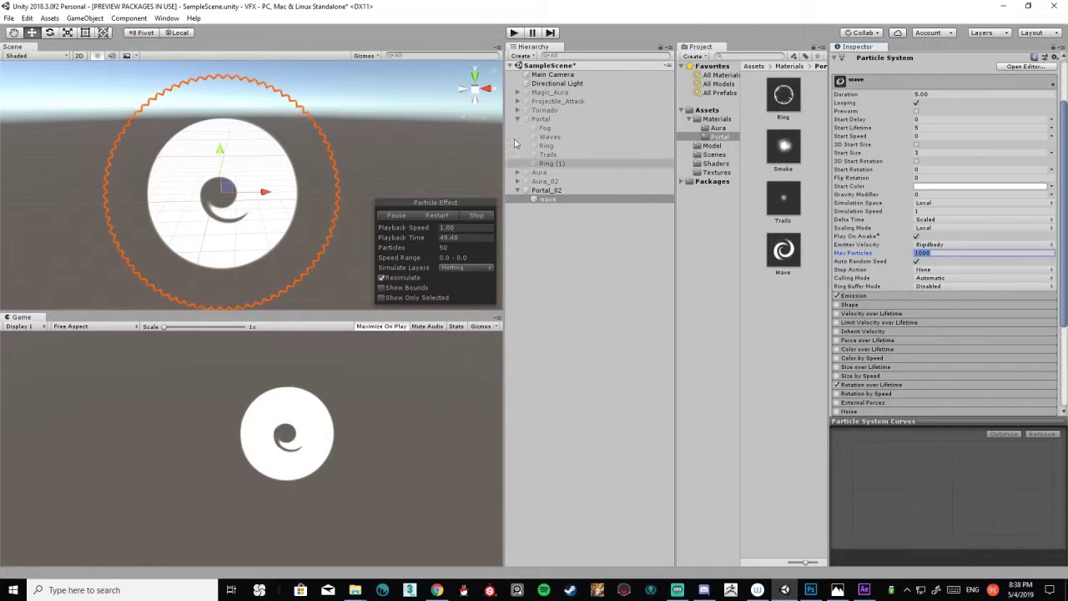
{"action": "type", "text": "10"}
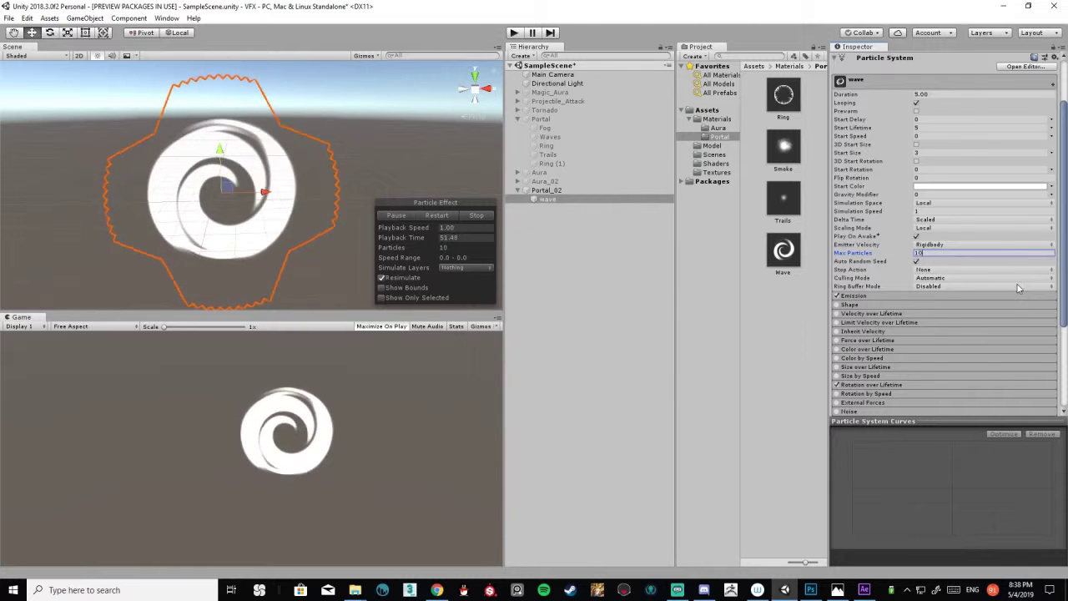
- Set Emission Rate over Time to 2
{"action": "left_click", "coordinate": [905, 294]}
{"action": "left_click", "coordinate": [930, 306]}
{"action": "type", "text": "2"}
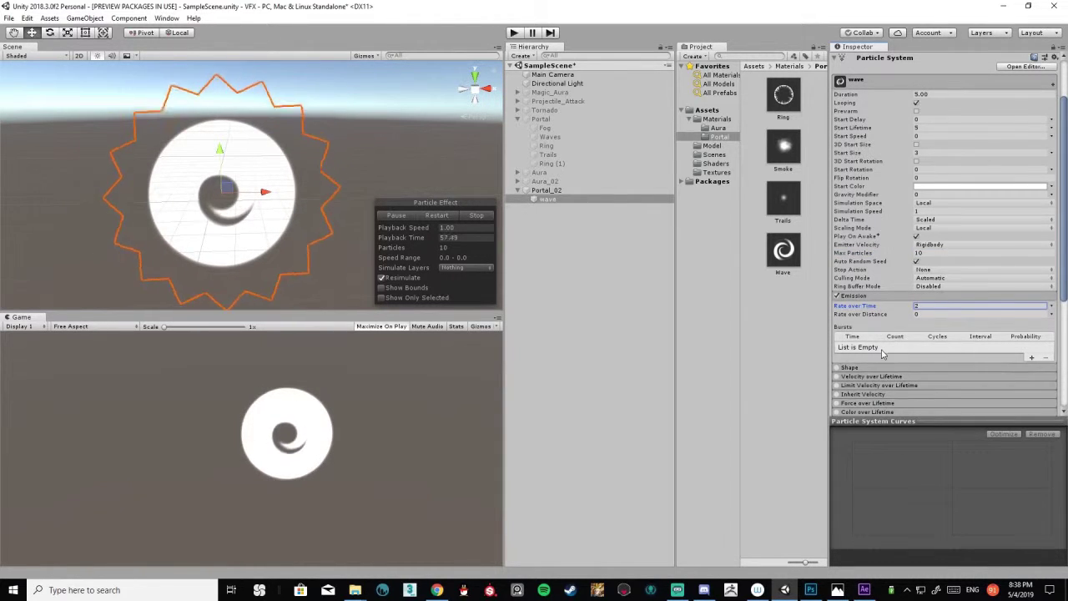
{"action": "scroll", "coordinate": [887, 313], "scroll_direction": "down", "scroll_amount": 3}
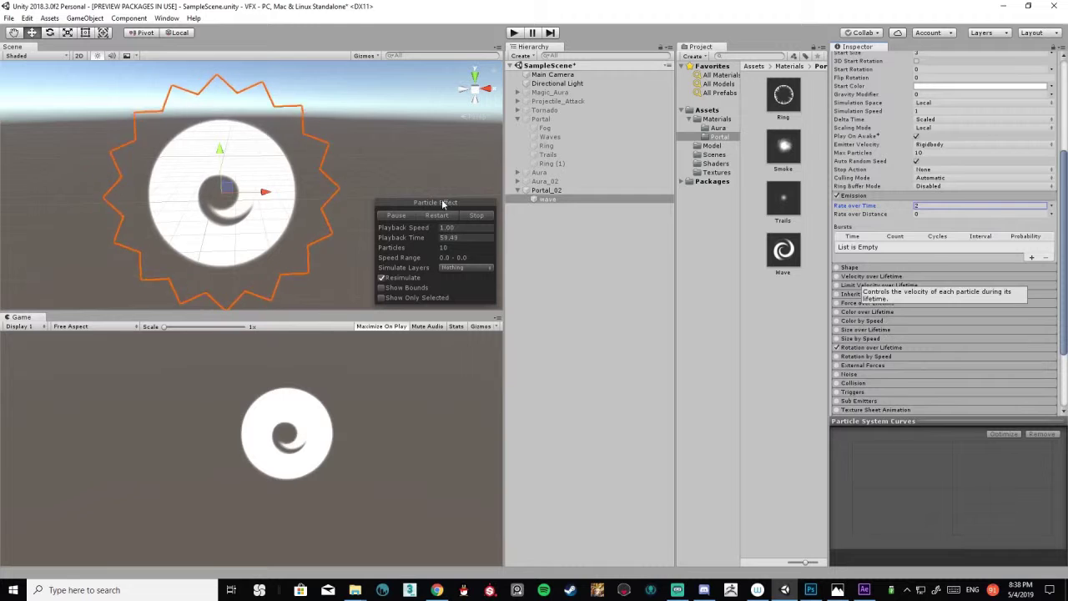
{"action": "scroll", "coordinate": [925, 218], "scroll_direction": "up", "scroll_amount": 5}
- Set Start Lifetime to 3 and reselect the emission rate field
{"action": "left_click", "coordinate": [927, 194]}
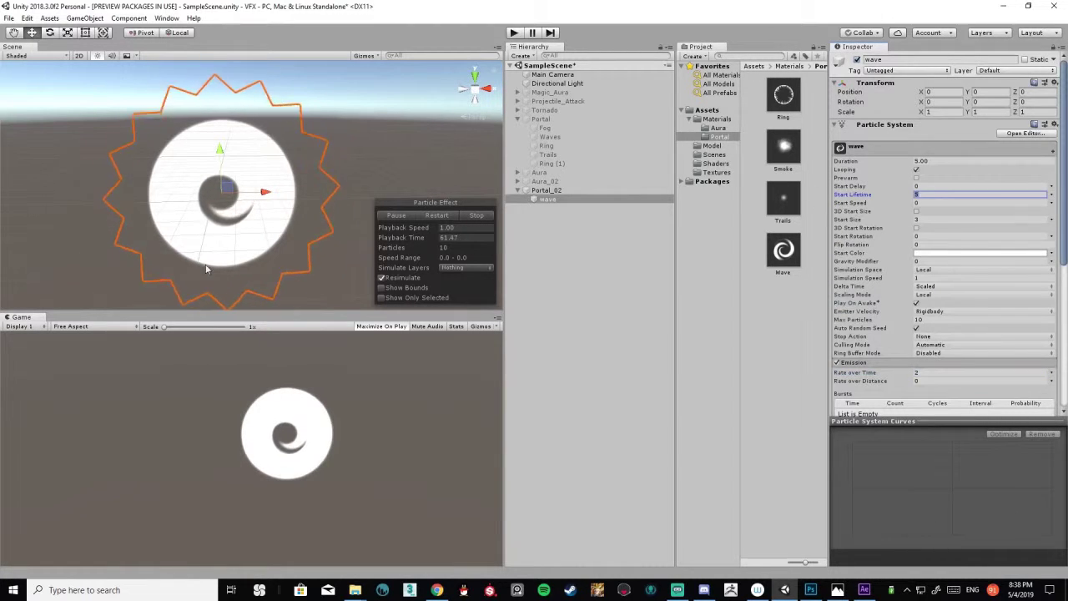
{"action": "type", "text": "3"}
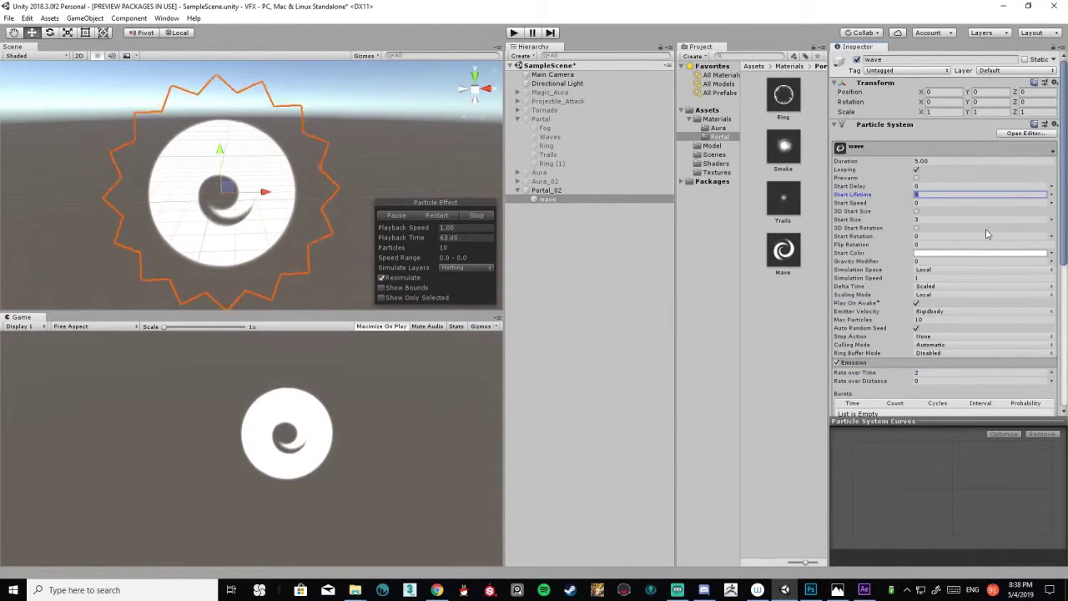
{"action": "scroll", "coordinate": [905, 270], "scroll_direction": "down", "scroll_amount": 5}
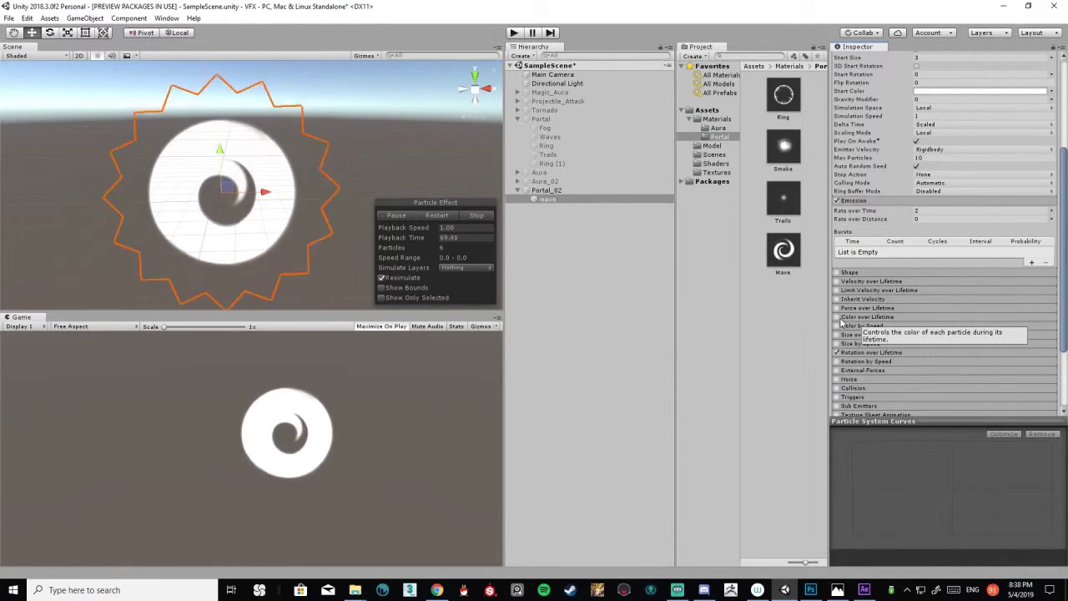
{"action": "left_click", "coordinate": [943, 214]}
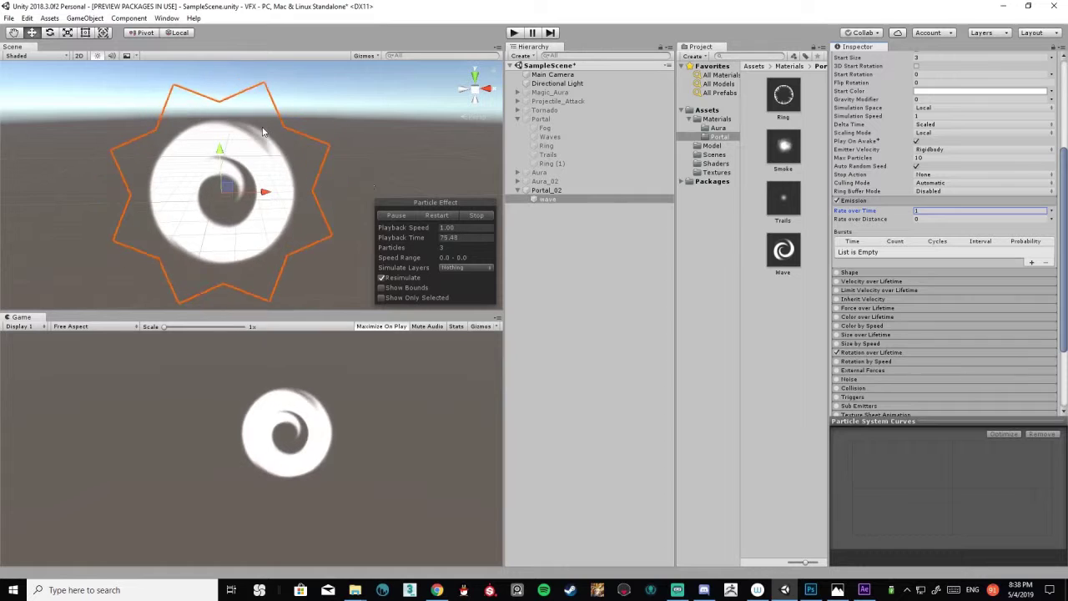
- Enable Color over Lifetime using the fade-in, fade-out gradient preset with zero alpha at both ends
{"action": "left_click", "coordinate": [837, 317]}
{"action": "left_click", "coordinate": [930, 328]}
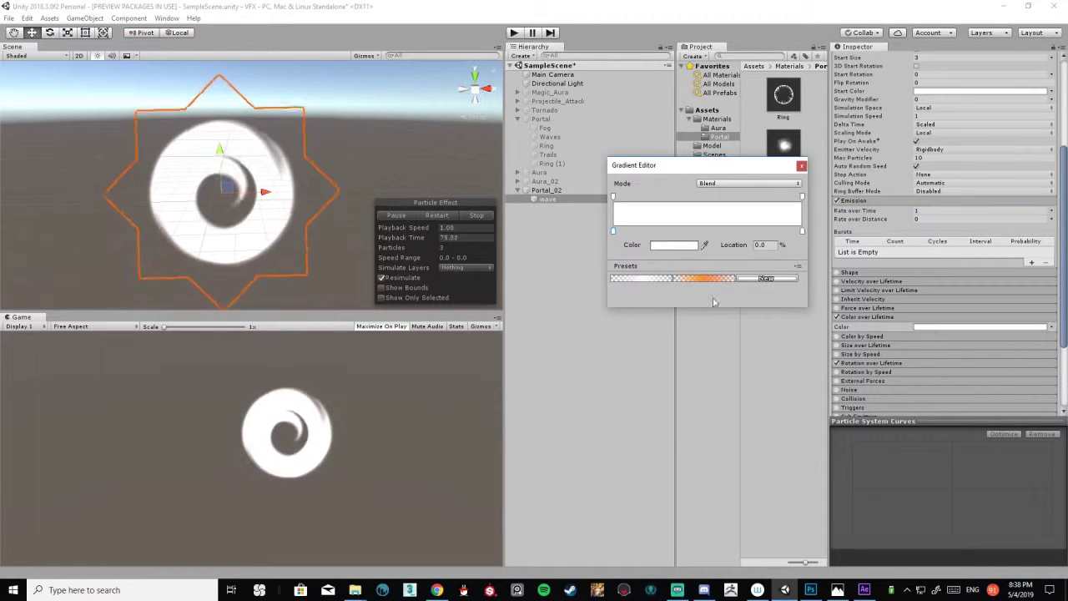
{"action": "left_click", "coordinate": [630, 279]}
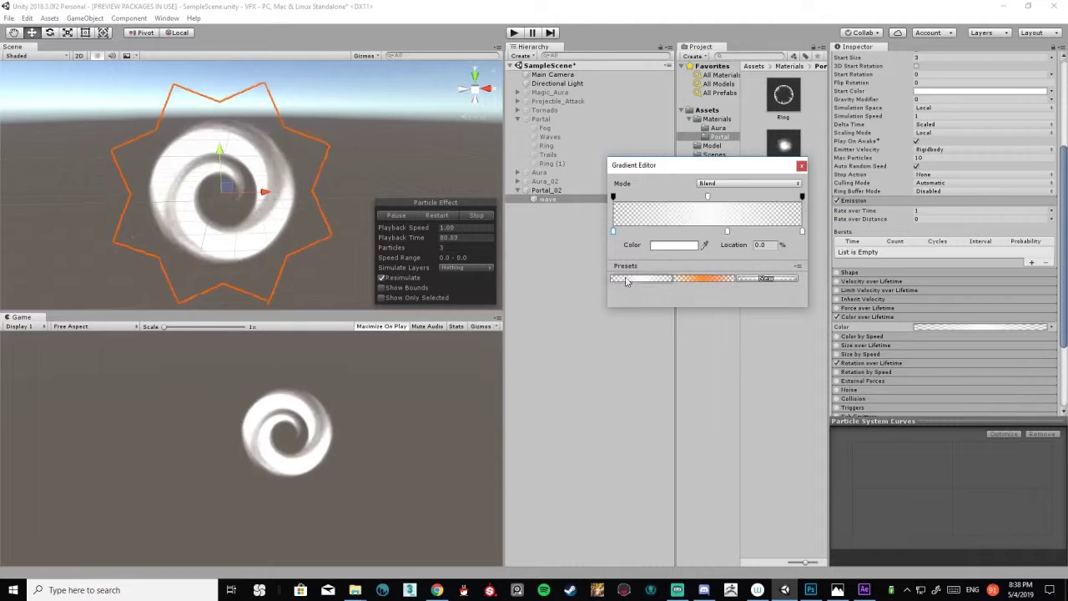
{"action": "left_click", "coordinate": [615, 197]}
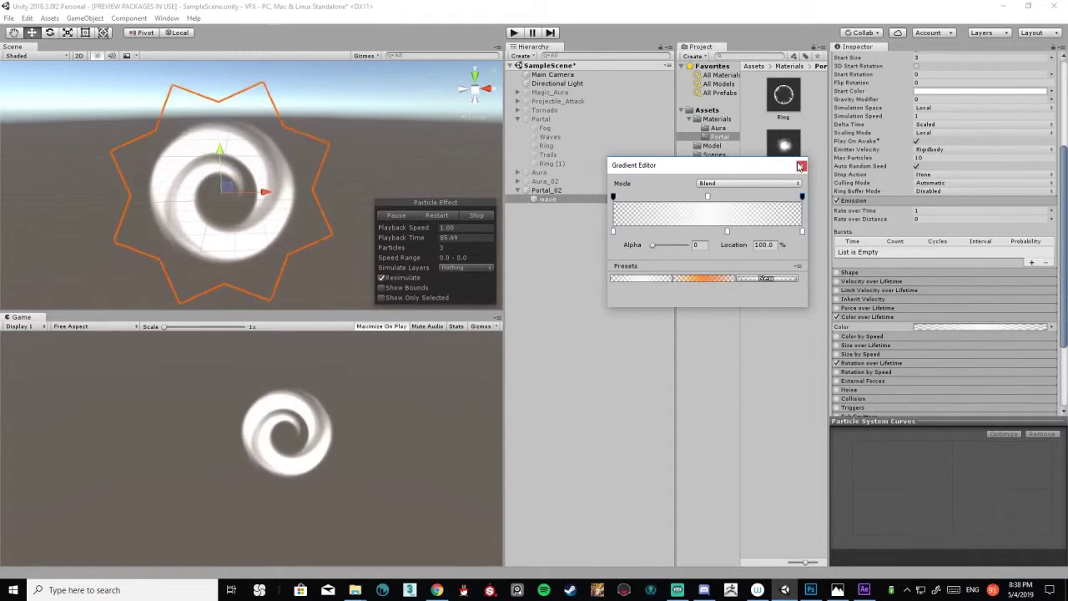
{"action": "left_click", "coordinate": [800, 166]}
{"action": "scroll", "coordinate": [934, 350], "scroll_direction": "down", "scroll_amount": 3}
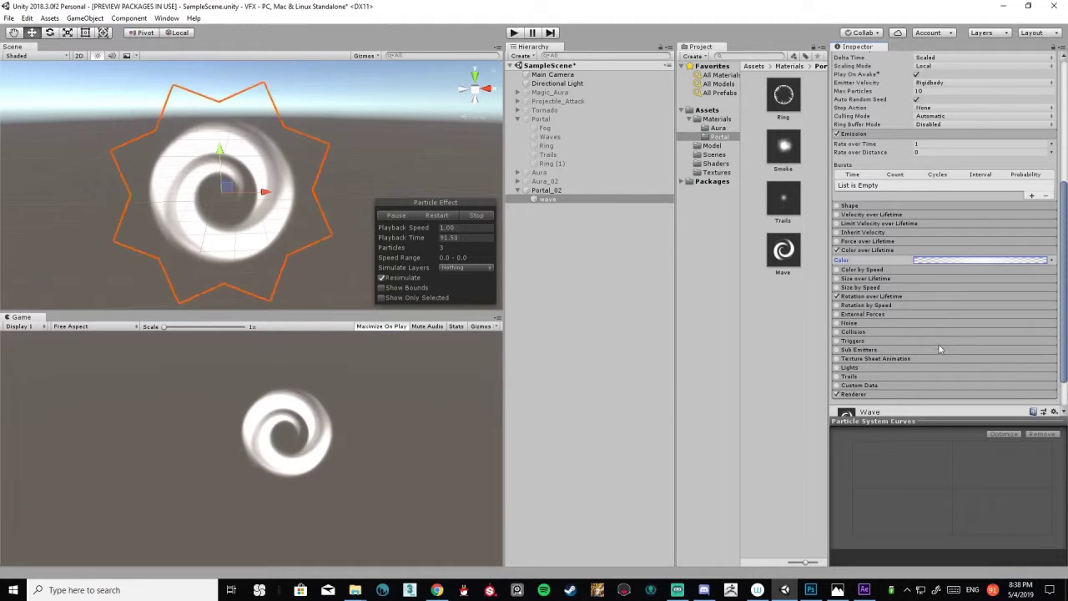
- Enable Size over Lifetime and show its curve
{"action": "left_click", "coordinate": [863, 279]}
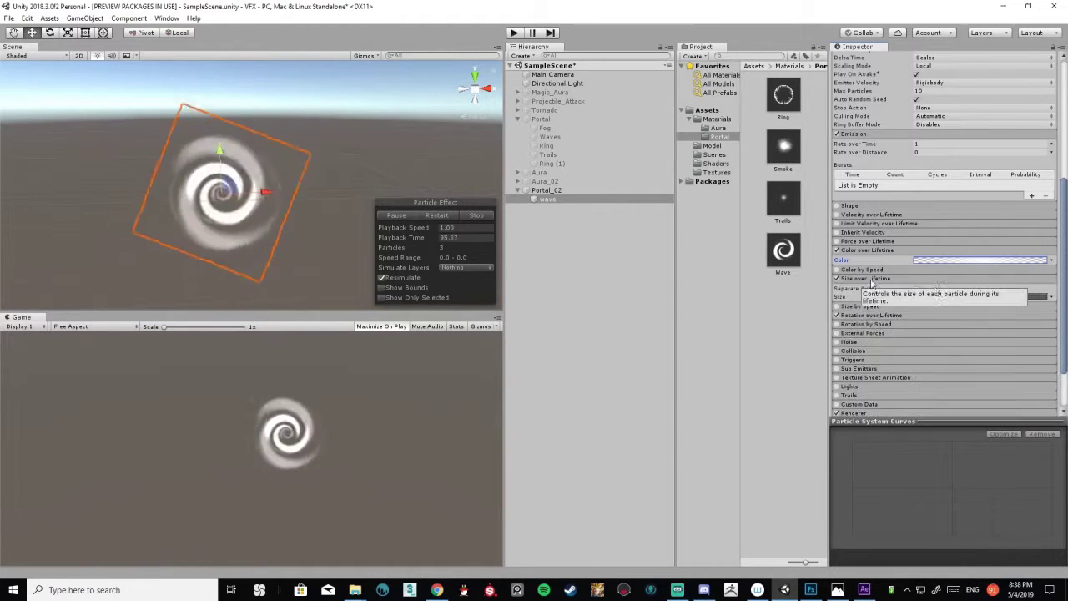
{"action": "left_click", "coordinate": [943, 298]}
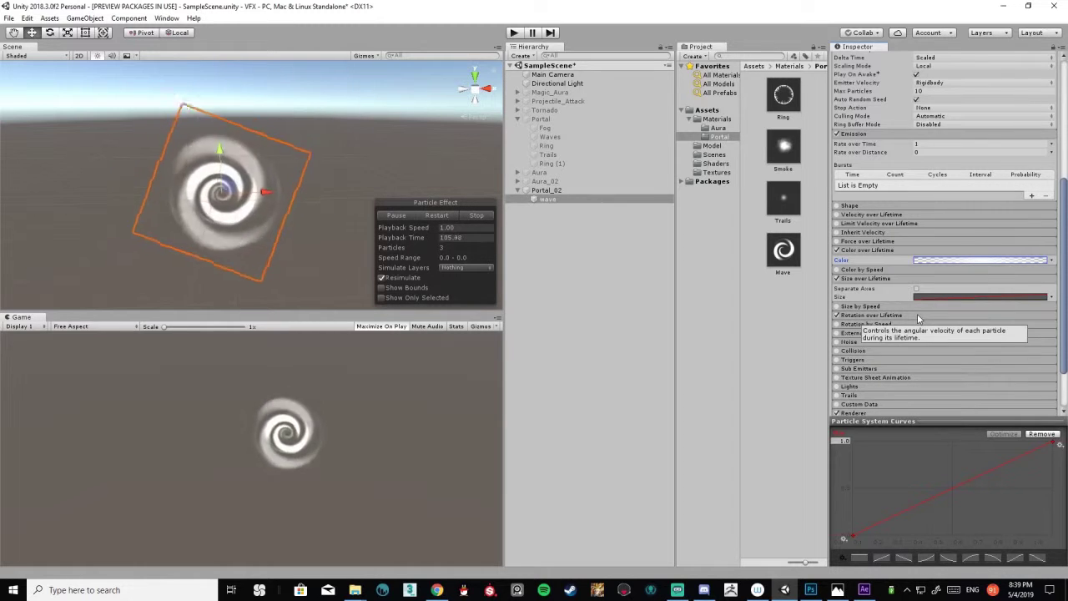
{"action": "scroll", "coordinate": [918, 317], "scroll_direction": "up", "scroll_amount": 2}
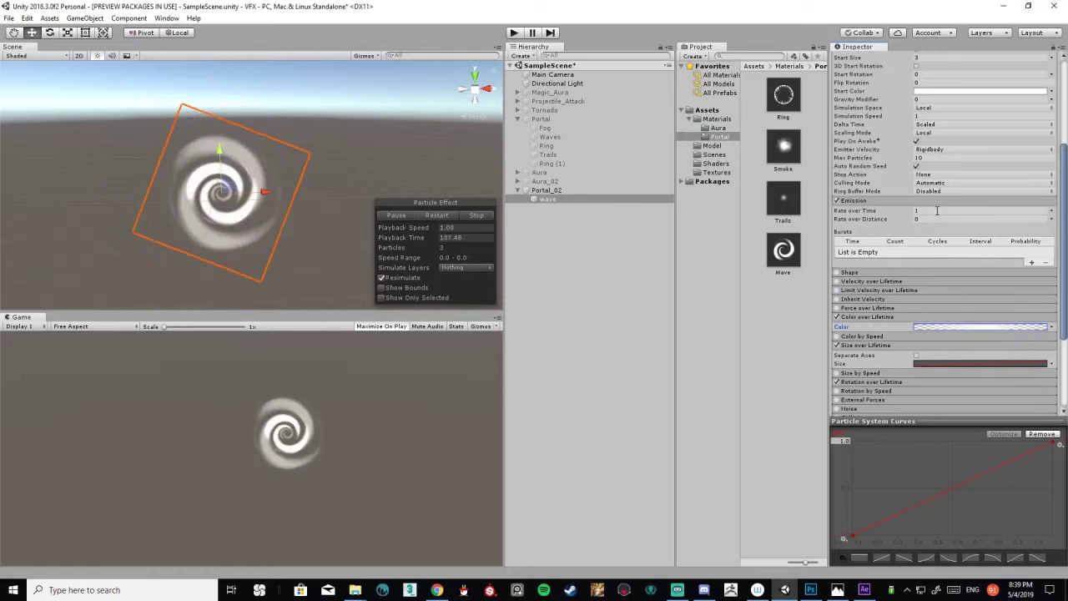
- Set Emission Rate over Time to 1.5
{"action": "left_click", "coordinate": [937, 210]}
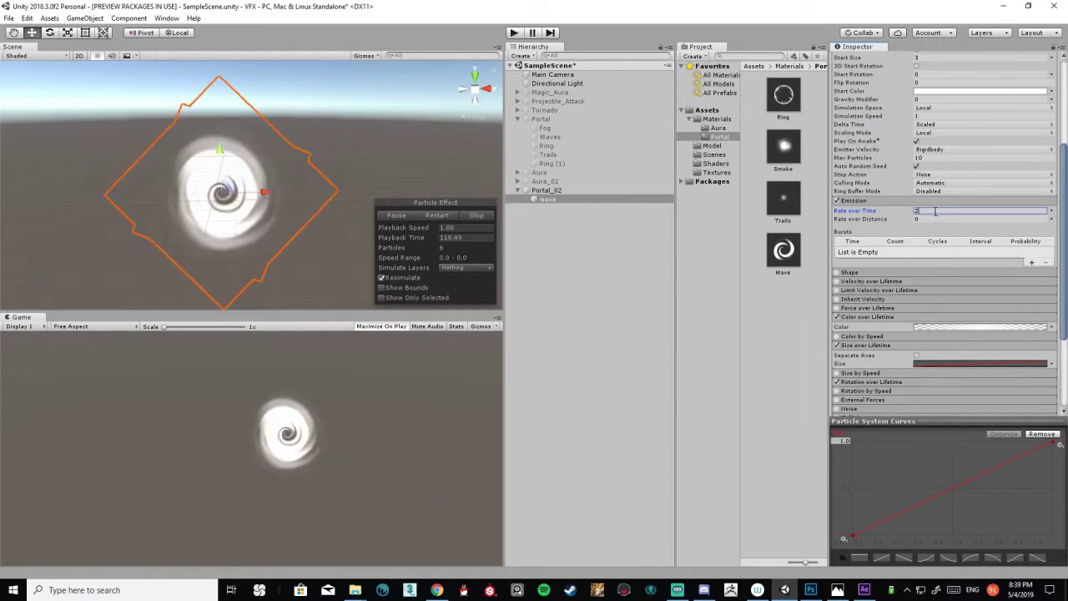
{"action": "type", "text": ".5"}
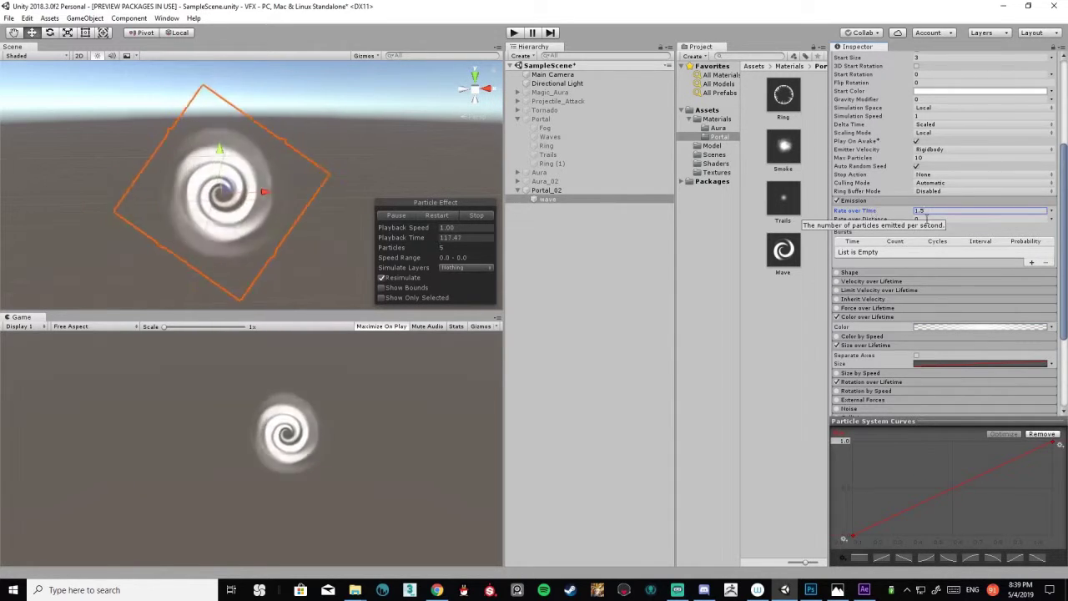
{"action": "scroll", "coordinate": [913, 263], "scroll_direction": "up", "scroll_amount": 3}
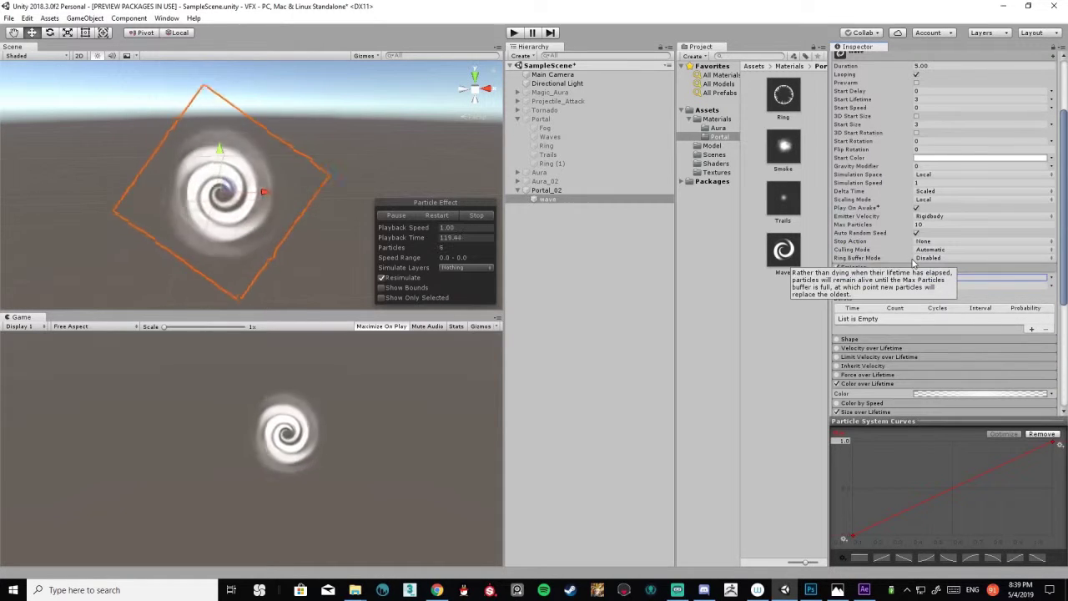
{"action": "scroll", "coordinate": [913, 263], "scroll_direction": "down", "scroll_amount": 5}
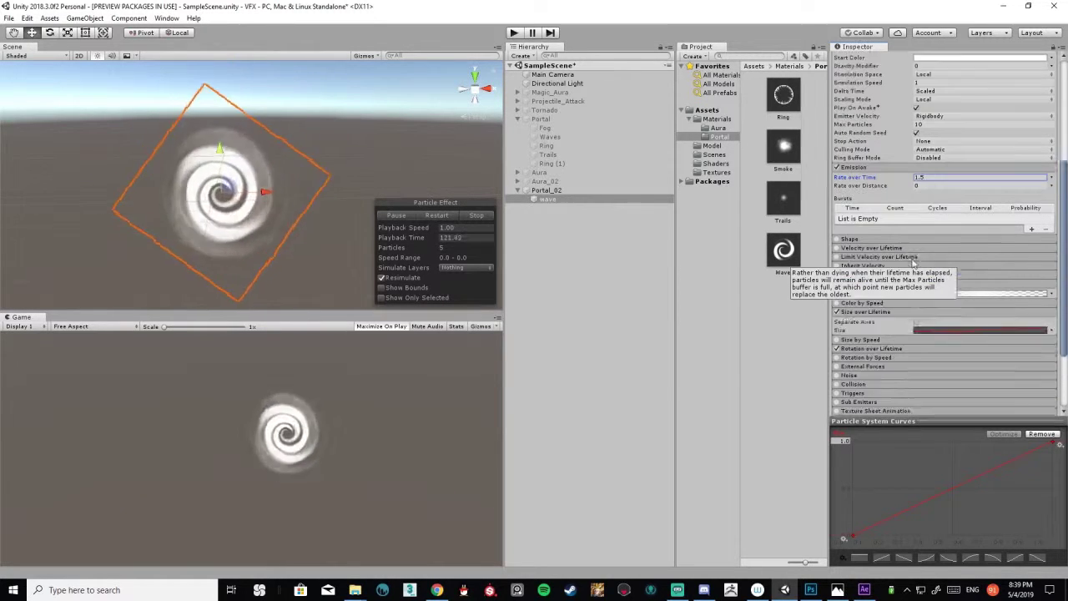
- Set the Rotation over Lifetime angular velocity to 60
{"action": "left_click", "coordinate": [965, 333]}
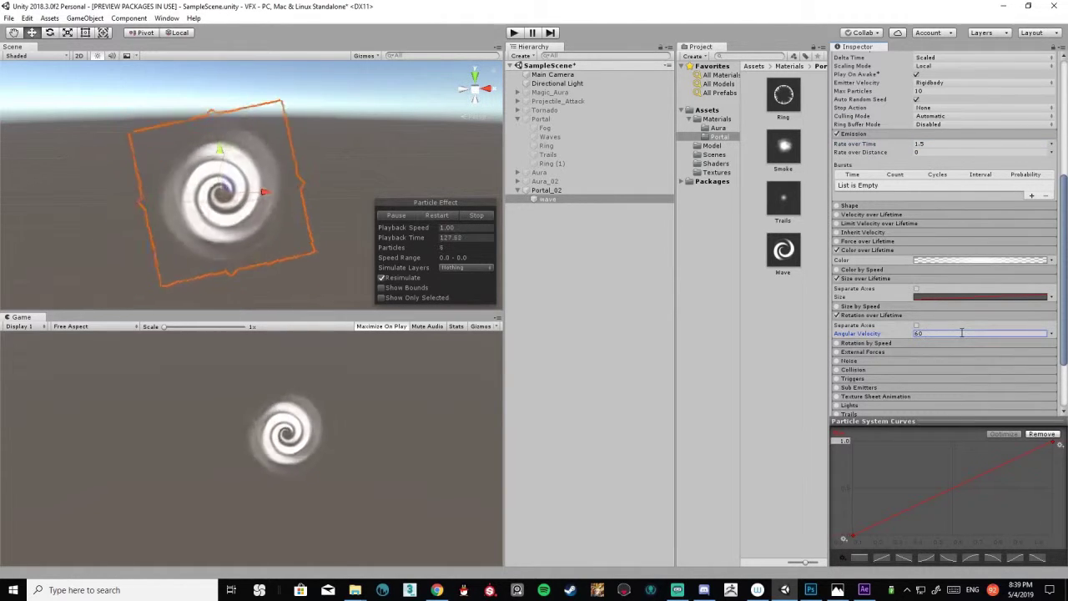
{"action": "scroll", "coordinate": [962, 332], "scroll_direction": "up", "scroll_amount": 9}
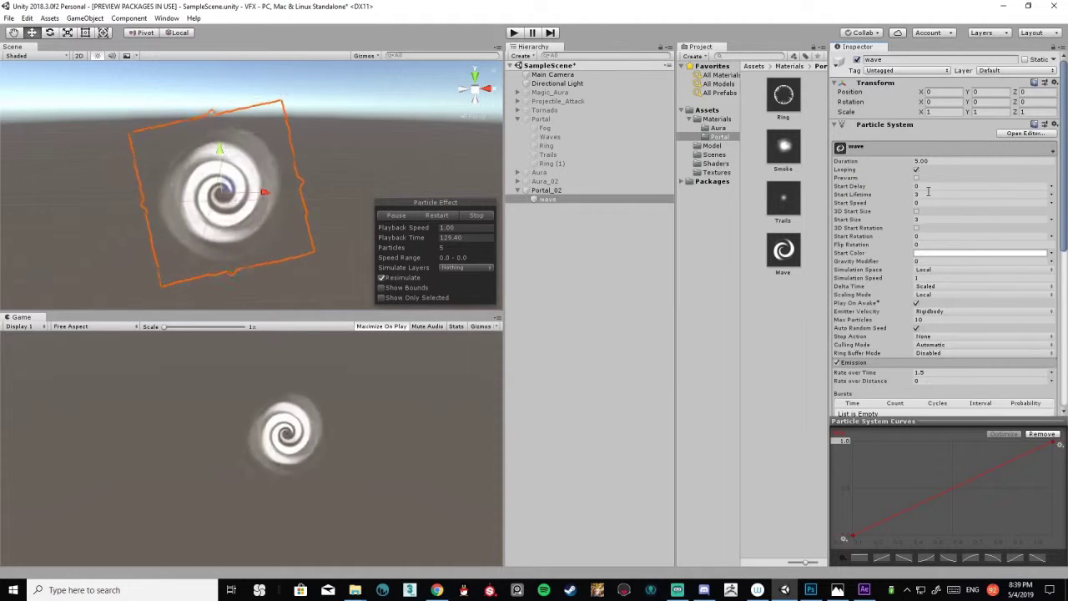
{"action": "scroll", "coordinate": [938, 221], "scroll_direction": "down", "scroll_amount": 2}
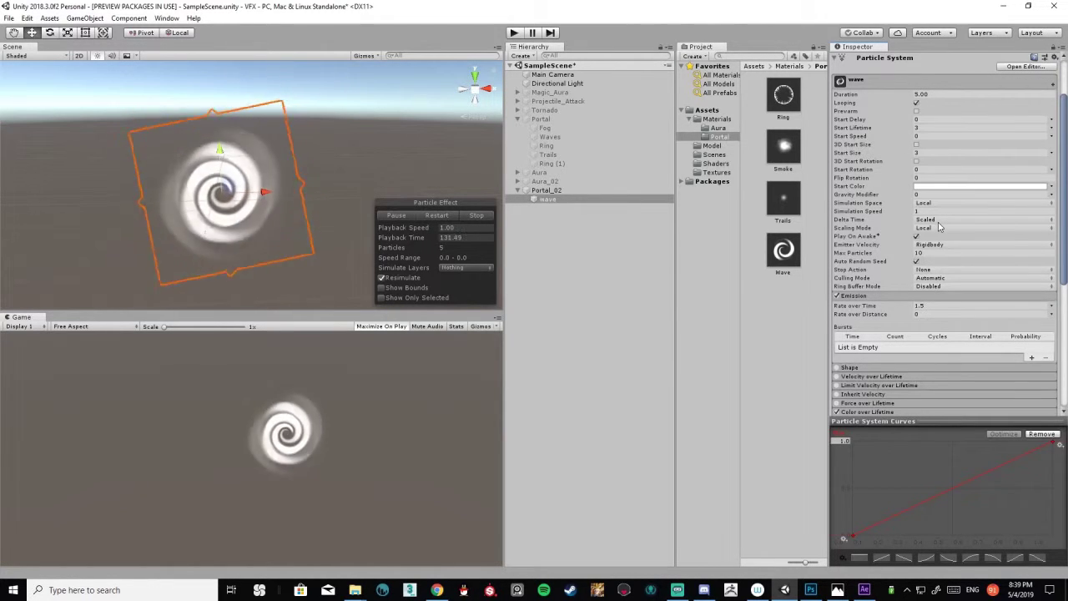
{"action": "scroll", "coordinate": [942, 213], "scroll_direction": "down", "scroll_amount": 3}
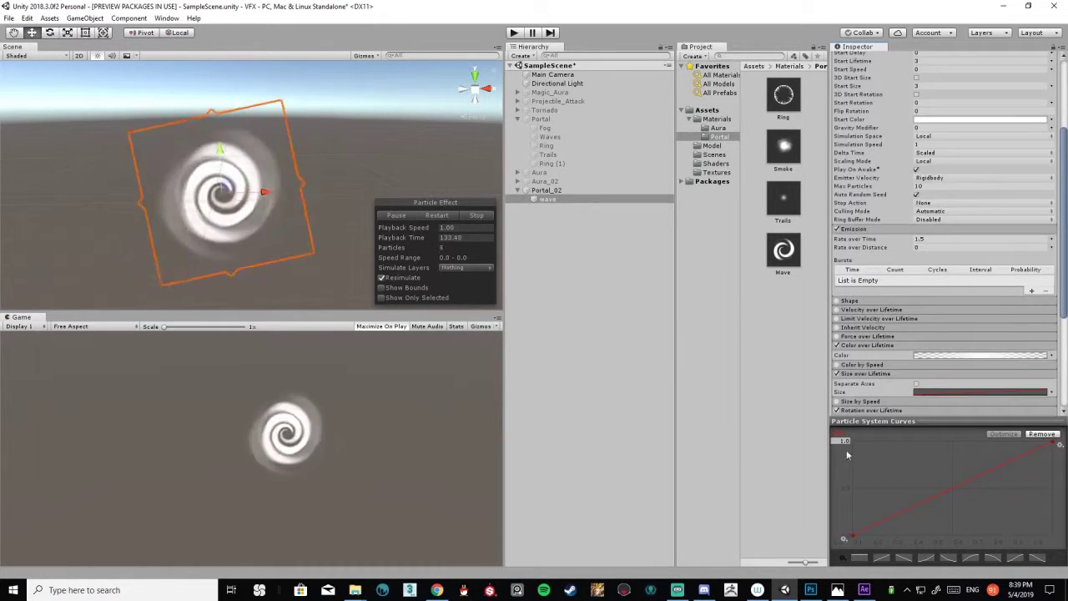
- Apply the linear Size over Lifetime curve with its start raised to about 0.124
{"action": "left_click_drag", "start_coordinate": [845, 538], "coordinate": [842, 520]}
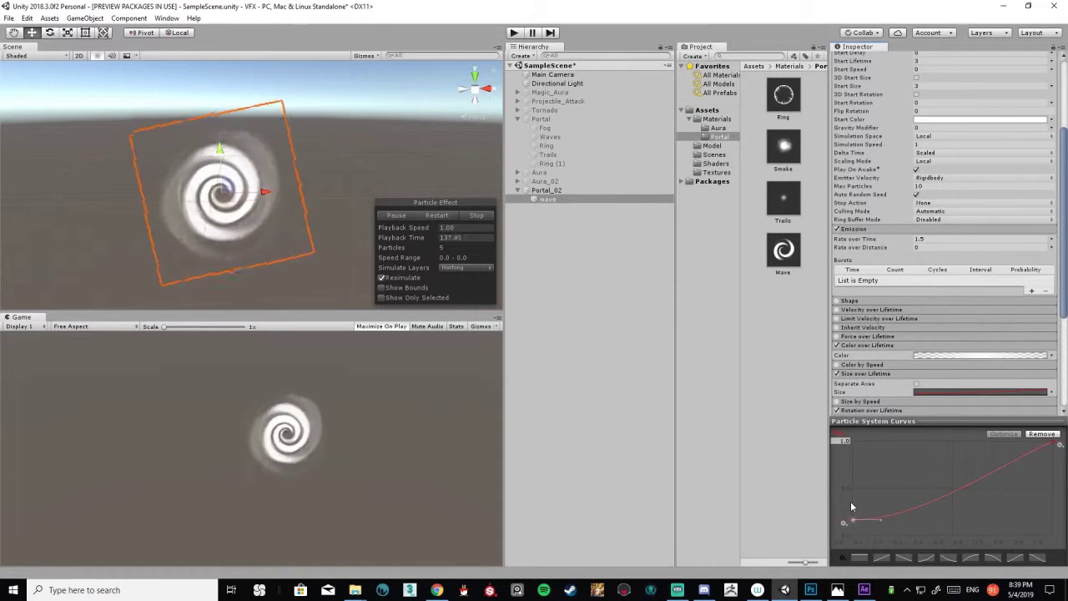
{"action": "left_click", "coordinate": [883, 559]}
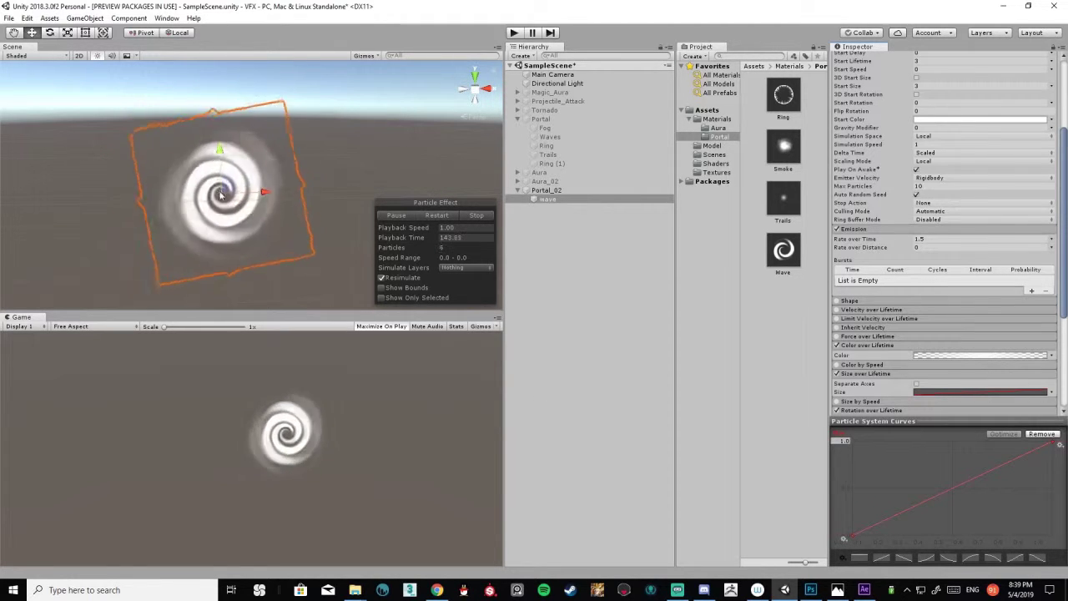
{"action": "left_click_drag", "start_coordinate": [845, 538], "coordinate": [844, 524]}
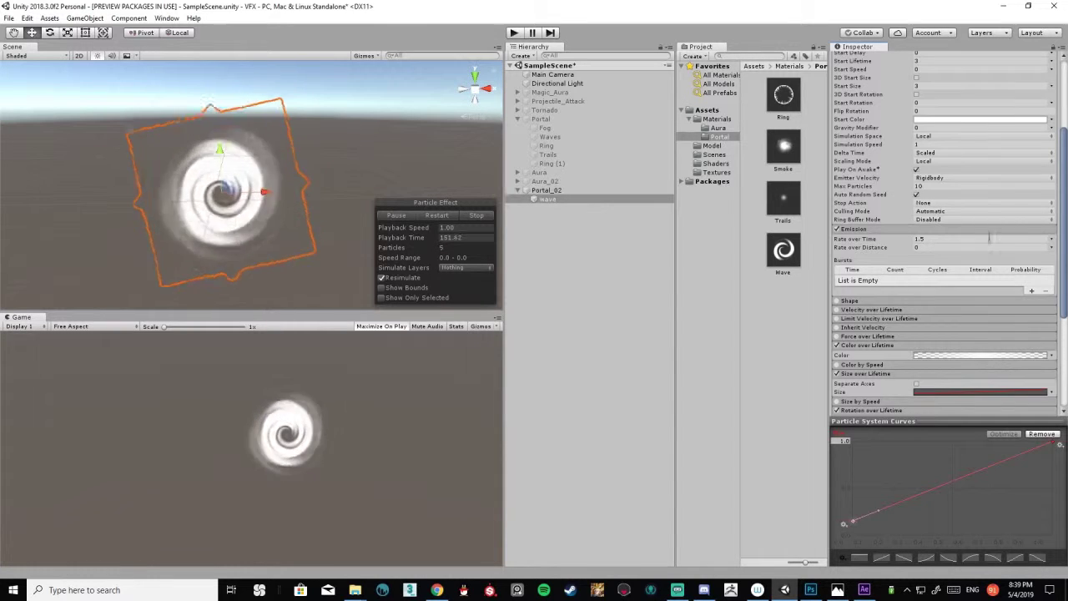
- Set the wave Color over Lifetime gradient's start key to green 16FF00 and end key to cyan 00FFDB
{"action": "scroll", "coordinate": [989, 238], "scroll_direction": "down", "scroll_amount": 3}
{"action": "left_click", "coordinate": [968, 255]}
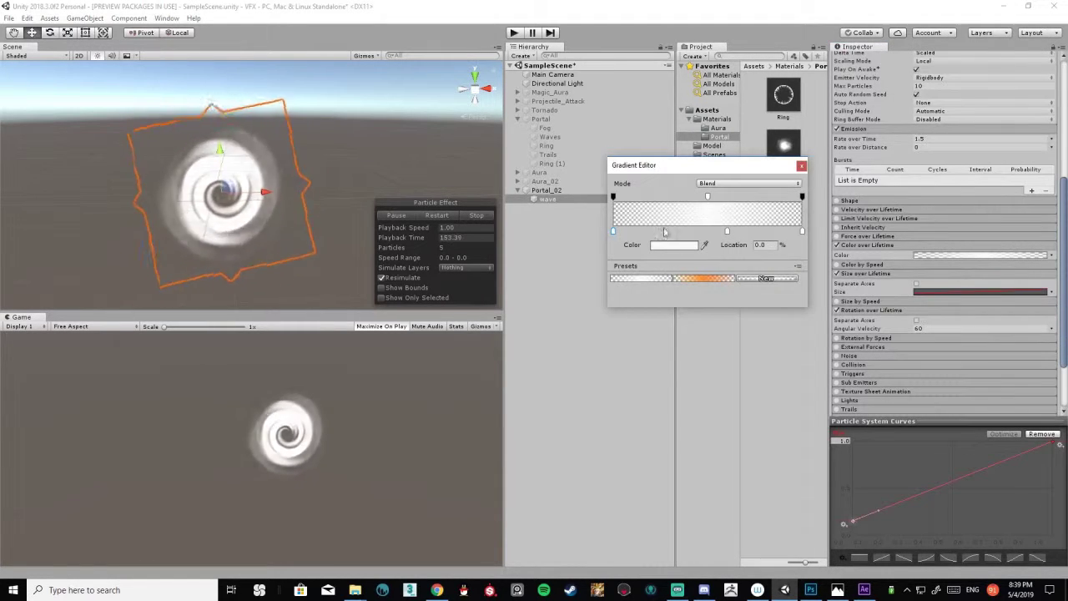
{"action": "left_click", "coordinate": [674, 246]}
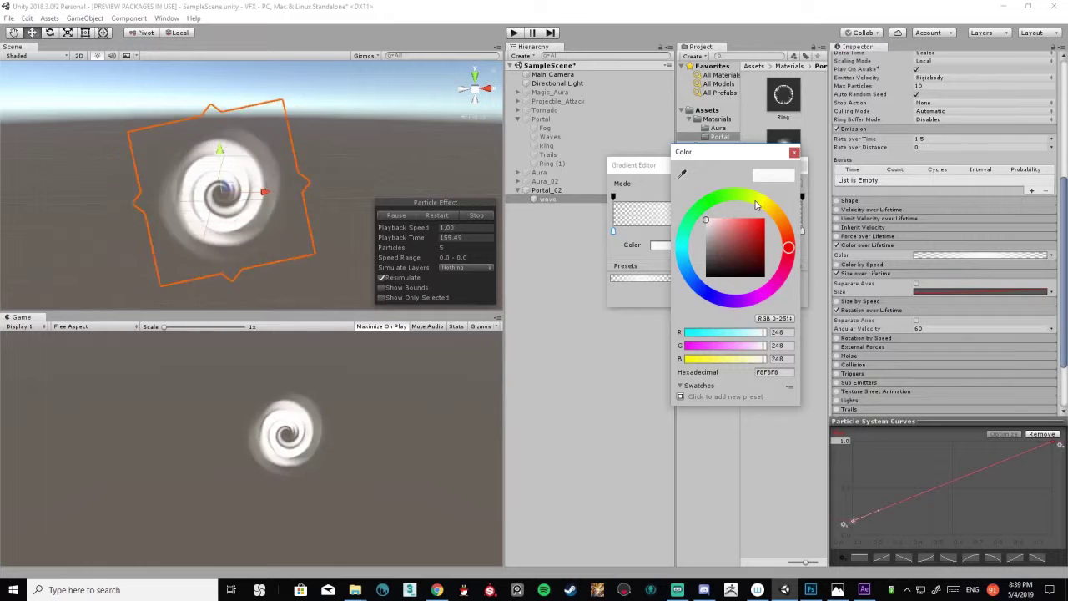
{"action": "left_click", "coordinate": [713, 199]}
{"action": "left_click_drag", "start_coordinate": [749, 241], "coordinate": [777, 219]}
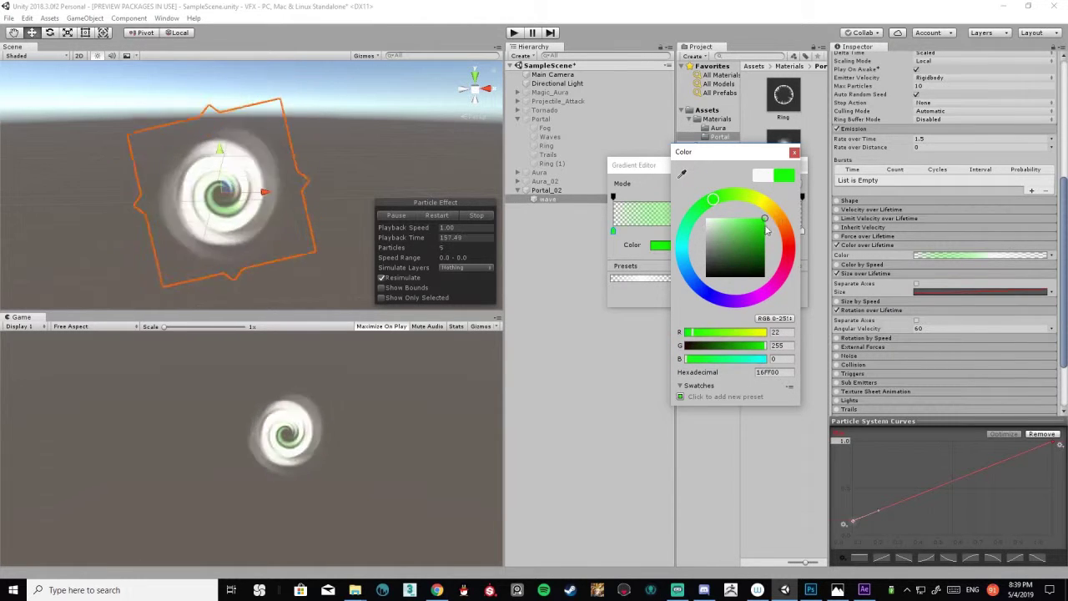
{"action": "left_click", "coordinate": [794, 153]}
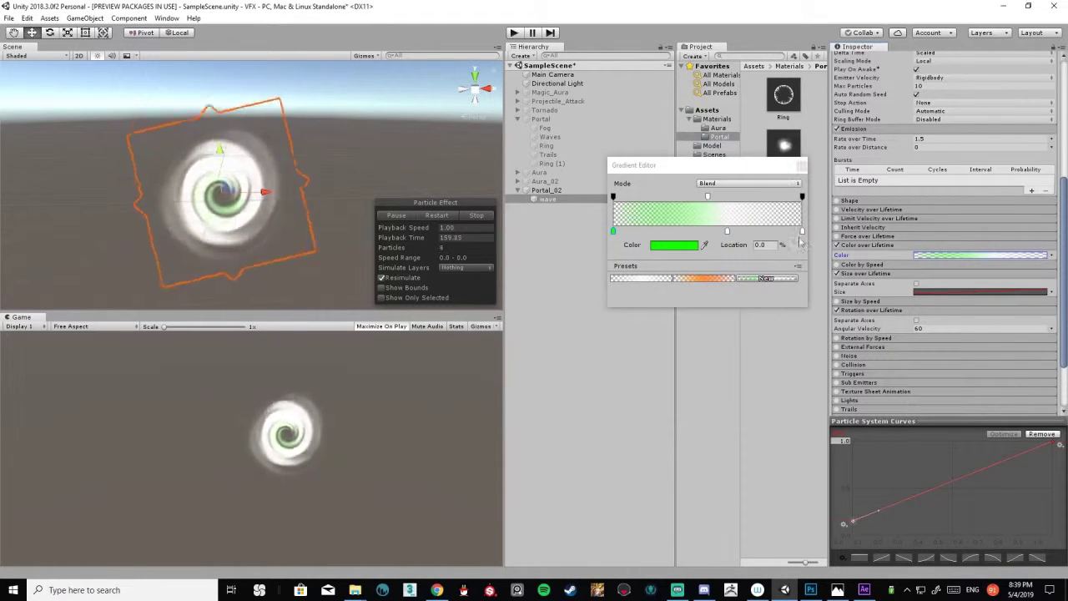
{"action": "left_click", "coordinate": [802, 233]}
{"action": "left_click", "coordinate": [671, 245]}
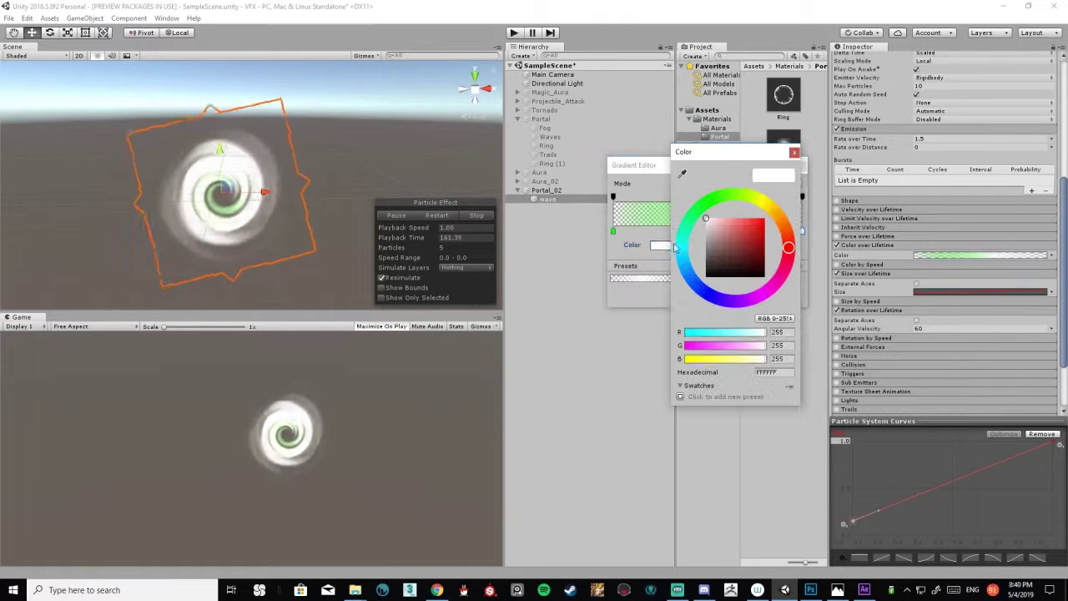
{"action": "mouse_move", "coordinate": [681, 272]}
{"action": "left_mouse_down"}
{"action": "mouse_move", "coordinate": [683, 242]}
{"action": "mouse_move", "coordinate": [777, 219]}
{"action": "left_mouse_up"}
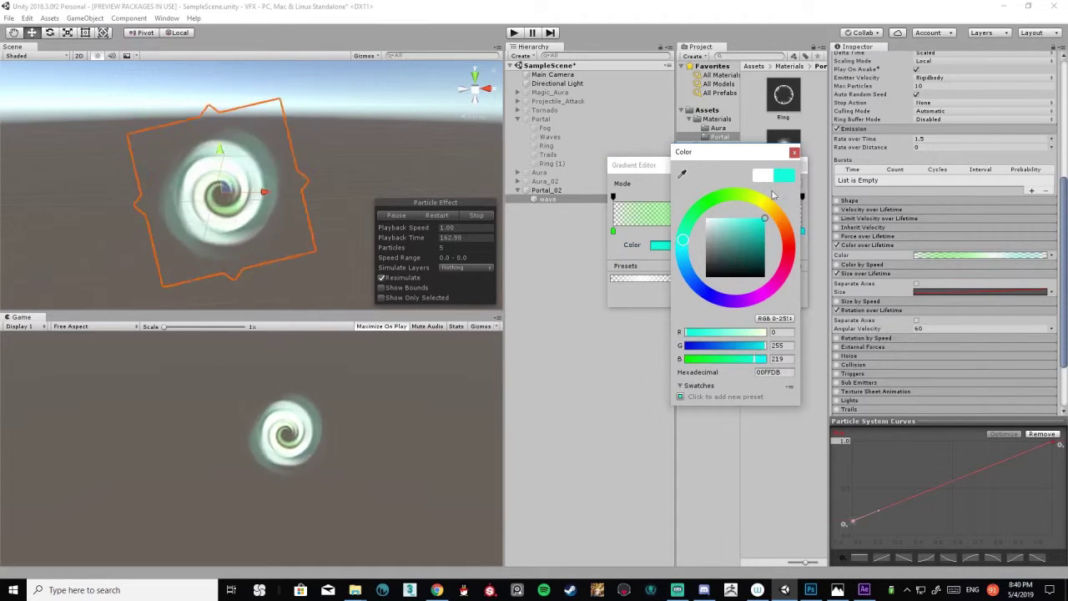
{"action": "left_click", "coordinate": [795, 152]}
- Add a yellow-green CFFF00 colour key near 46% of the gradient and close the editor
{"action": "left_click", "coordinate": [727, 233]}
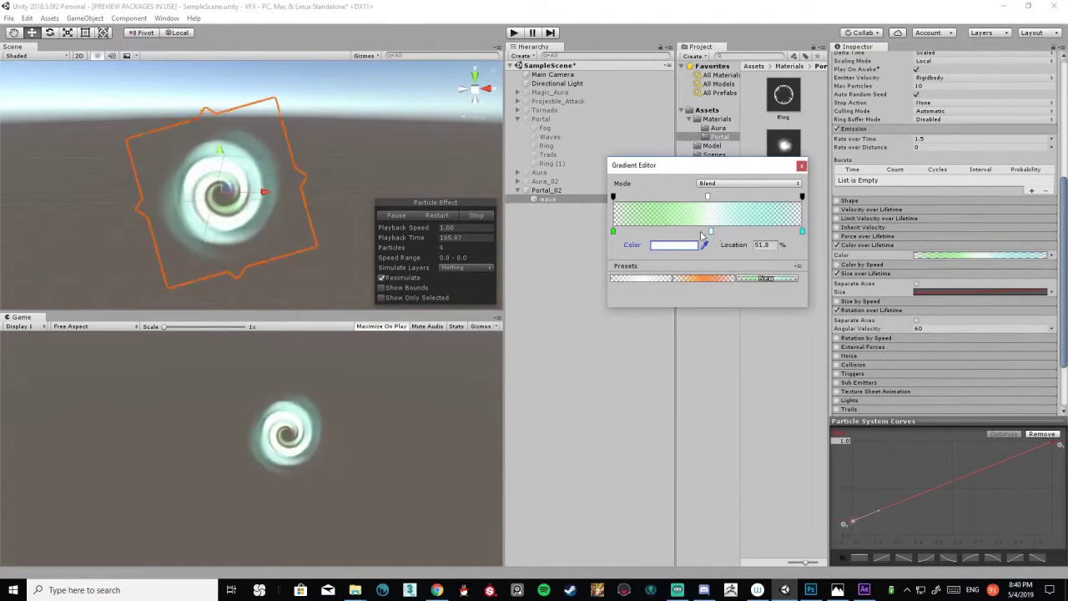
{"action": "left_click_drag", "start_coordinate": [701, 236], "coordinate": [700, 234]}
{"action": "left_click", "coordinate": [678, 246]}
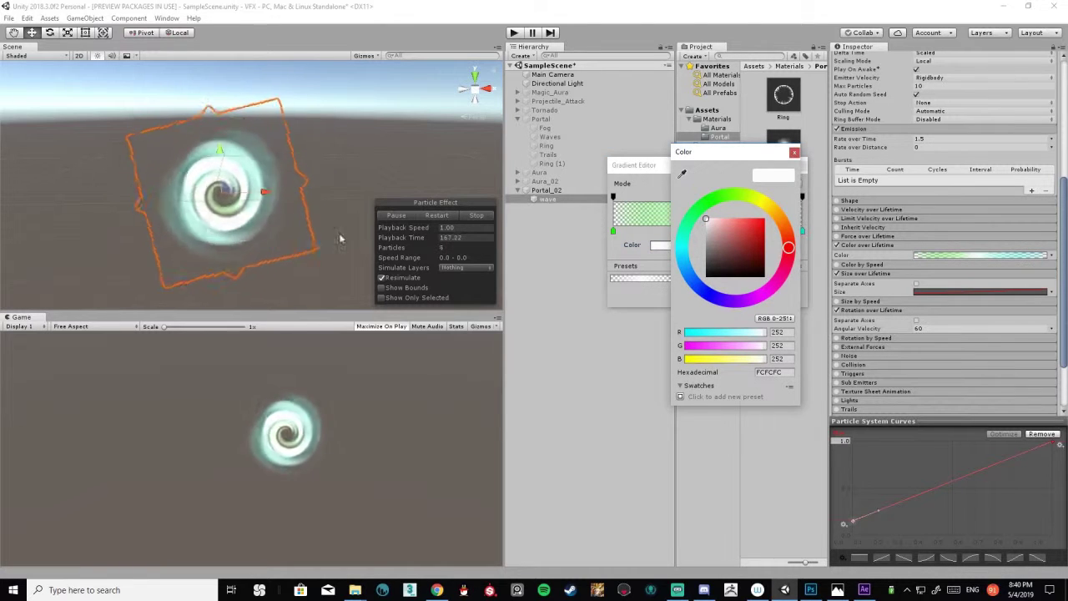
{"action": "left_click_drag", "start_coordinate": [751, 302], "coordinate": [776, 297]}
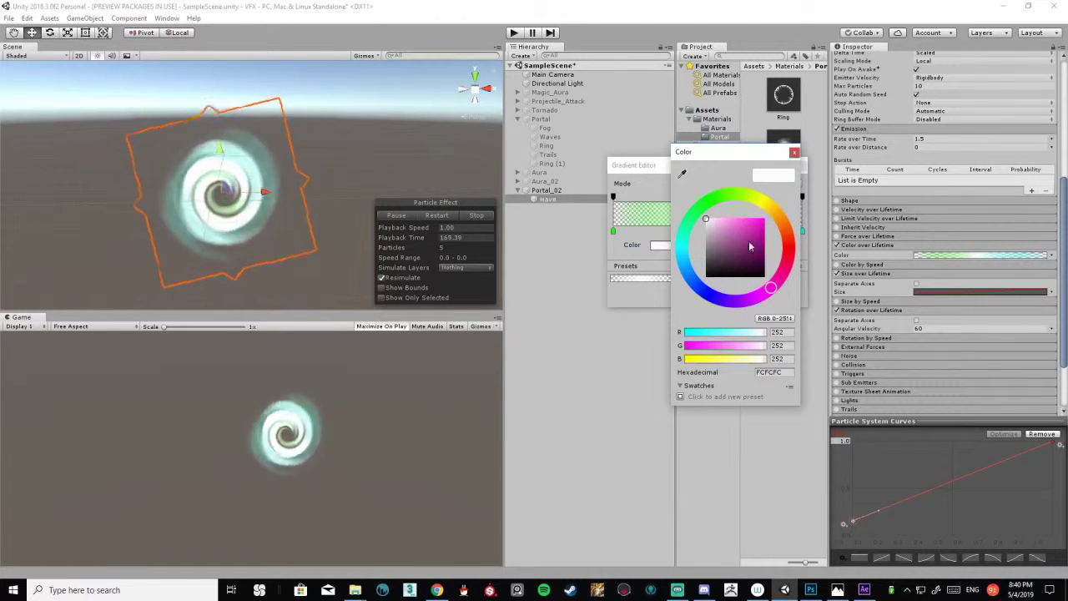
{"action": "left_click_drag", "start_coordinate": [750, 246], "coordinate": [772, 219]}
{"action": "left_click", "coordinate": [748, 200]}
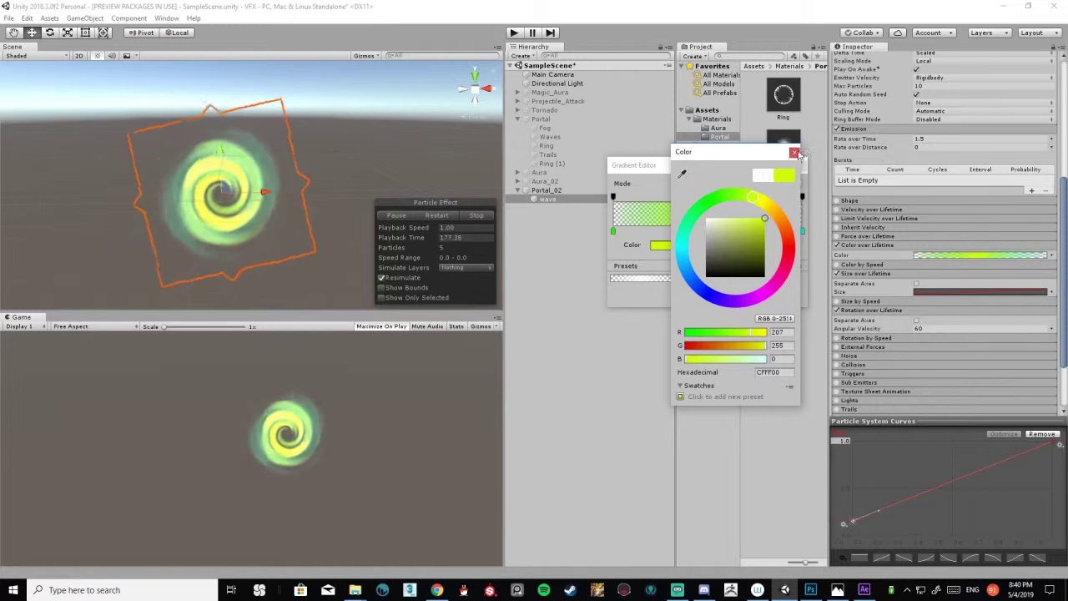
{"action": "left_click", "coordinate": [796, 154]}
{"action": "left_click", "coordinate": [801, 167]}
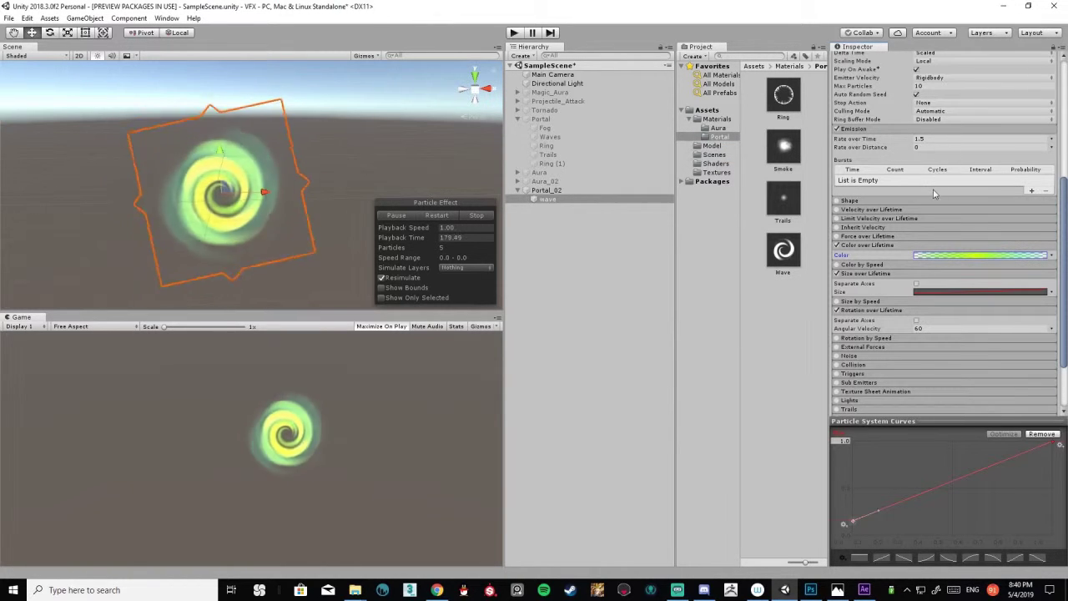
- Re-enter emission Rate over Time as 1.5 and apply the falling size-over-lifetime curve preset
{"action": "scroll", "coordinate": [935, 189], "scroll_direction": "up", "scroll_amount": 2}
{"action": "scroll", "coordinate": [929, 188], "scroll_direction": "up", "scroll_amount": 4}
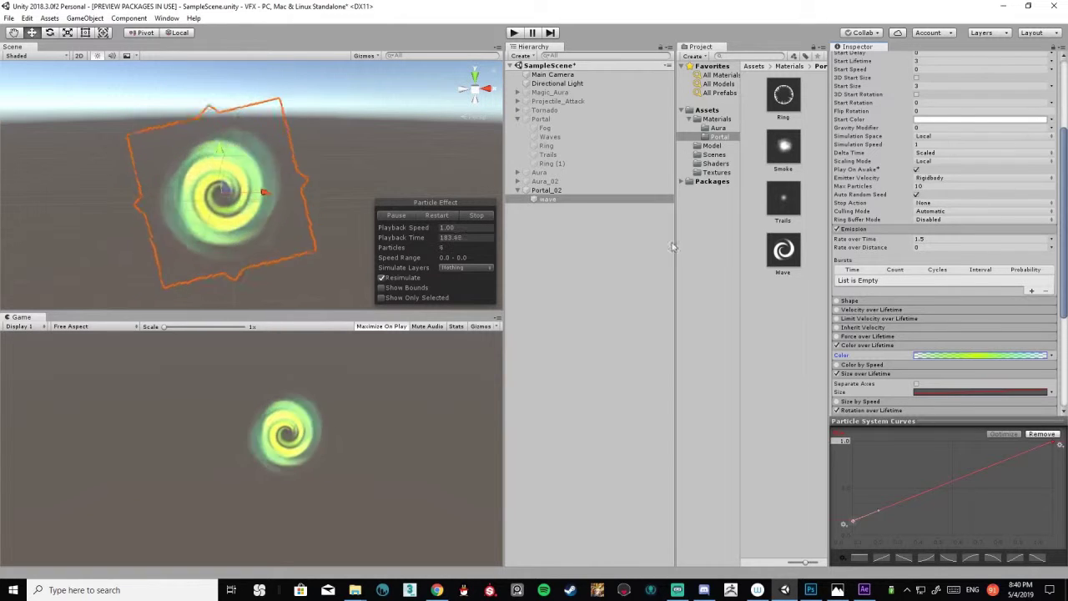
{"action": "left_click", "coordinate": [925, 239]}
{"action": "type", "text": "1"}
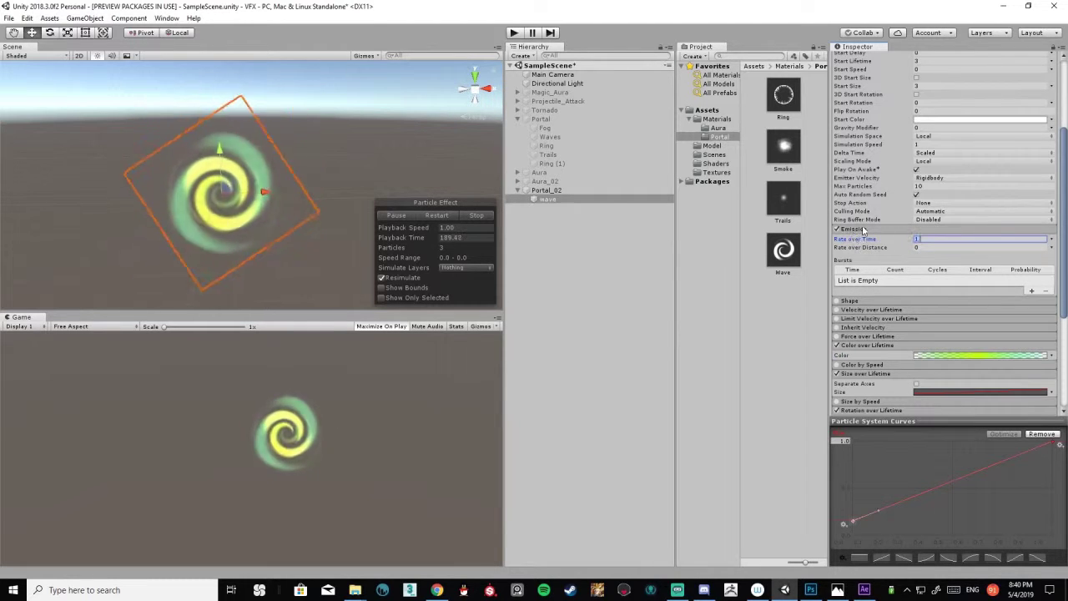
{"action": "type", "text": ".5"}
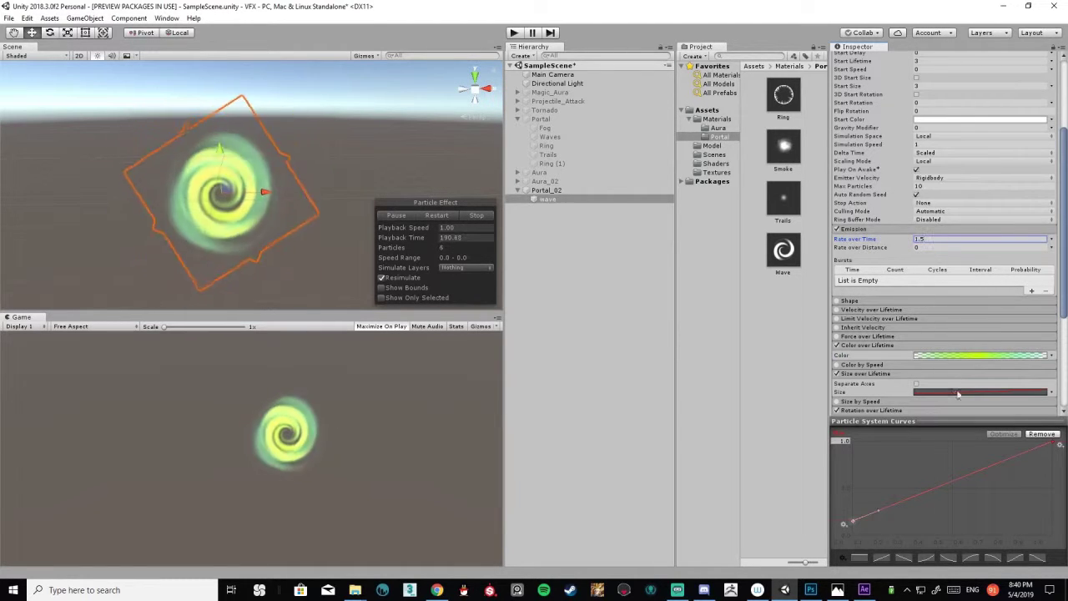
{"action": "left_click", "coordinate": [904, 557]}
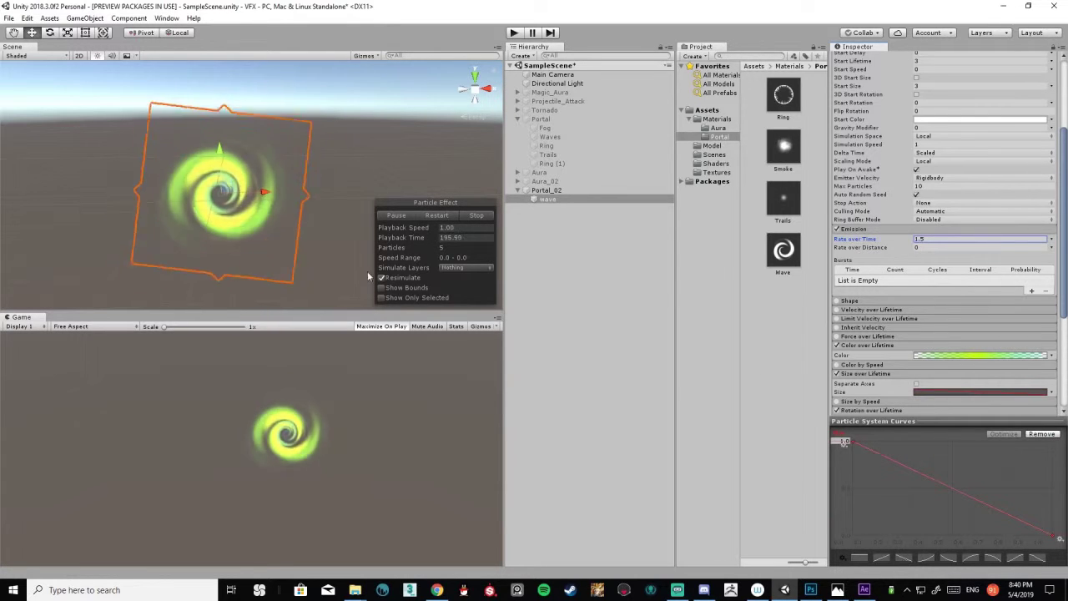
- Apply the rising size curve starting near 0.1 and set Max Particles to 100
{"action": "left_click", "coordinate": [882, 558]}
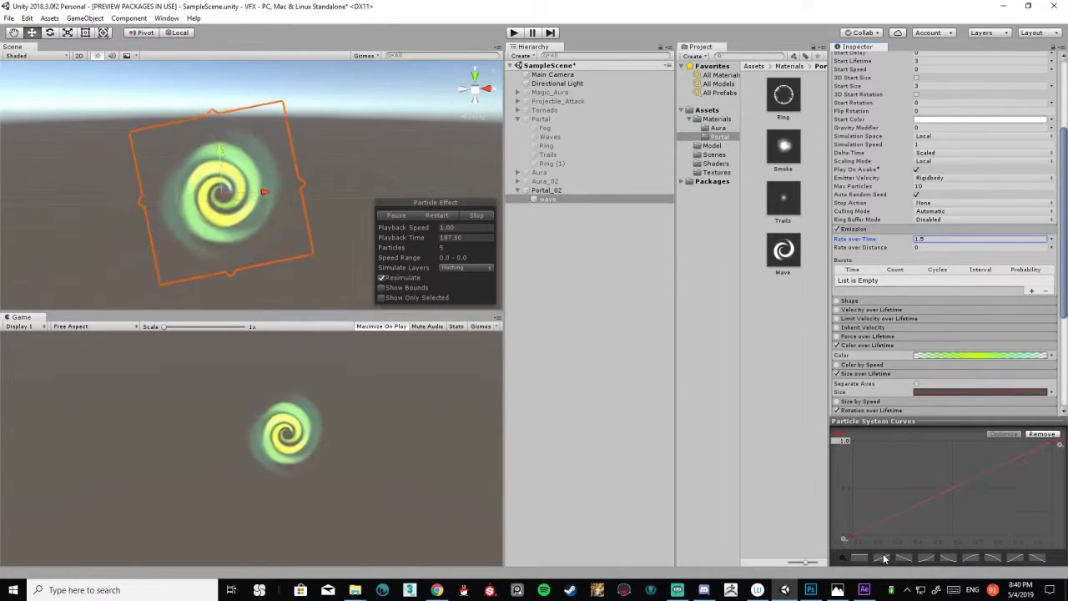
{"action": "left_click_drag", "start_coordinate": [856, 535], "coordinate": [855, 522]}
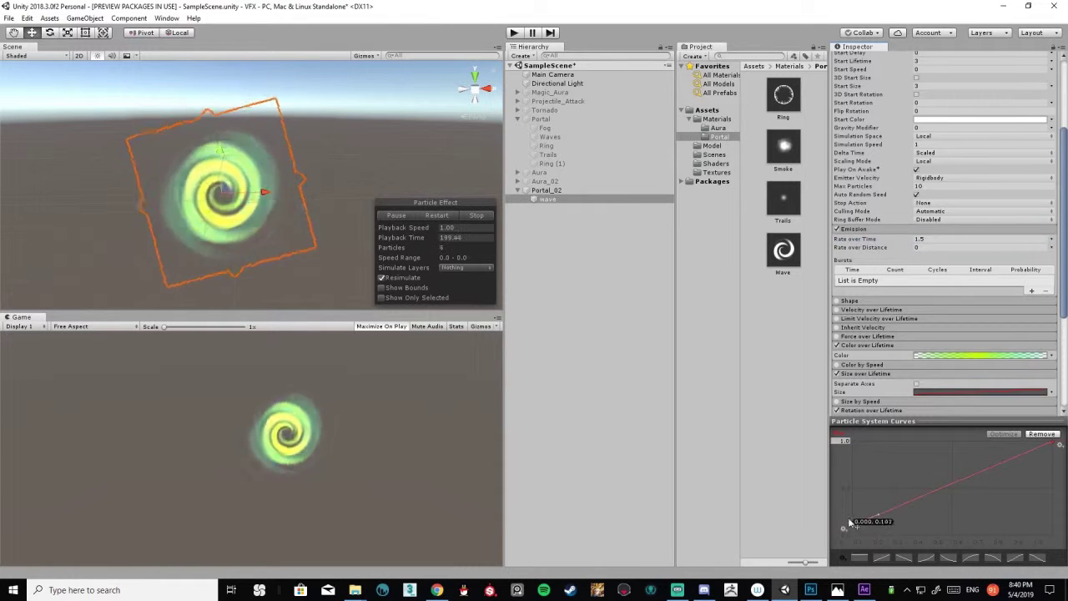
{"action": "left_click", "coordinate": [935, 187]}
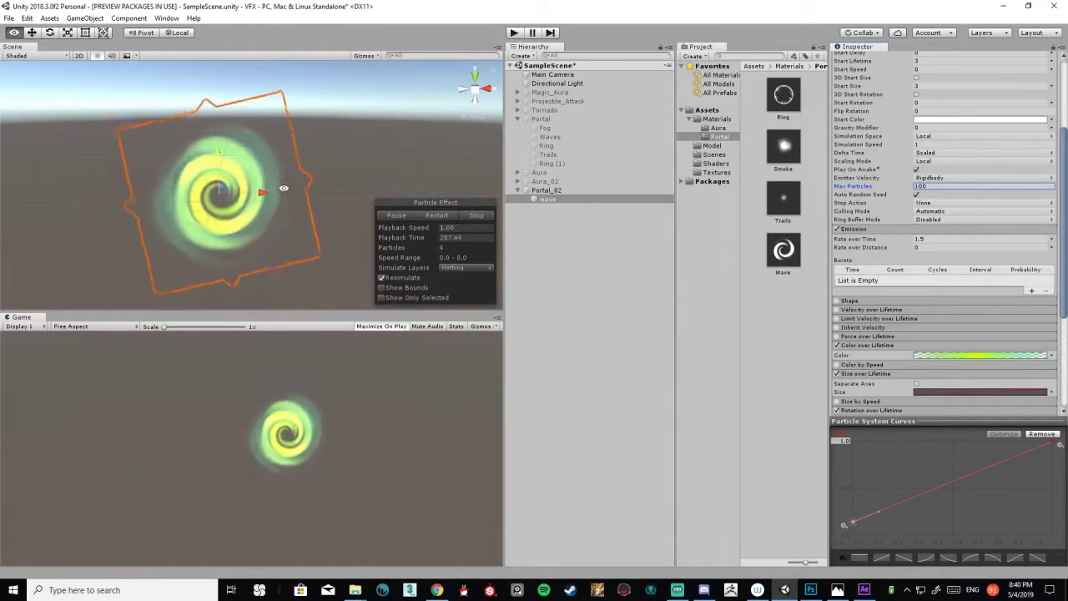
{"action": "left_click_drag", "start_coordinate": [273, 192], "coordinate": [281, 203], "text": "alt"}
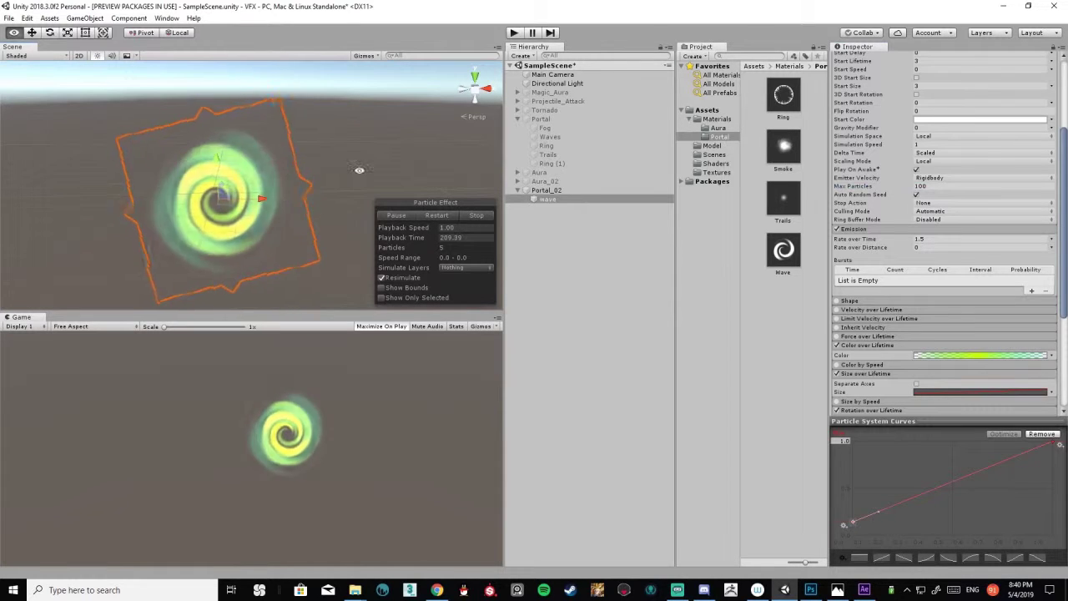
- Create a new Particle System via Effects from the wave object and move it under Portal_02
{"action": "right_click", "coordinate": [553, 201]}
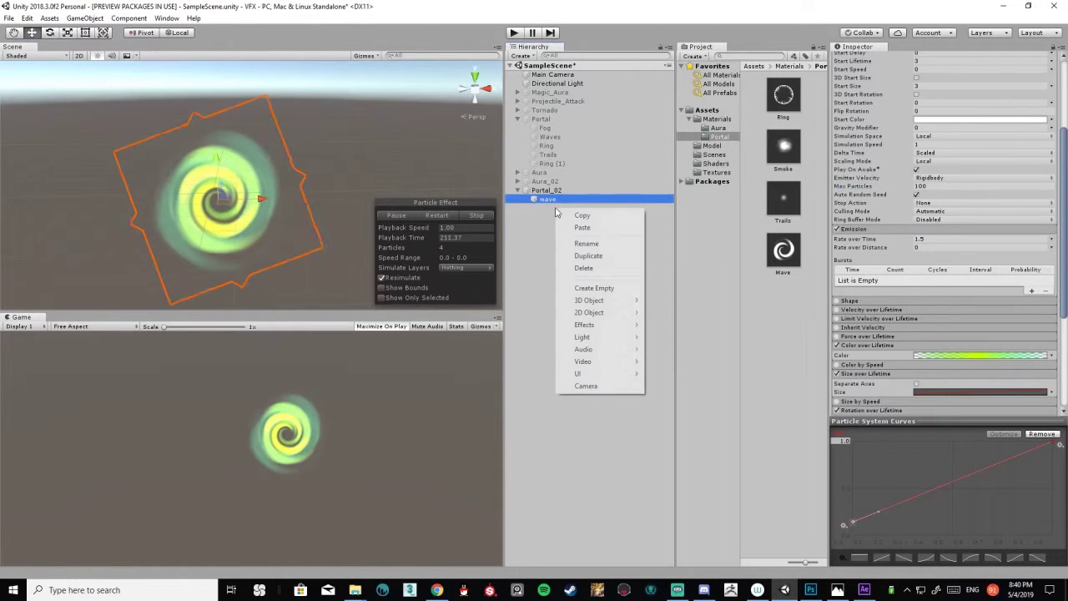
{"action": "left_click", "coordinate": [553, 205]}
{"action": "right_click", "coordinate": [553, 200]}
{"action": "left_click", "coordinate": [551, 200]}
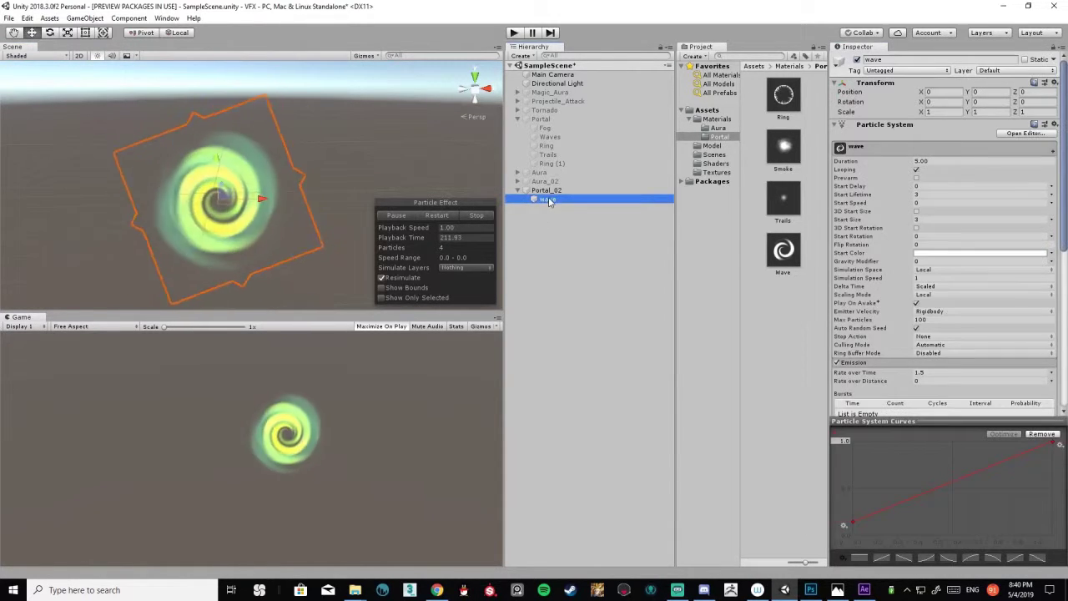
{"action": "right_click", "coordinate": [548, 198]}
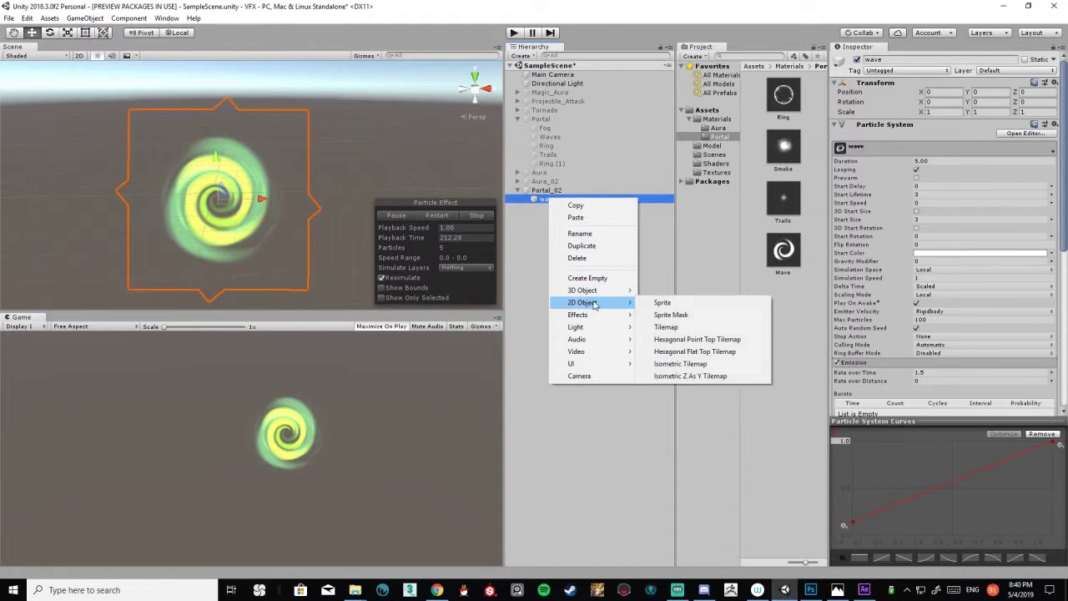
{"action": "mouse_move", "coordinate": [577, 315]}
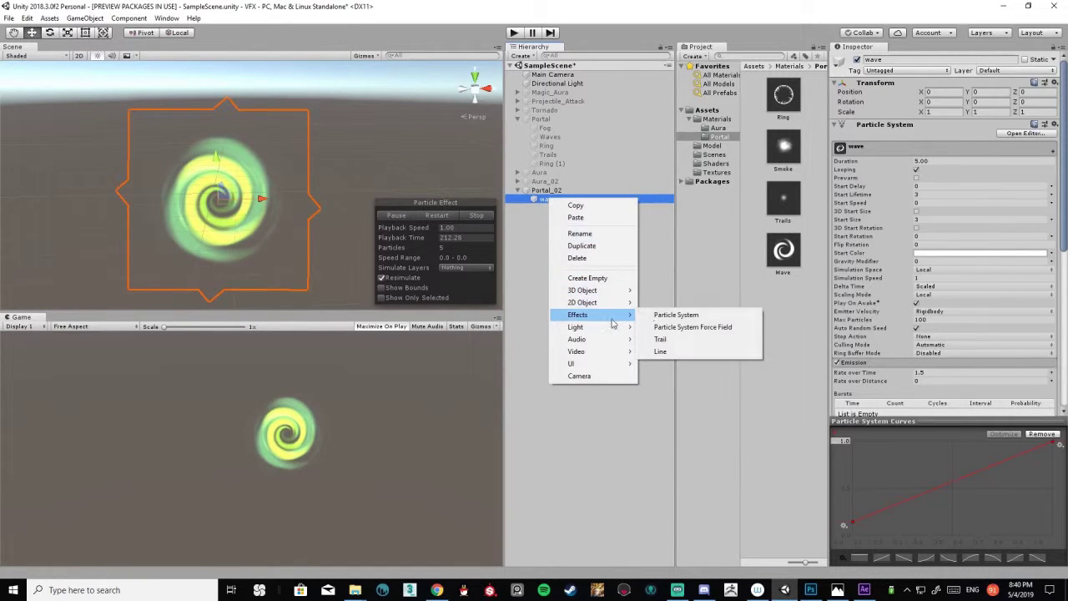
{"action": "left_click", "coordinate": [676, 315]}
{"action": "left_click_drag", "start_coordinate": [555, 208], "coordinate": [547, 191]}
- Rename the new particle system to 'ring'
{"action": "right_click", "coordinate": [550, 213]}
{"action": "left_click", "coordinate": [572, 242]}
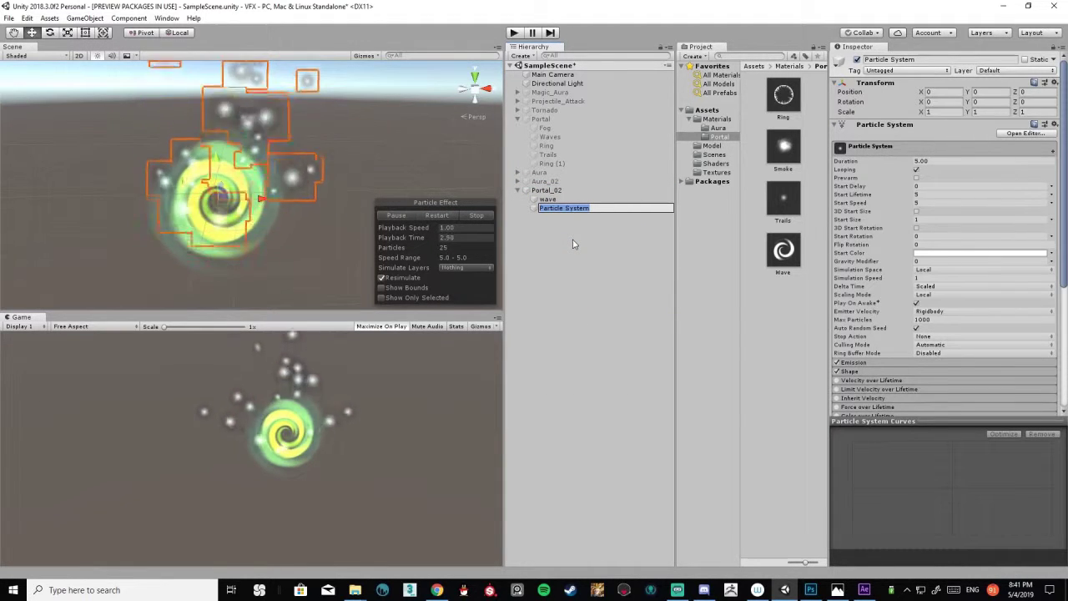
{"action": "type", "text": "Rin"}
{"action": "key", "text": "BackSpace"}
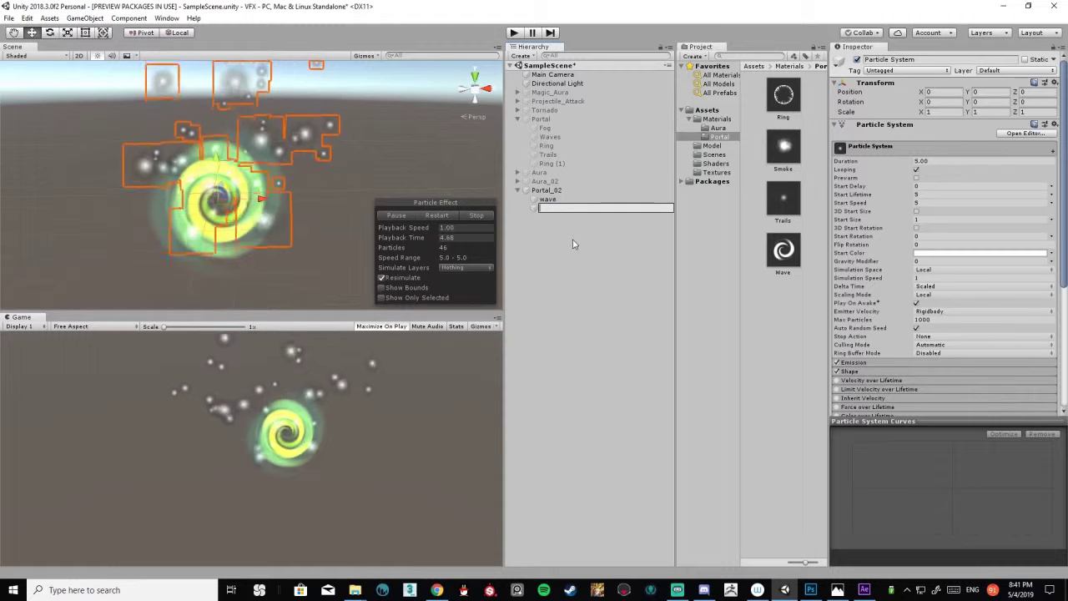
{"action": "type", "text": "ng"}
{"action": "key", "text": "Return"}
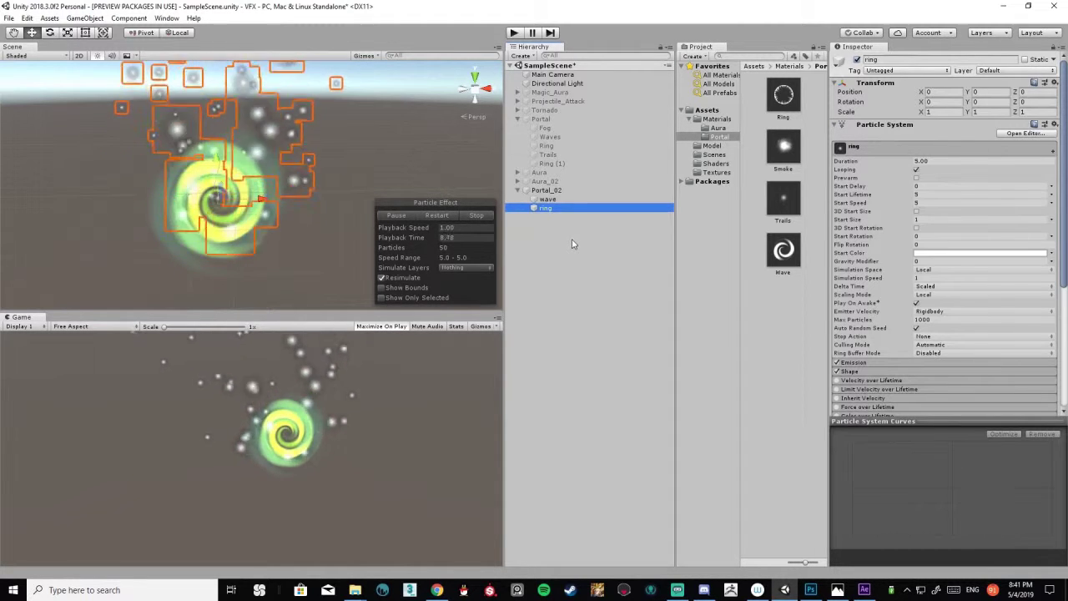
- Apply the Ring material to ring, disable its Shape module, and set Start Speed to 0
{"action": "left_click_drag", "start_coordinate": [776, 94], "coordinate": [574, 210]}
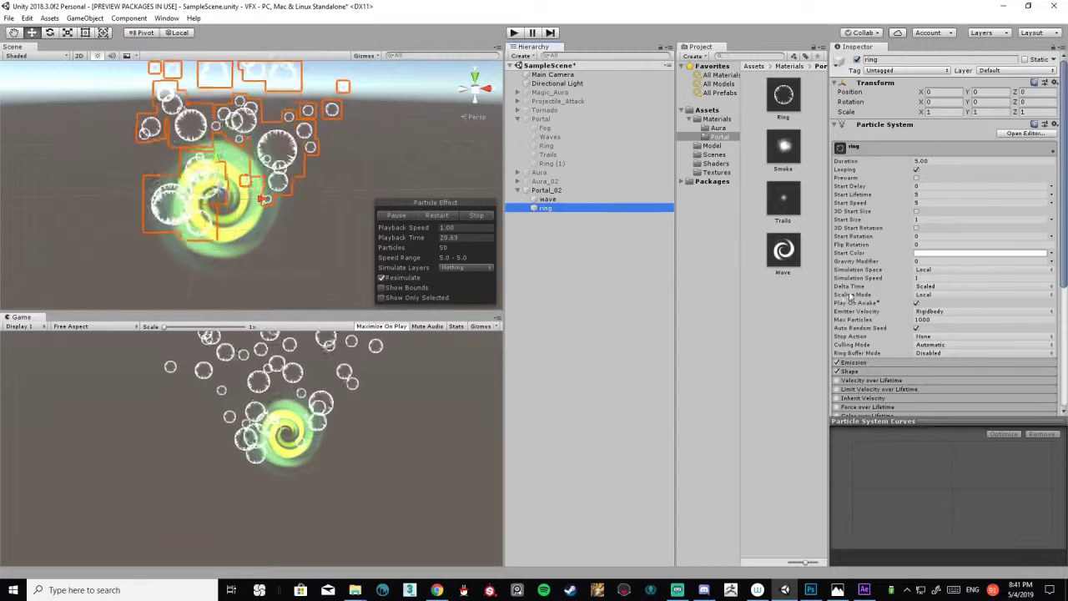
{"action": "left_click", "coordinate": [838, 371]}
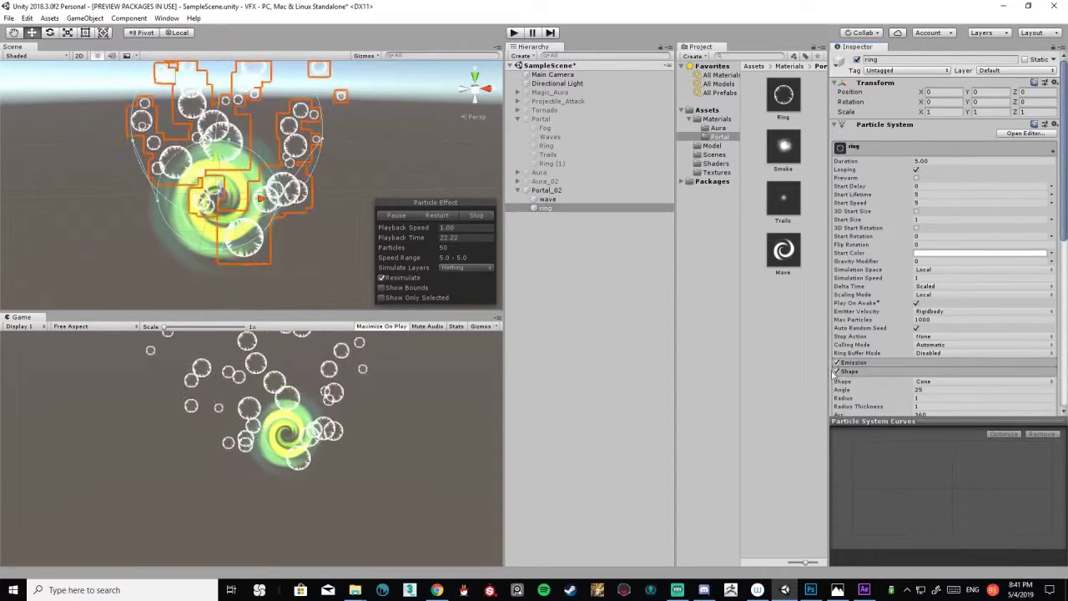
{"action": "left_click", "coordinate": [923, 202]}
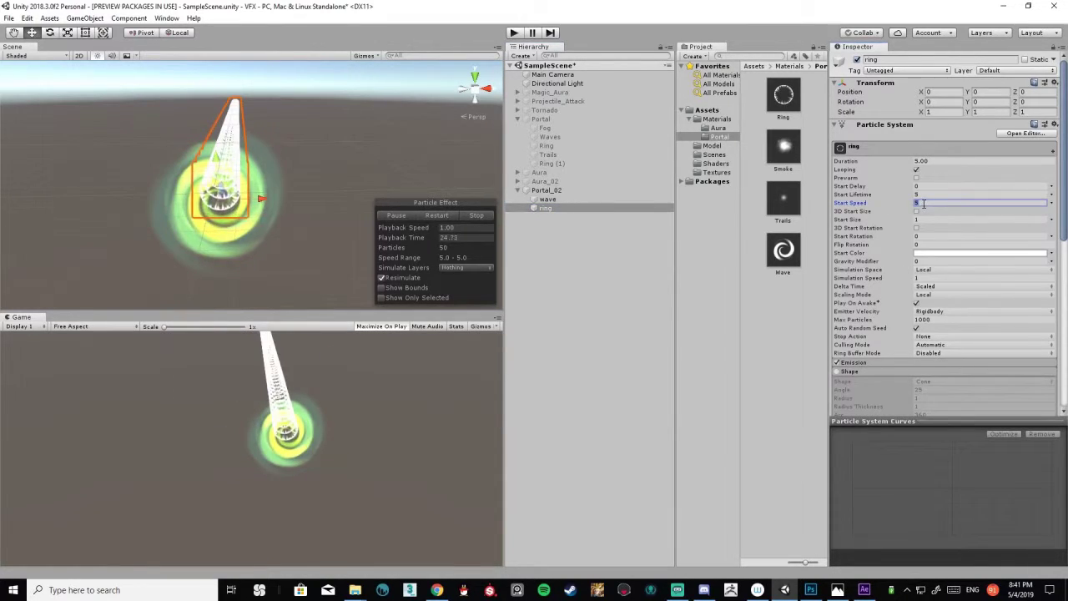
{"action": "type", "text": "0"}
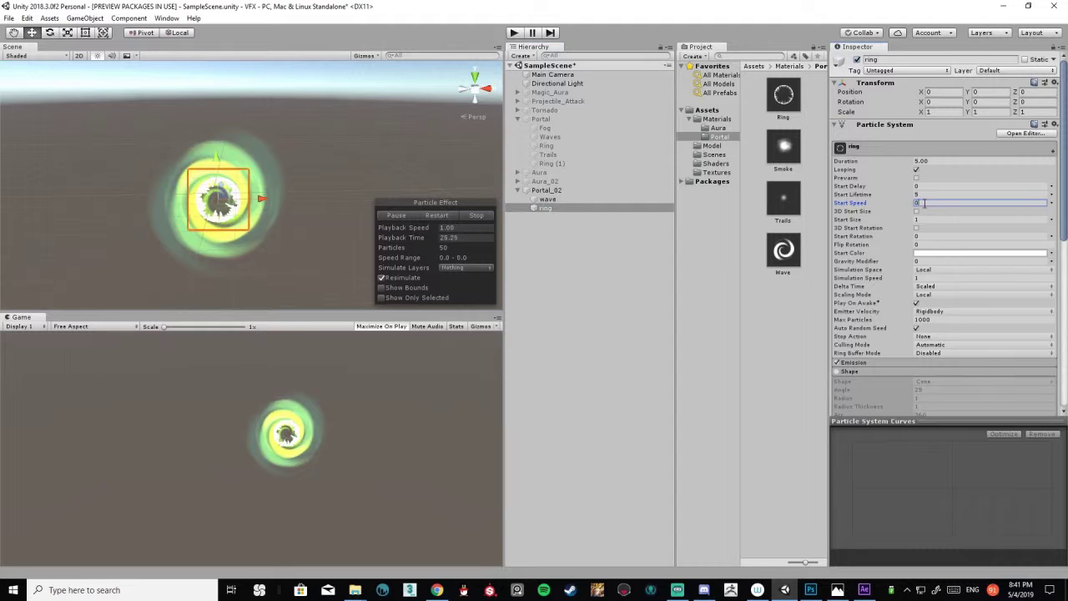
{"action": "left_click", "coordinate": [566, 199]}
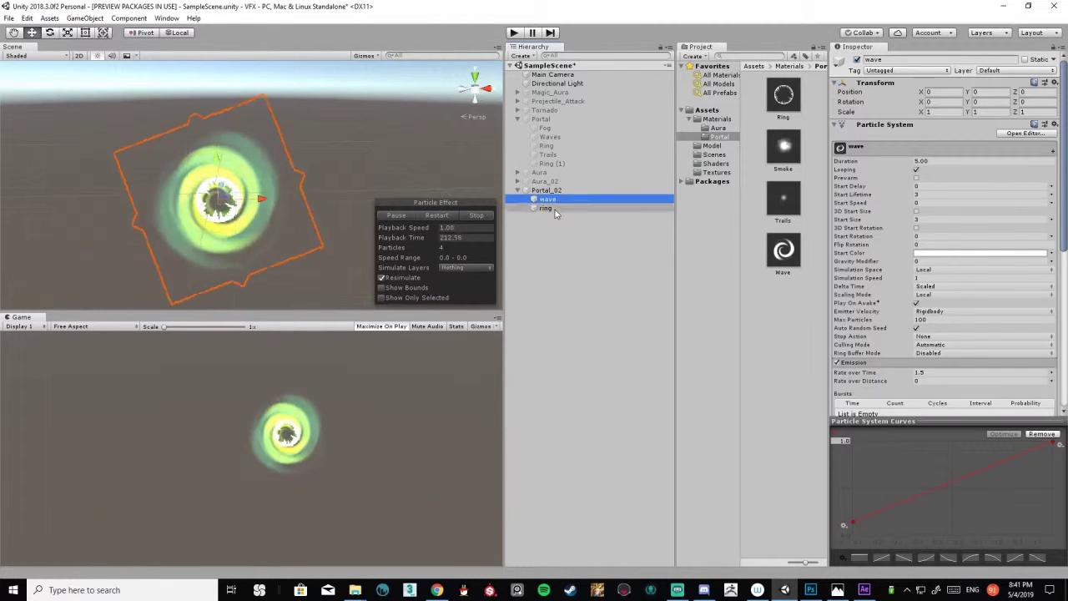
{"action": "left_click", "coordinate": [555, 210]}
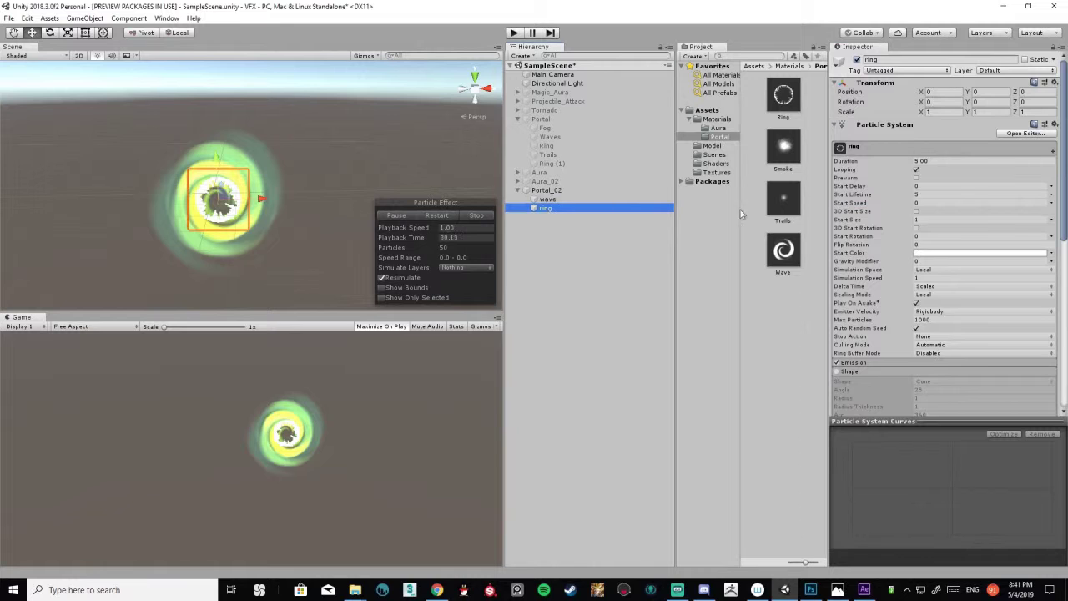
- Set the ring particles' Start Size to 3.5 and collapse the Shape module
{"action": "key", "text": "F2"}
{"action": "key", "text": "Return"}
{"action": "left_click", "coordinate": [926, 218]}
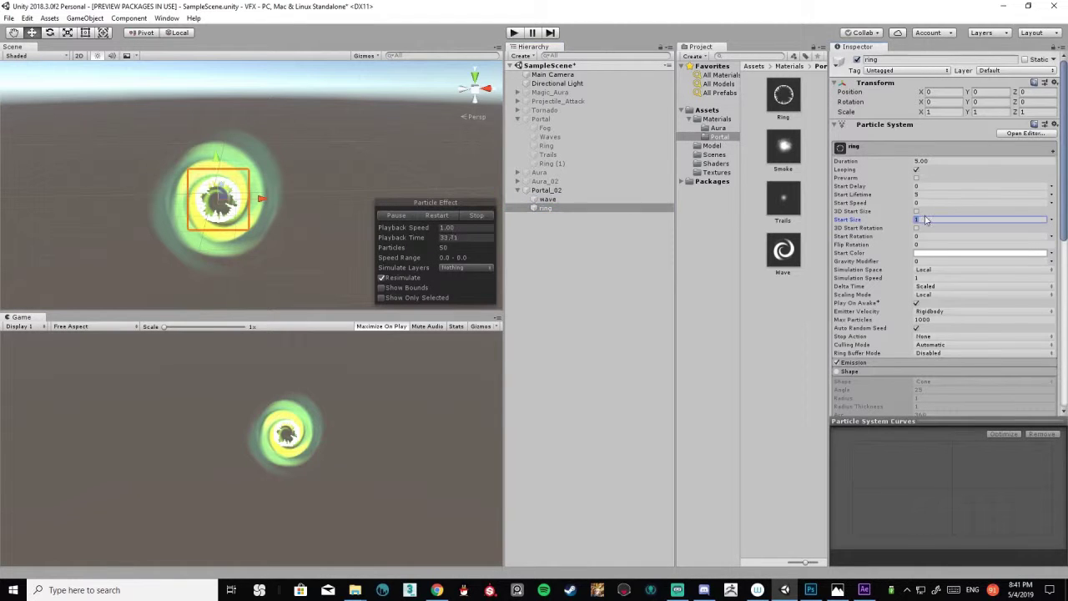
{"action": "type", "text": "3"}
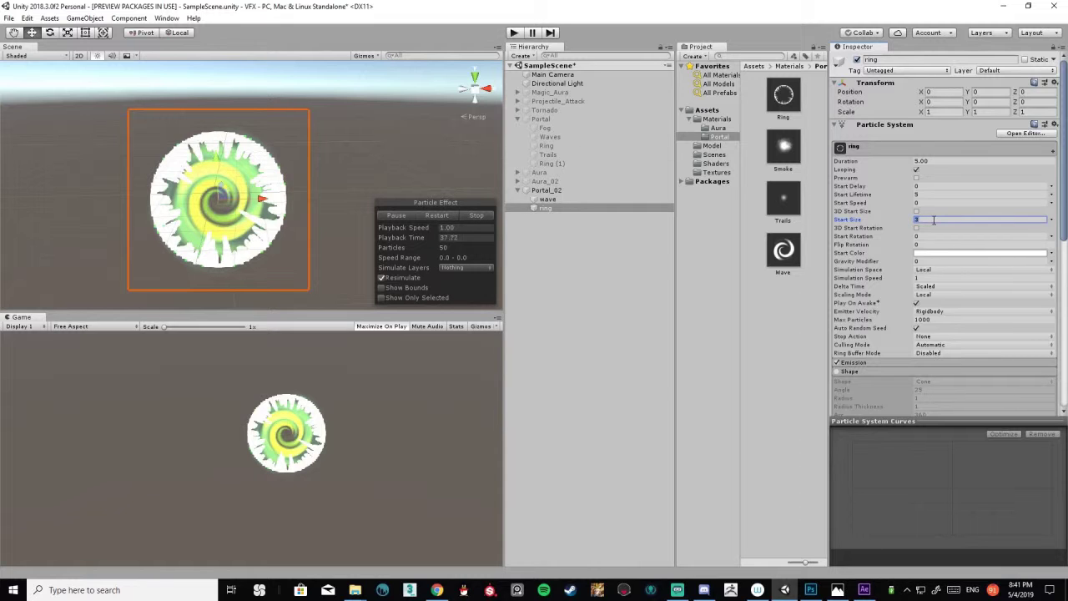
{"action": "type", "text": ".5"}
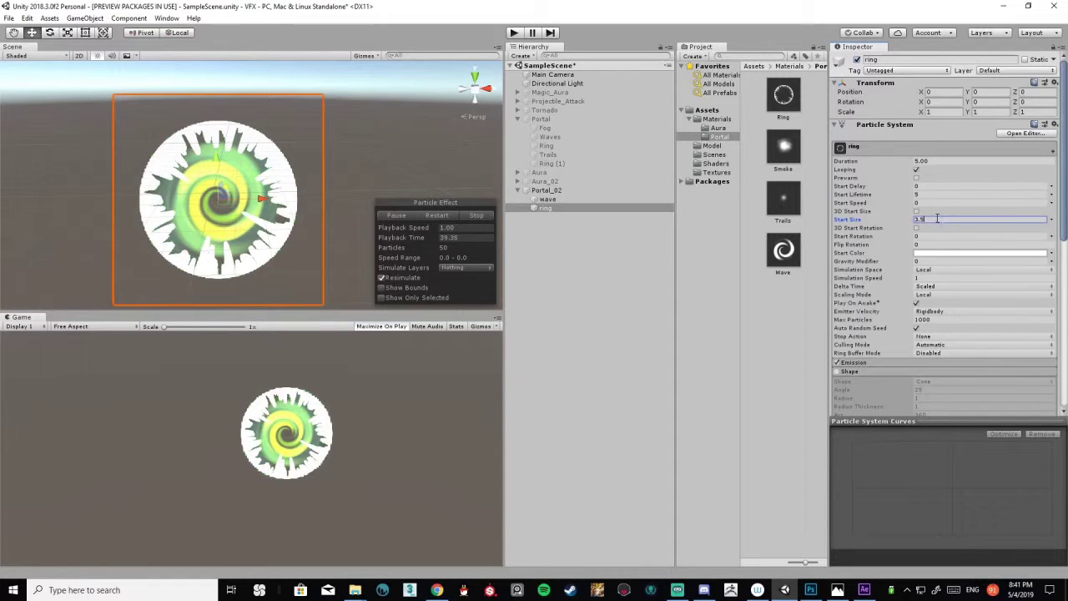
{"action": "type", "text": "4"}
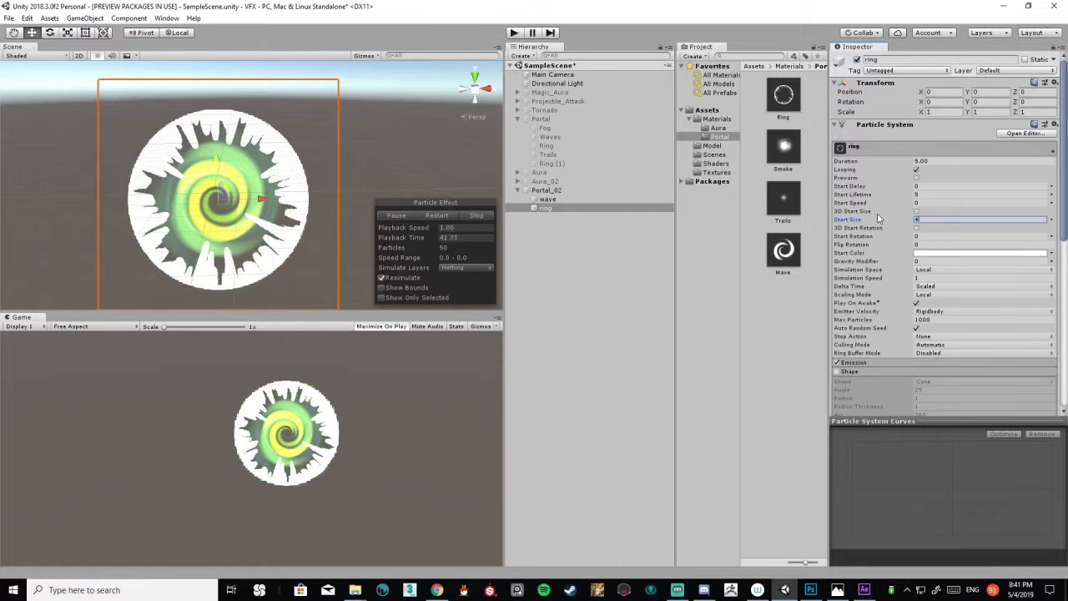
{"action": "type", "text": "3.5"}
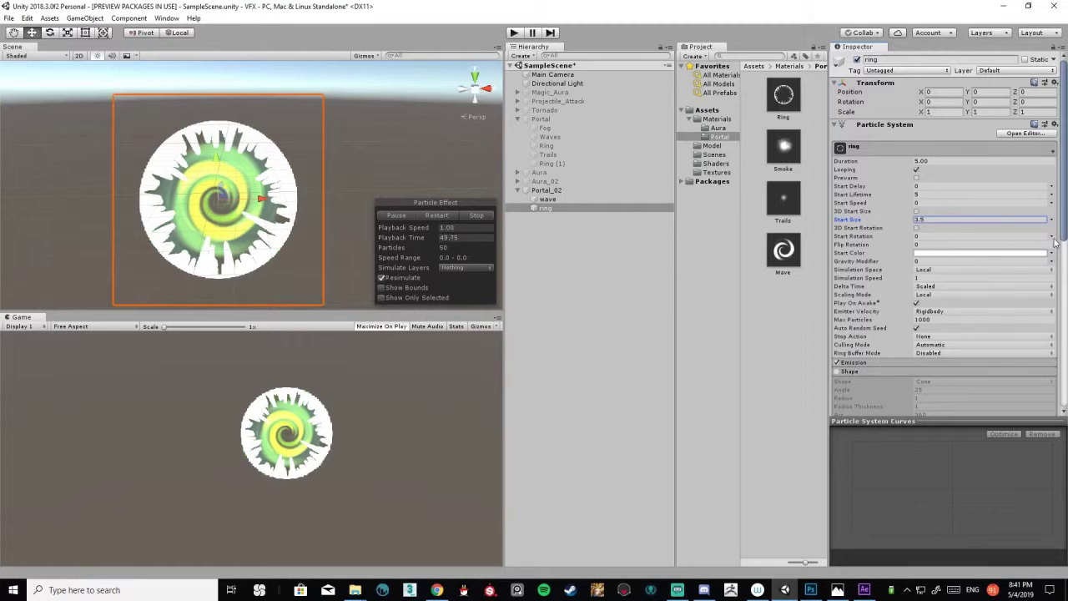
{"action": "scroll", "coordinate": [994, 310], "scroll_direction": "down", "scroll_amount": 6}
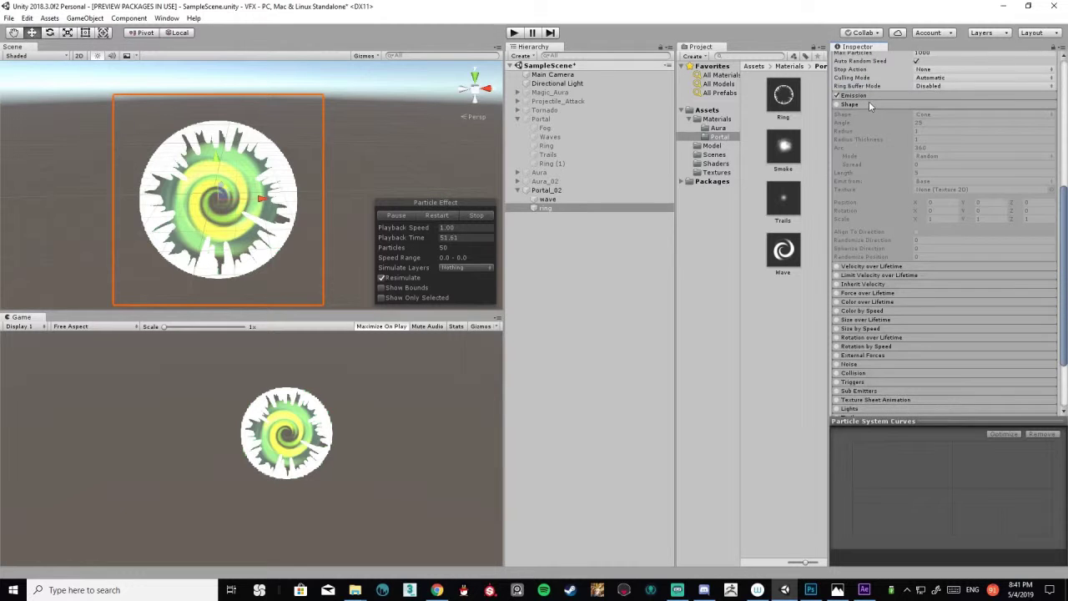
{"action": "left_click", "coordinate": [869, 104]}
{"action": "scroll", "coordinate": [961, 181], "scroll_direction": "up", "scroll_amount": 6}
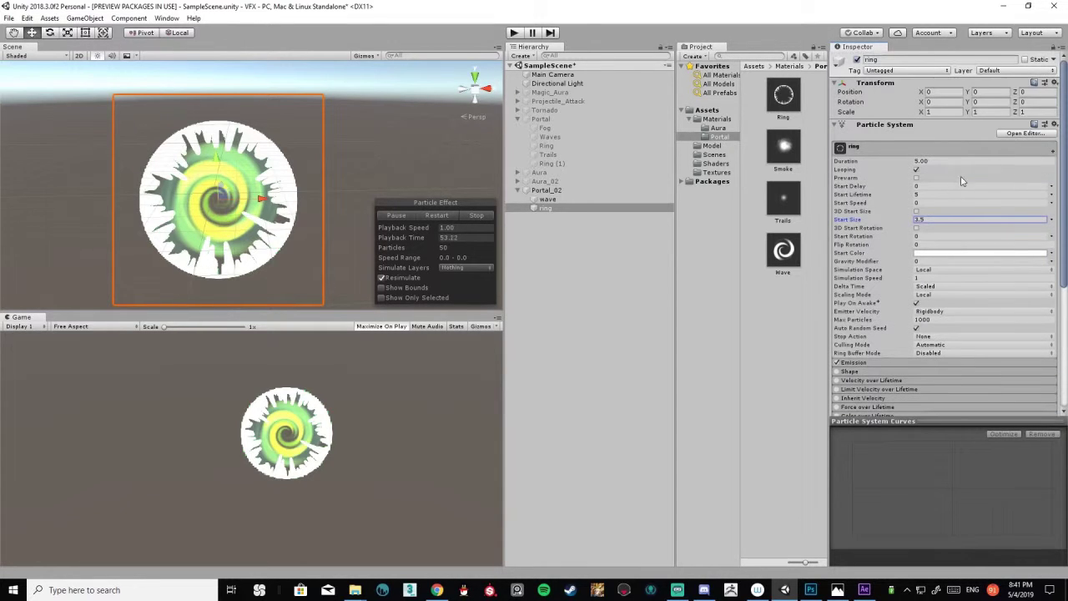
- Set ring Start Rotation to Random Between Two Constants, -360 to 360
{"action": "left_click", "coordinate": [1051, 239]}
{"action": "left_click", "coordinate": [968, 272]}
{"action": "left_click", "coordinate": [935, 236]}
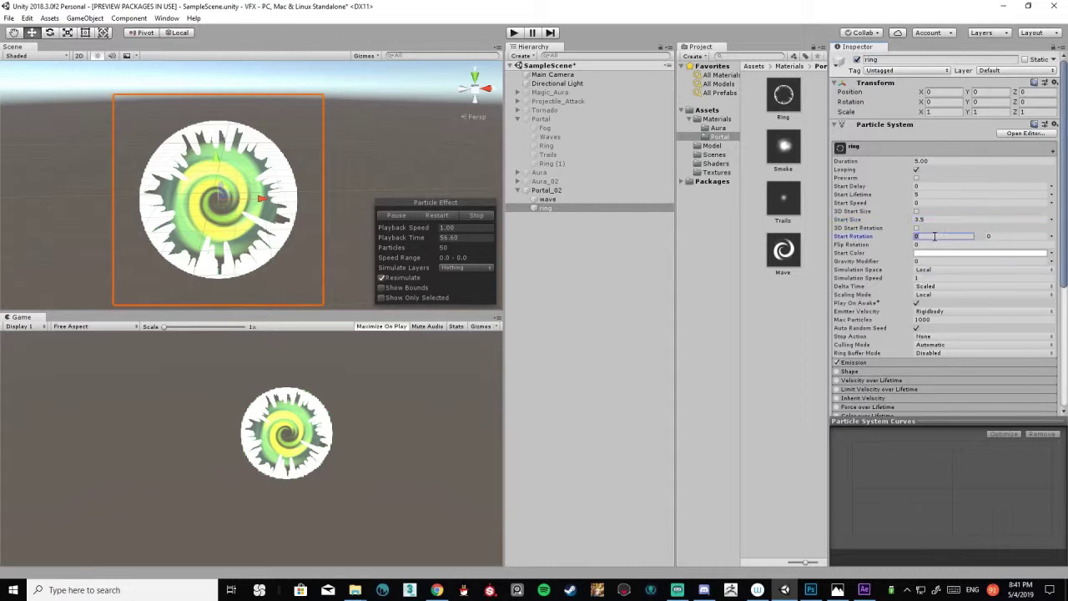
{"action": "type", "text": "-360"}
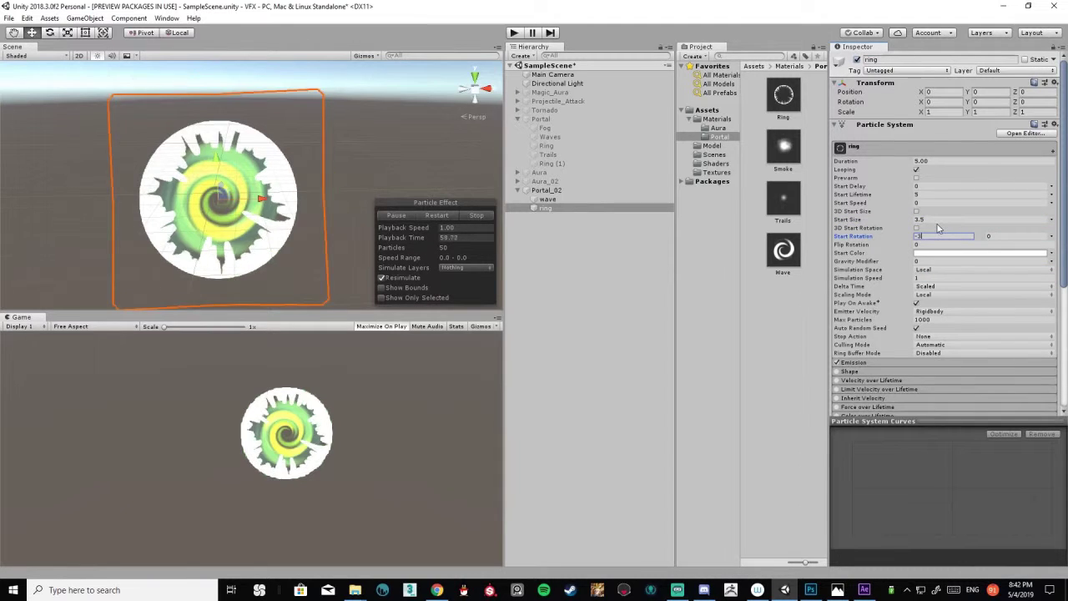
{"action": "left_click", "coordinate": [1006, 237]}
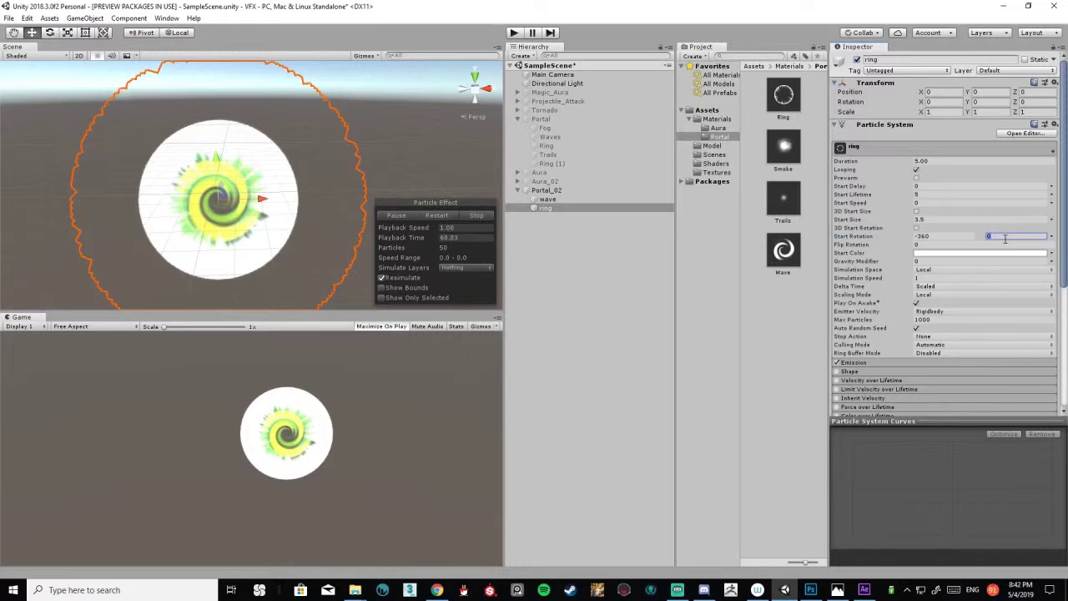
{"action": "type", "text": "360"}
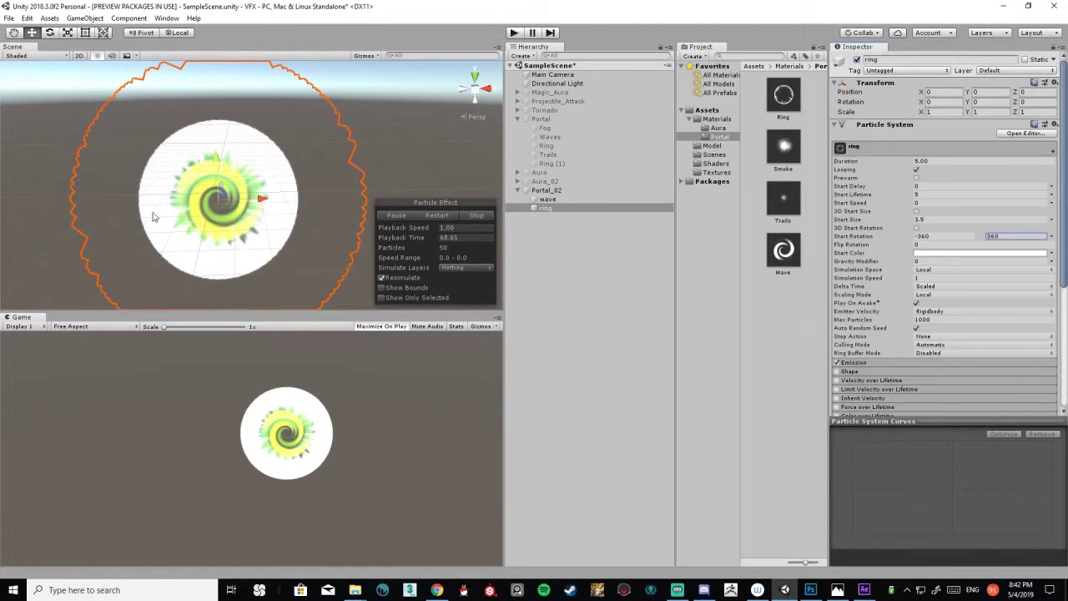
- Raise the ring particles' Max Particles cap to 50
{"action": "left_click", "coordinate": [934, 320]}
{"action": "type", "text": "2"}
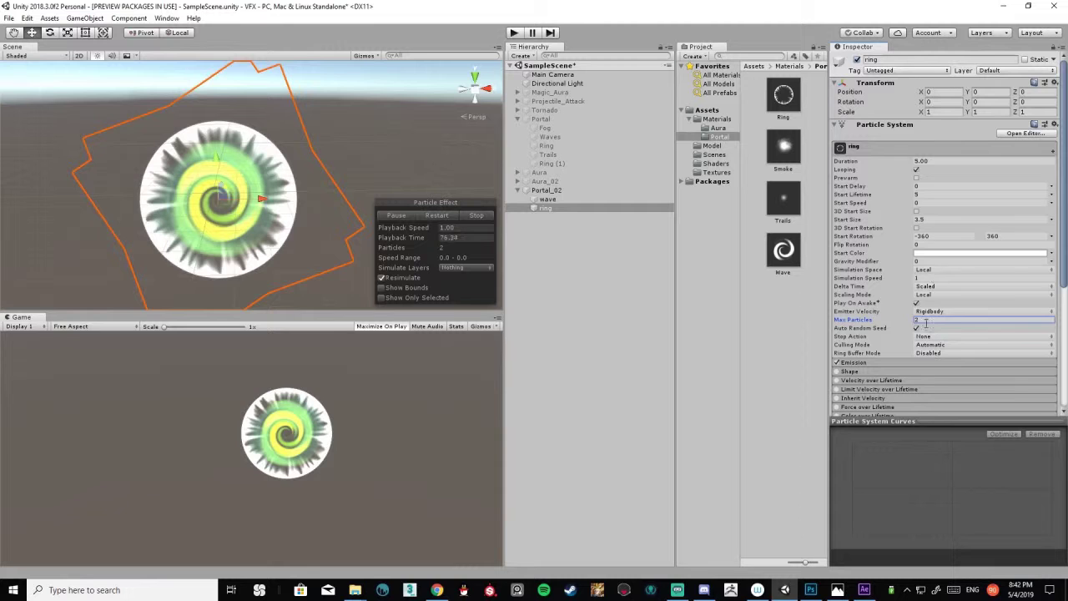
{"action": "type", "text": "500"}
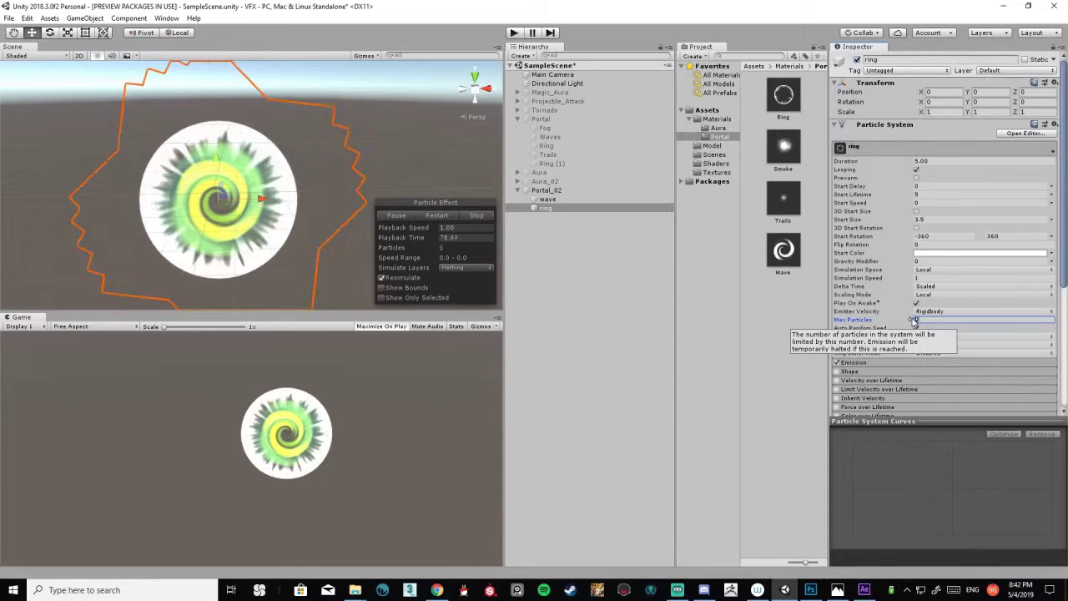
- Lower the alpha of the ring particles' start colour to make them mostly transparent
{"action": "left_click", "coordinate": [932, 253]}
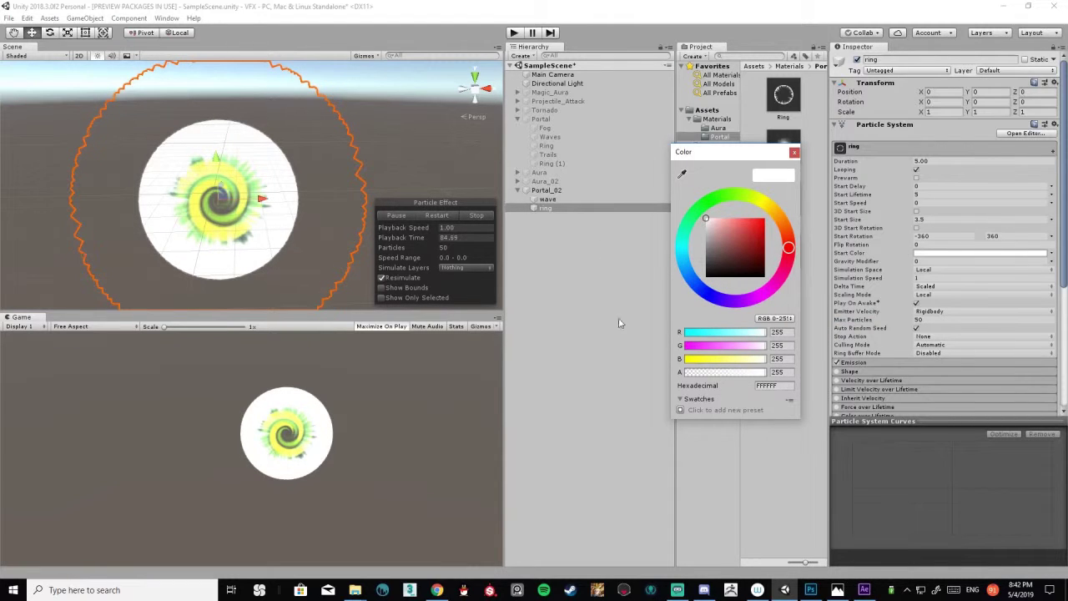
{"action": "left_click_drag", "start_coordinate": [733, 382], "coordinate": [689, 381]}
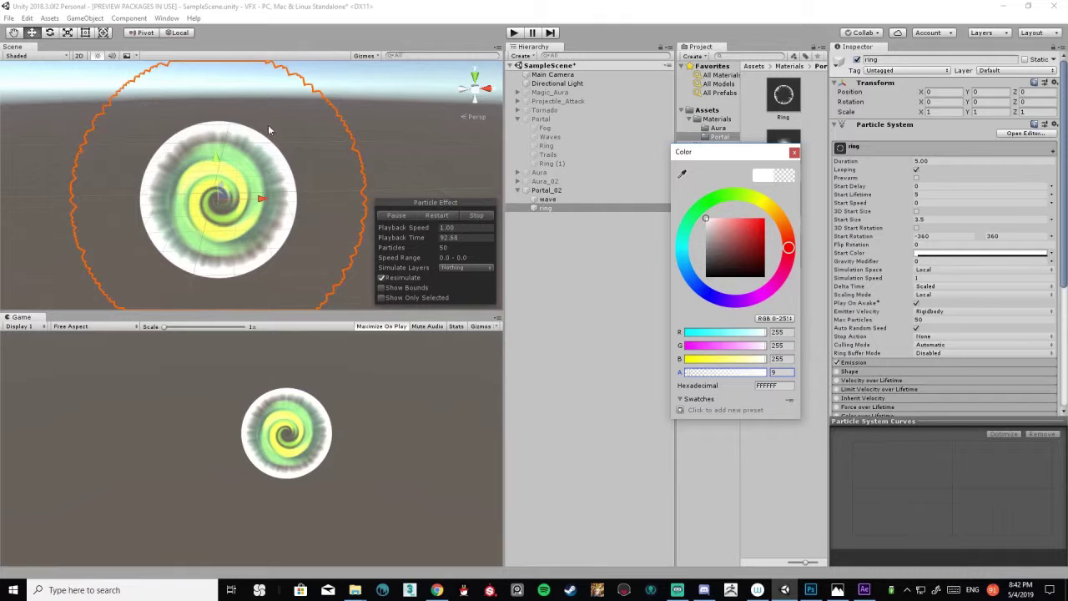
{"action": "left_click", "coordinate": [123, 204]}
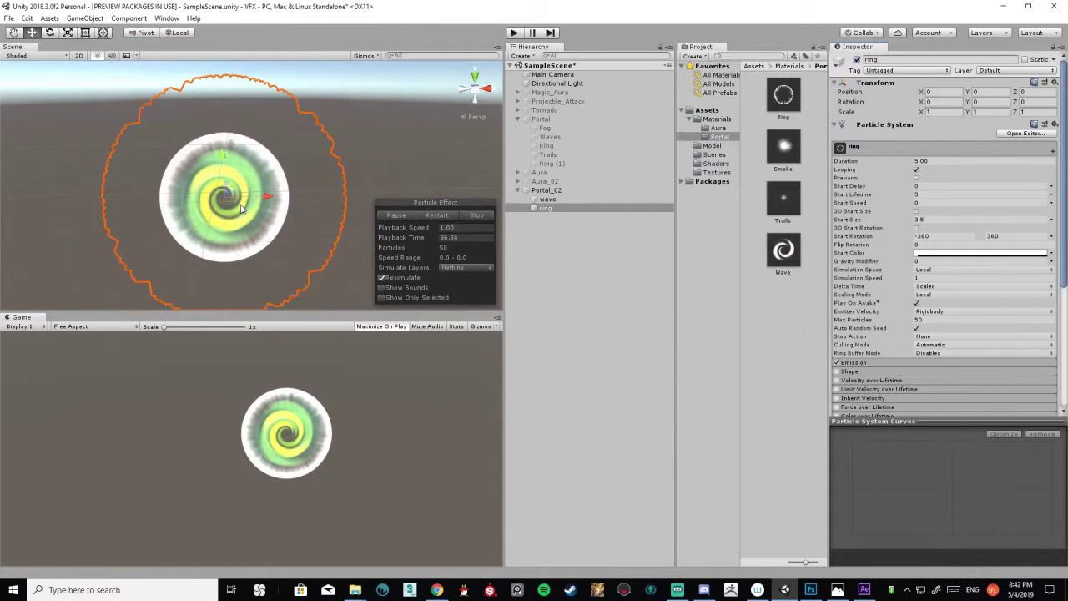
- Change the ring's start colour to teal mint-green 2EE388
{"action": "left_click", "coordinate": [980, 252]}
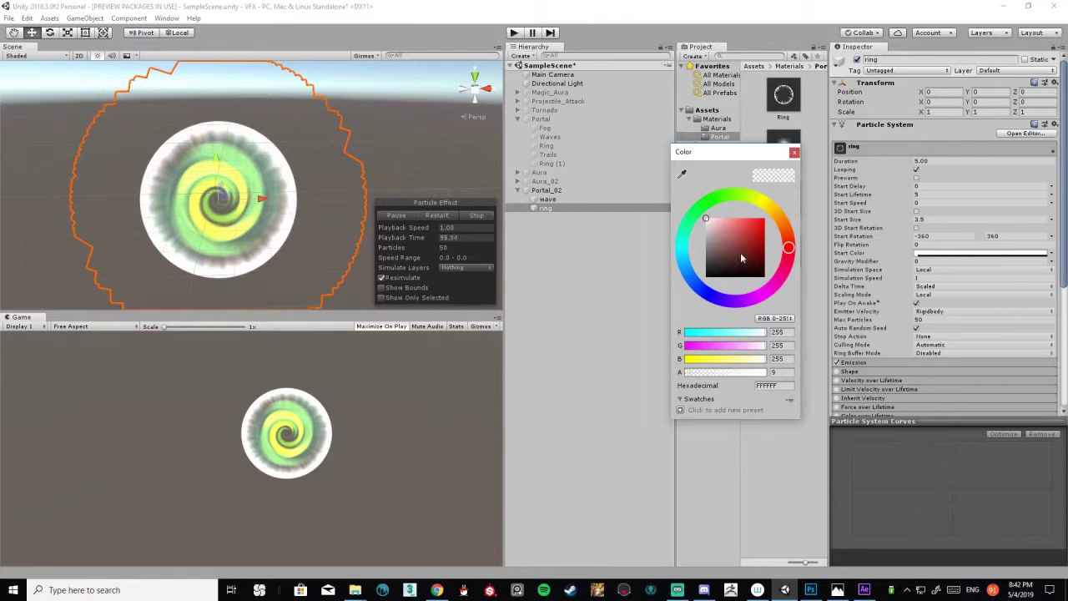
{"action": "left_click", "coordinate": [763, 219]}
{"action": "left_click", "coordinate": [757, 219]}
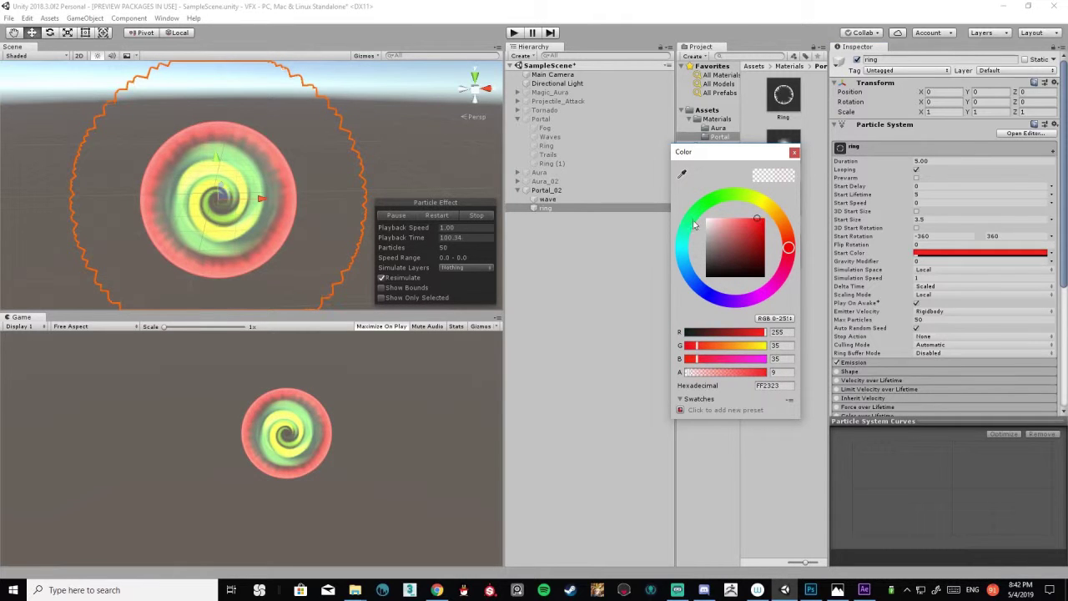
{"action": "left_click", "coordinate": [688, 224]}
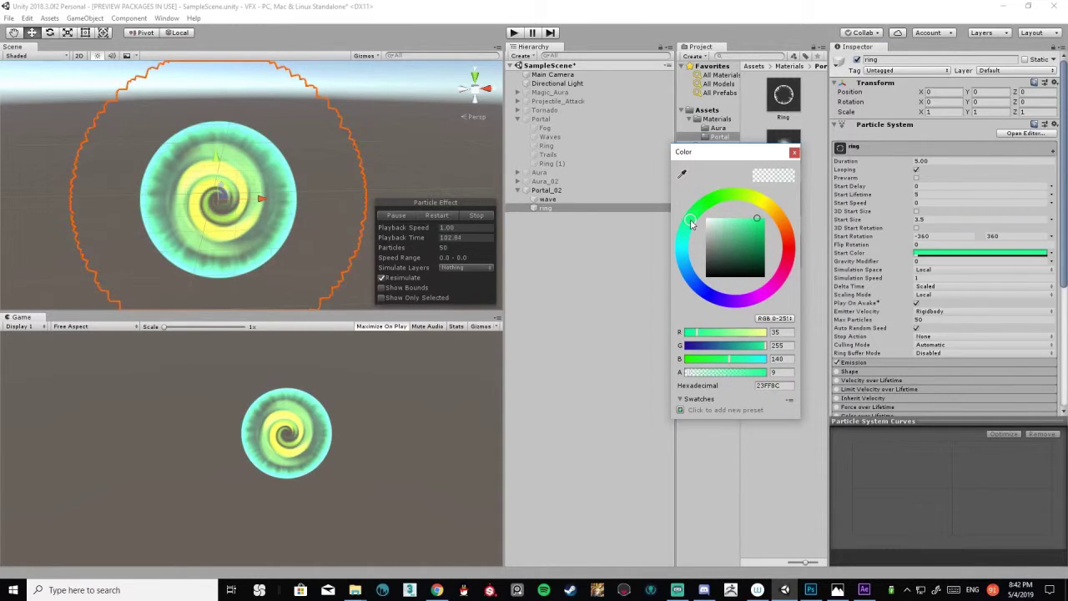
{"action": "left_click_drag", "start_coordinate": [752, 226], "coordinate": [754, 220]}
{"action": "left_click", "coordinate": [794, 153]}
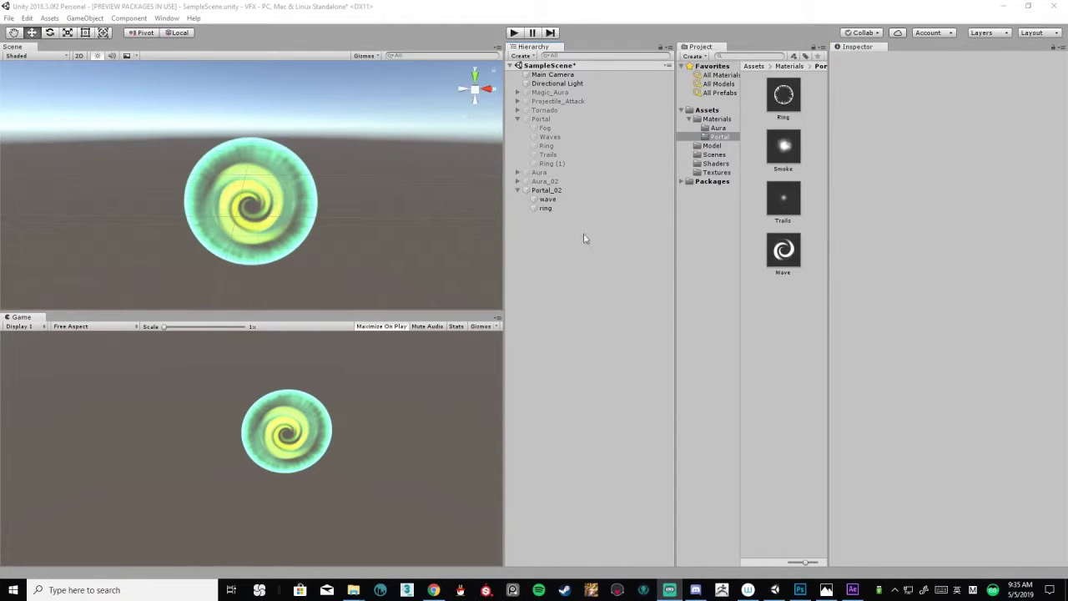
- Create a new Particle System from the Hierarchy's Effects menu
{"action": "right_click", "coordinate": [552, 219]}
{"action": "mouse_move", "coordinate": [603, 310]}
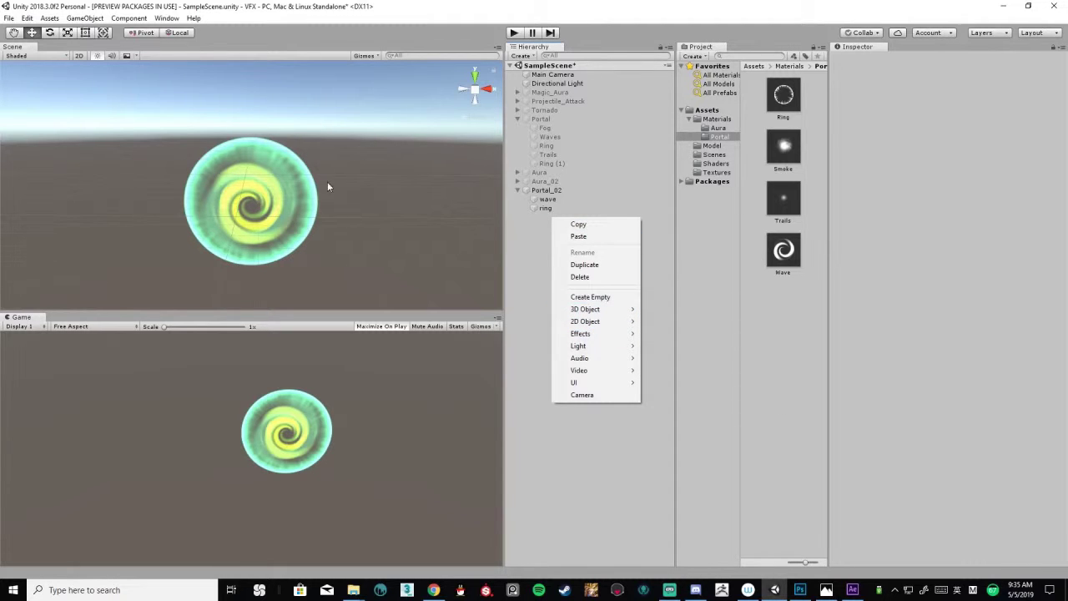
{"action": "mouse_move", "coordinate": [580, 333]}
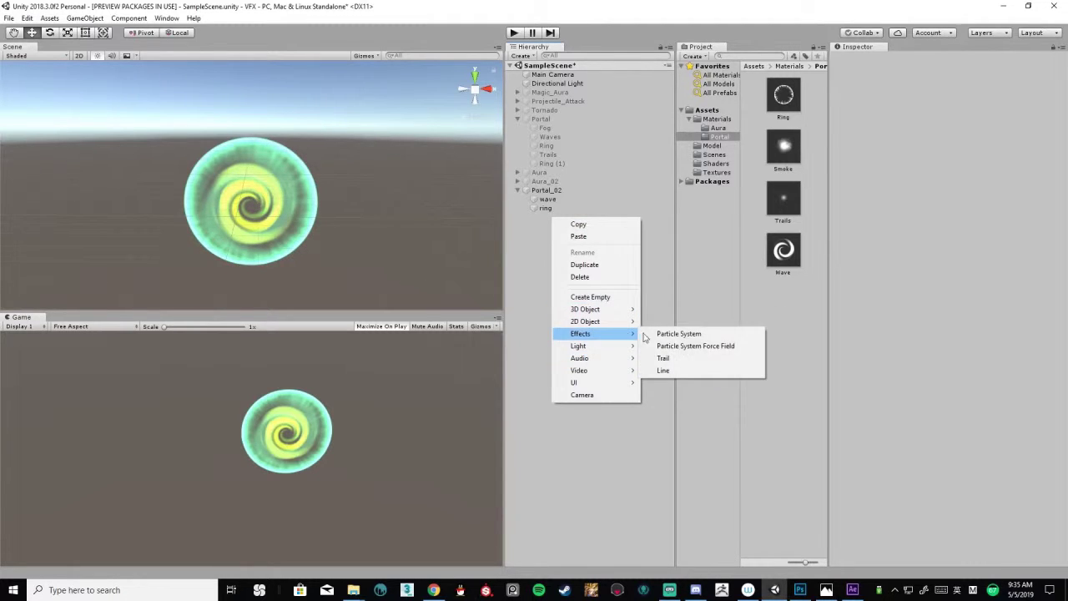
{"action": "left_click", "coordinate": [679, 333]}
- Rename it 'Trails', parent it under Portal_02, and apply the Trails material
{"action": "right_click", "coordinate": [560, 219]}
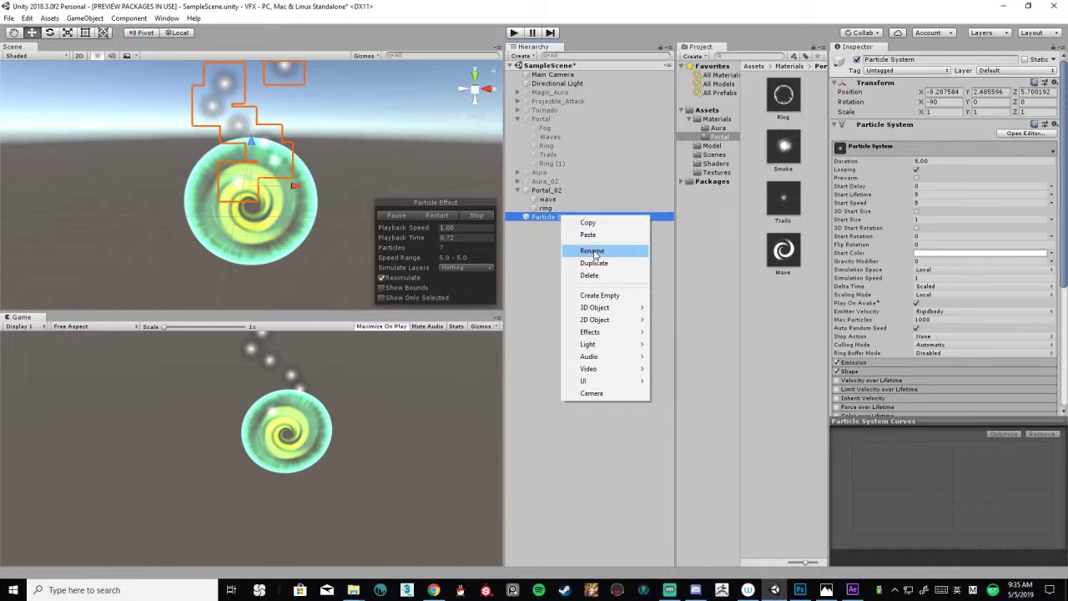
{"action": "left_click", "coordinate": [584, 250]}
{"action": "type", "text": "T"}
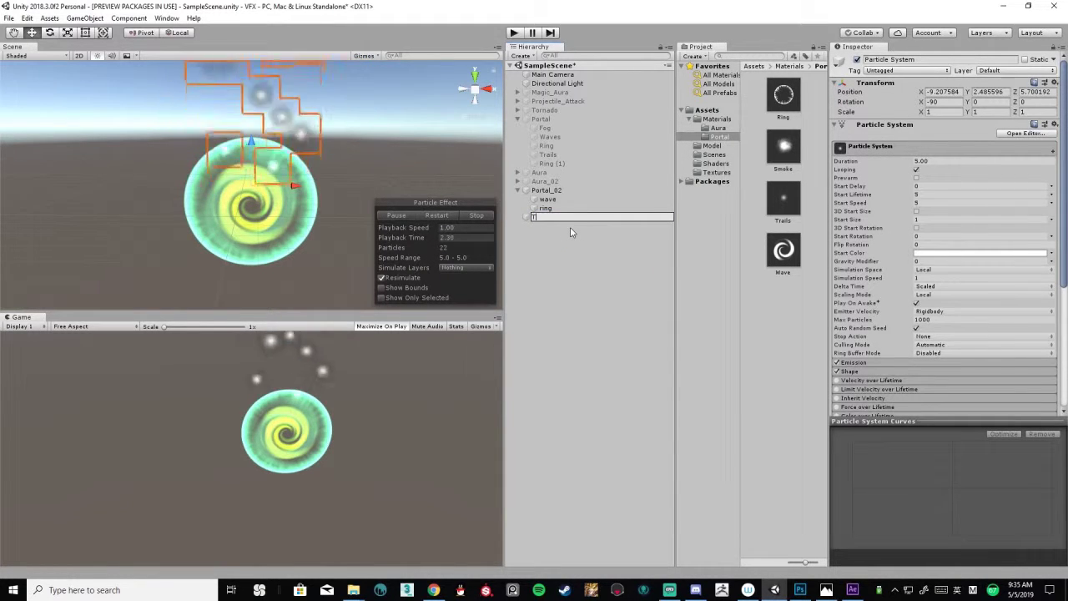
{"action": "type", "text": "rails"}
{"action": "key", "text": "Return"}
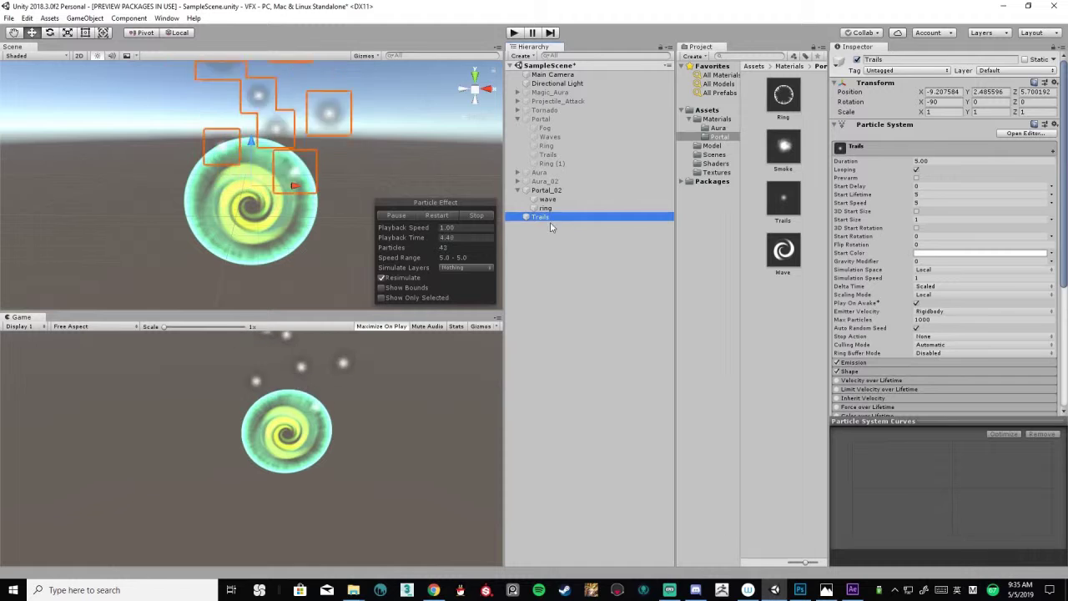
{"action": "left_click_drag", "start_coordinate": [558, 217], "coordinate": [546, 191]}
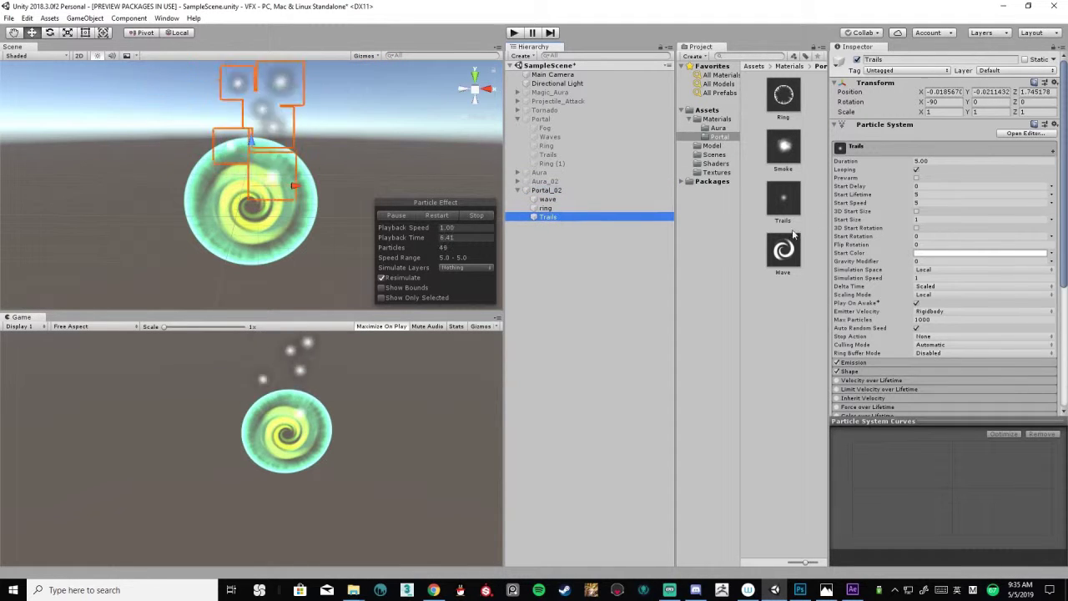
{"action": "left_click_drag", "start_coordinate": [787, 206], "coordinate": [561, 219]}
- Reset the Trails Transform Position X, Y, Z and Rotation X to 0
{"action": "left_click", "coordinate": [944, 92]}
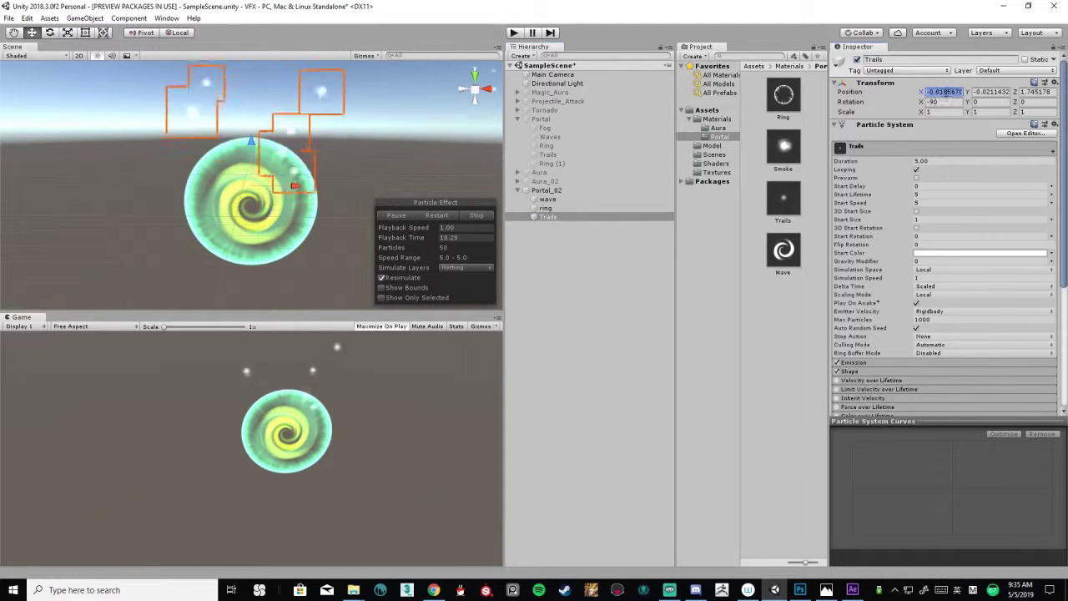
{"action": "type", "text": "0"}
{"action": "key", "text": "Tab"}
{"action": "type", "text": "0"}
{"action": "key", "text": "Tab"}
{"action": "type", "text": "0"}
{"action": "key", "text": "Tab"}
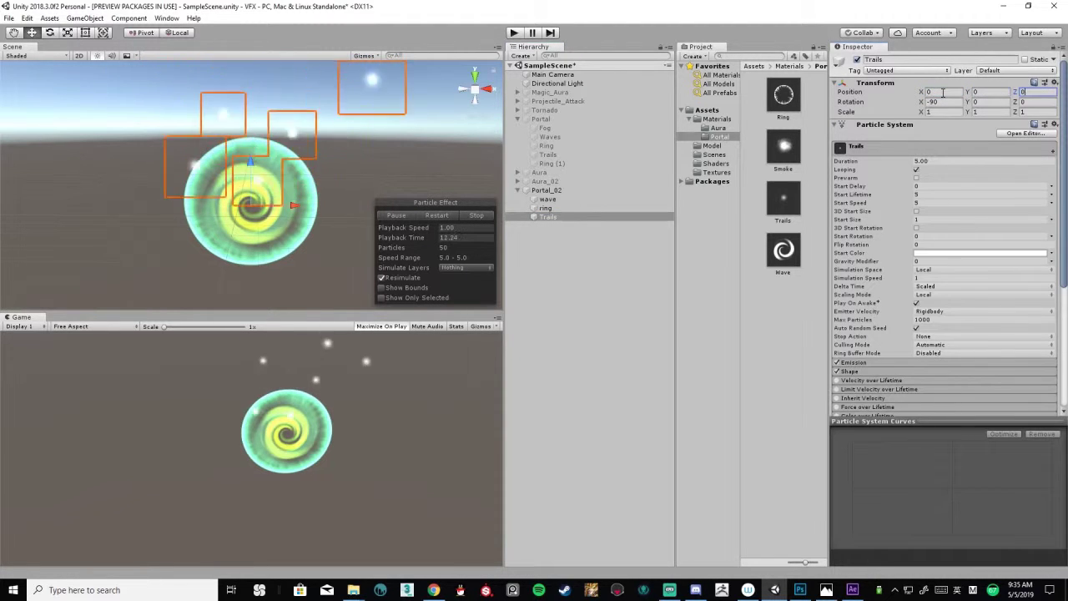
{"action": "type", "text": "0"}
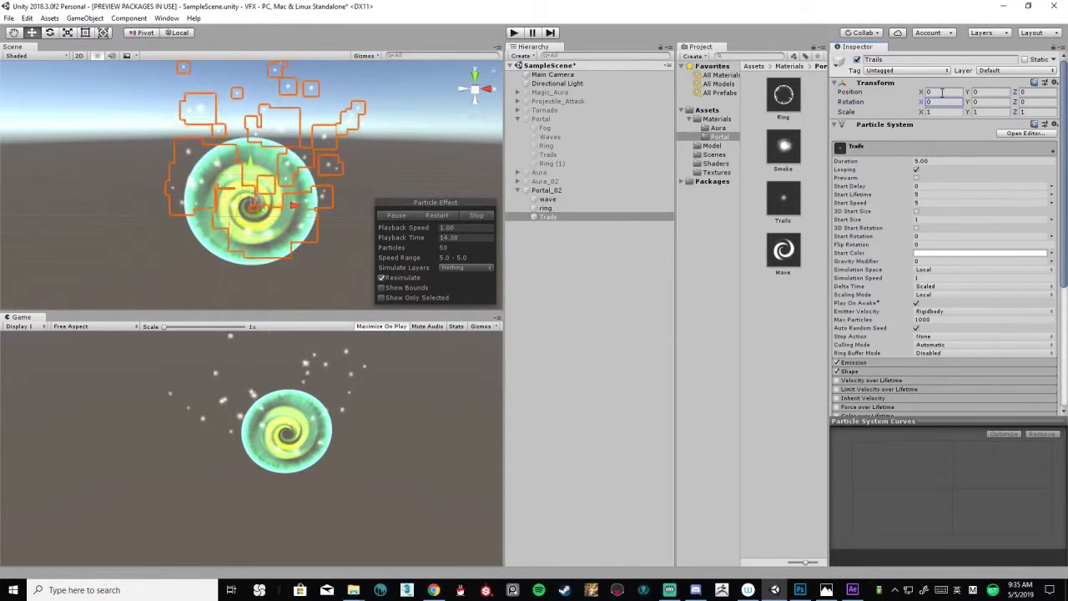
{"action": "left_click_drag", "start_coordinate": [275, 192], "coordinate": [274, 151], "text": "alt"}
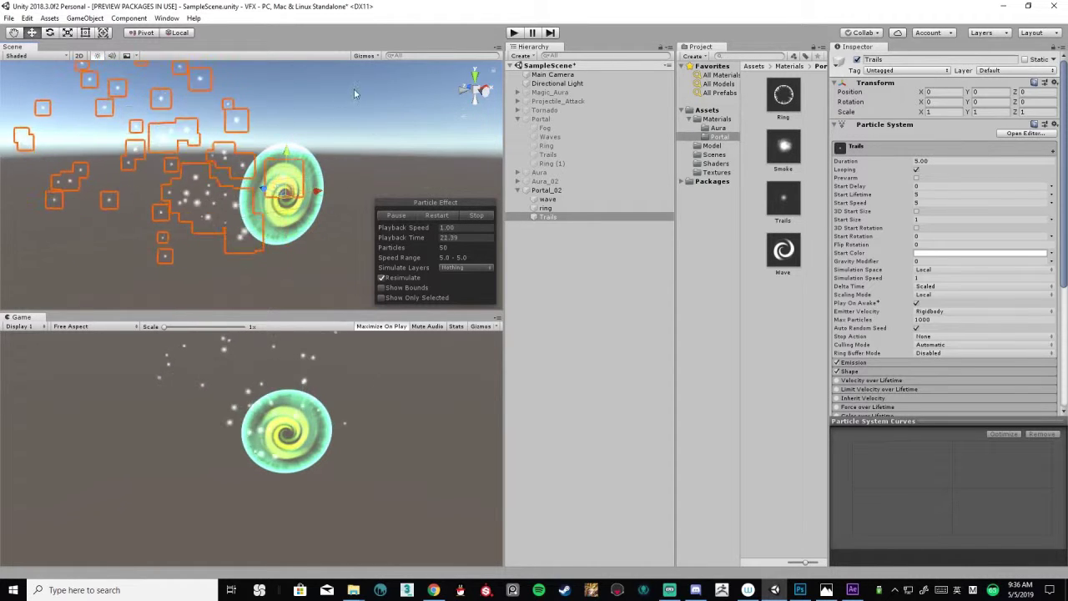
- Switch the Trails emitter shape from Cone to Circle (radius 1, 360° arc)
{"action": "key", "text": "f"}
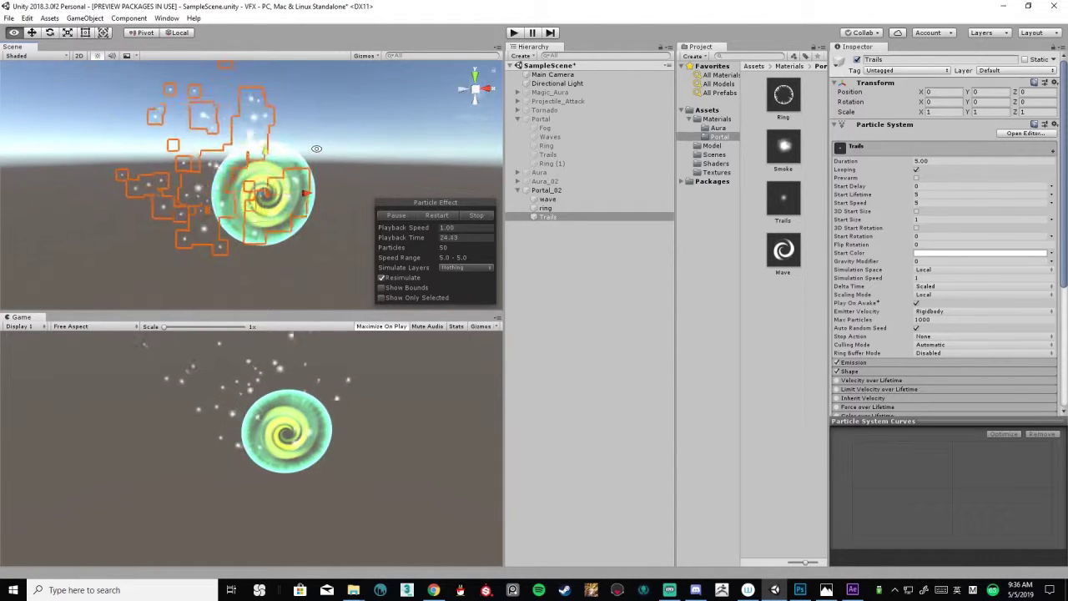
{"action": "scroll", "coordinate": [929, 292], "scroll_direction": "down", "scroll_amount": 4}
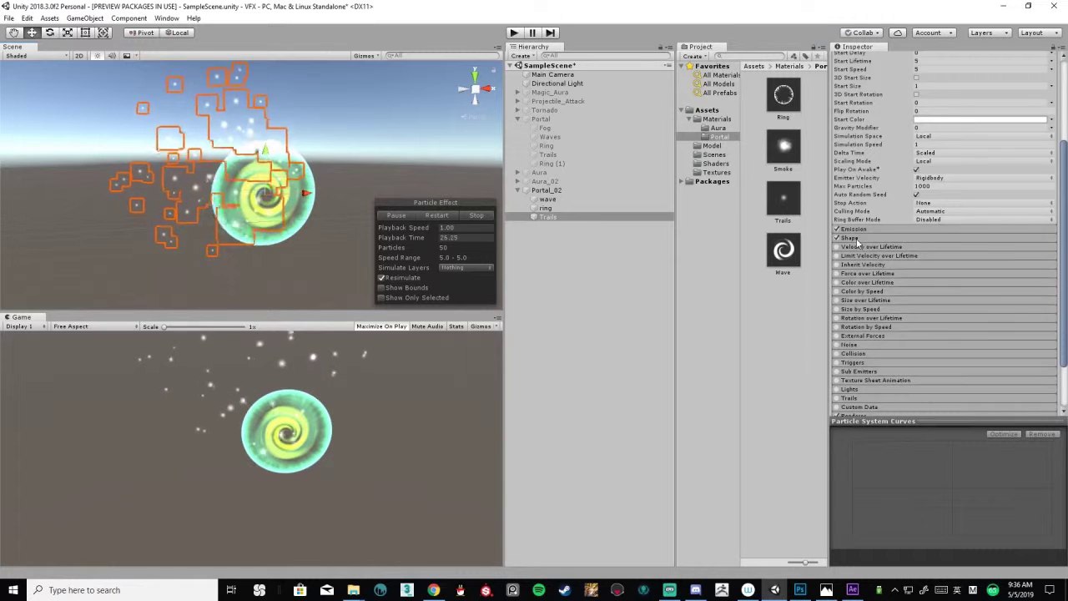
{"action": "left_click", "coordinate": [927, 238]}
{"action": "left_click", "coordinate": [926, 250]}
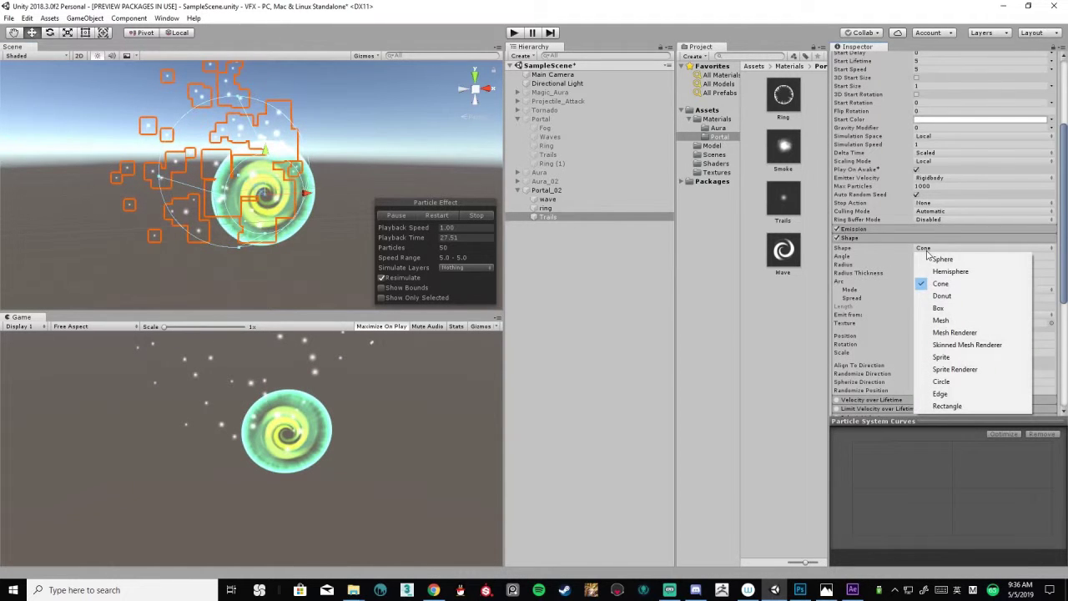
{"action": "left_click_drag", "start_coordinate": [303, 127], "coordinate": [375, 132], "text": "alt"}
{"action": "left_click", "coordinate": [933, 251]}
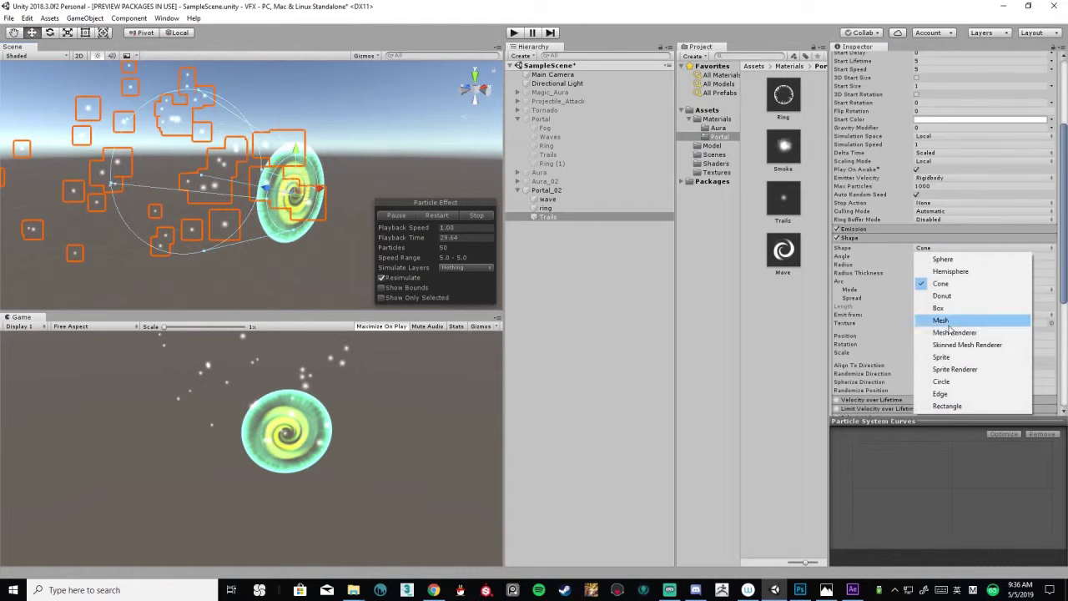
{"action": "left_click", "coordinate": [934, 386]}
{"action": "left_click_drag", "start_coordinate": [348, 167], "coordinate": [530, 123], "text": "alt"}
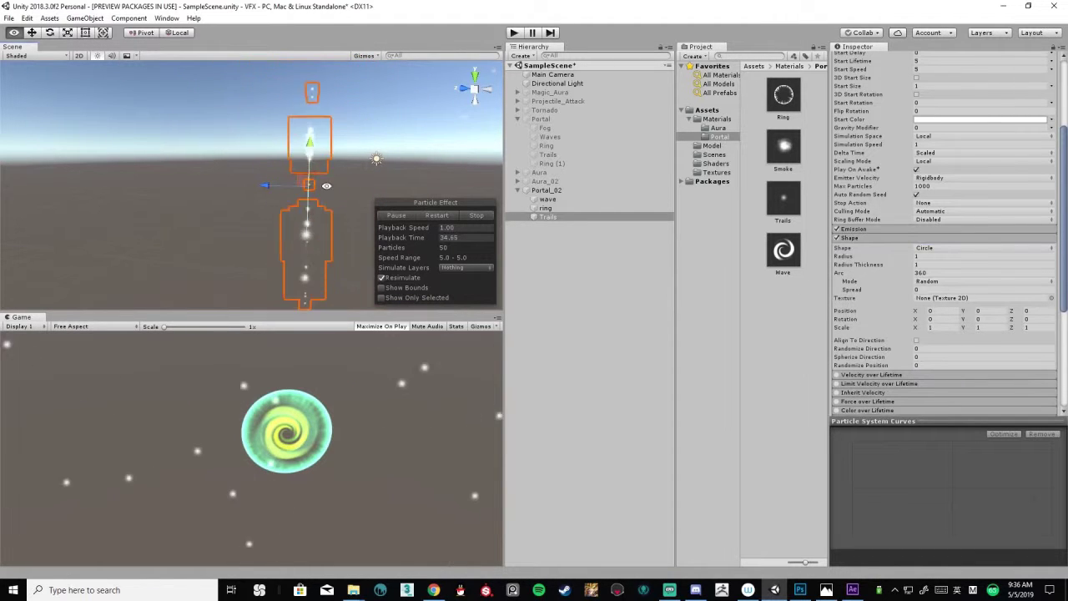
{"action": "left_click_drag", "start_coordinate": [427, 136], "coordinate": [342, 162], "text": "alt"}
{"action": "scroll", "coordinate": [942, 200], "scroll_direction": "up", "scroll_amount": 5}
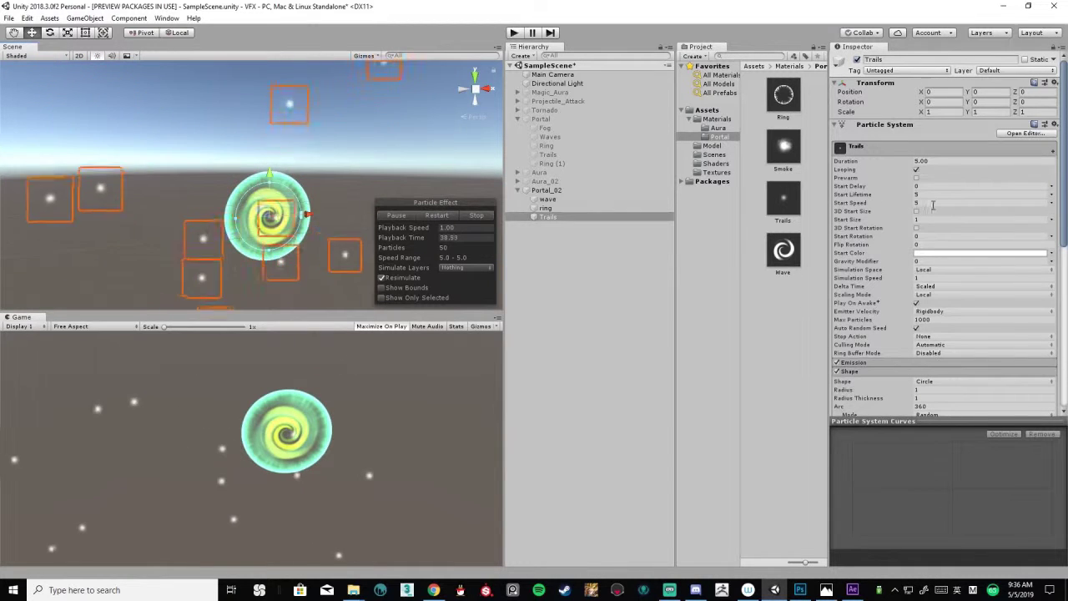
- Set the Trails Start Speed to 0
{"action": "left_click", "coordinate": [935, 203]}
{"action": "type", "text": "0"}
{"action": "scroll", "coordinate": [307, 219], "scroll_direction": "up", "scroll_amount": 2}
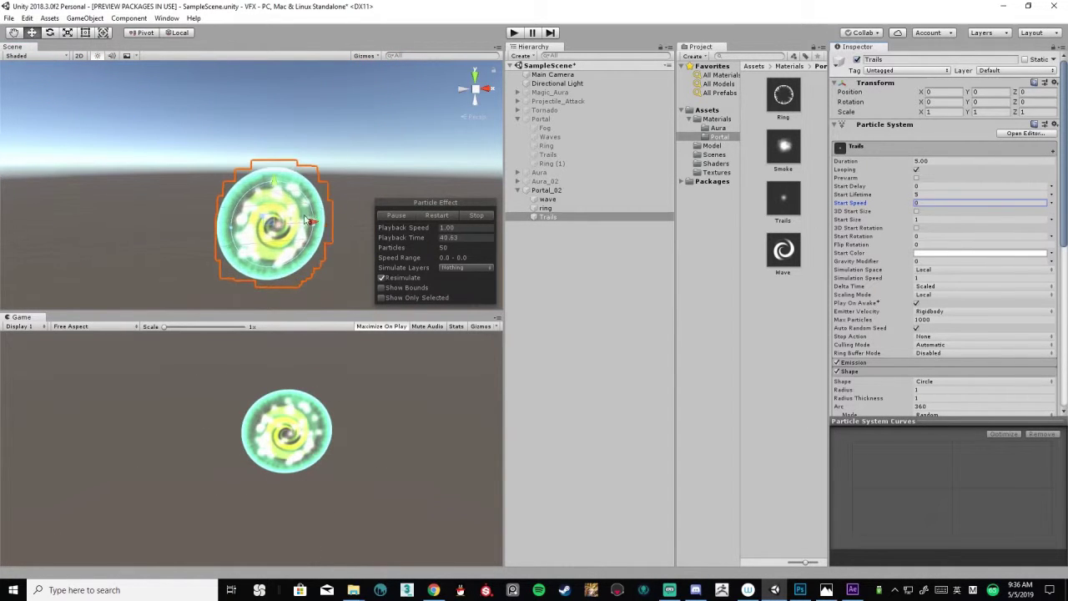
{"action": "left_click_drag", "start_coordinate": [353, 176], "coordinate": [311, 146], "text": "alt"}
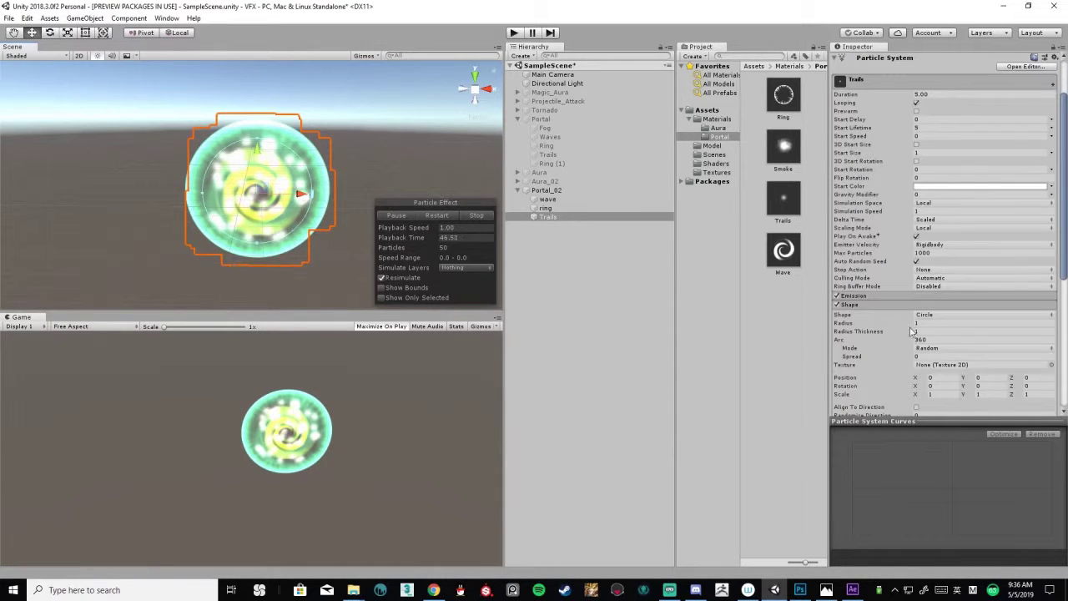
{"action": "scroll", "coordinate": [907, 324], "scroll_direction": "down", "scroll_amount": 3}
- Set the circle Radius to 1.21 and Radius Thickness to 0 so particles sit on the rim
{"action": "mouse_move", "coordinate": [907, 325]}
{"action": "left_mouse_down"}
{"action": "mouse_move", "coordinate": [920, 325]}
{"action": "mouse_move", "coordinate": [907, 325]}
{"action": "left_mouse_up"}
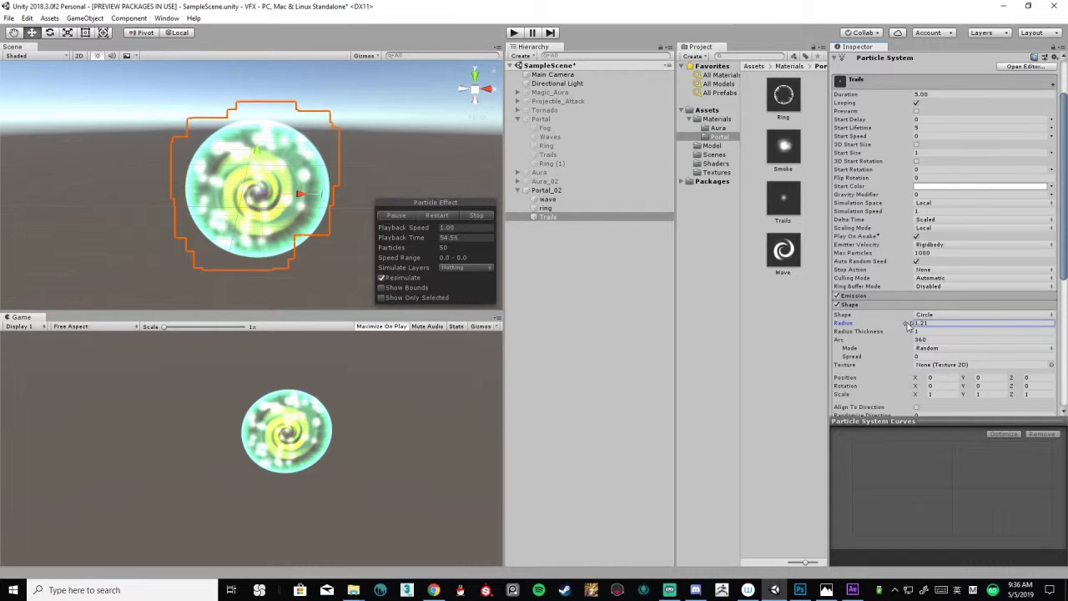
{"action": "left_click_drag", "start_coordinate": [387, 178], "coordinate": [422, 178], "text": "alt"}
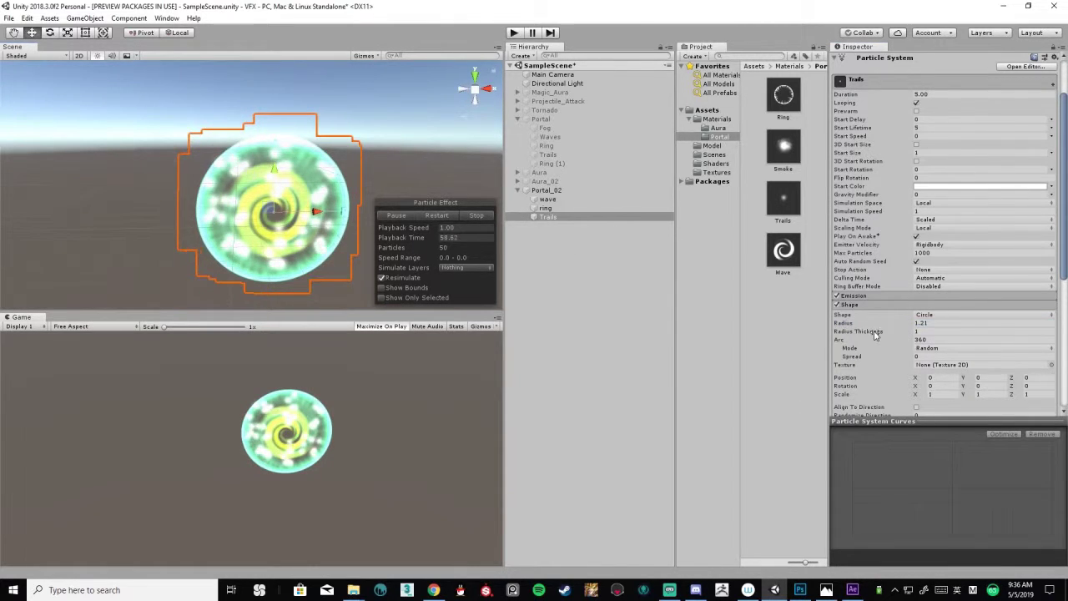
{"action": "left_click_drag", "start_coordinate": [906, 334], "coordinate": [881, 334]}
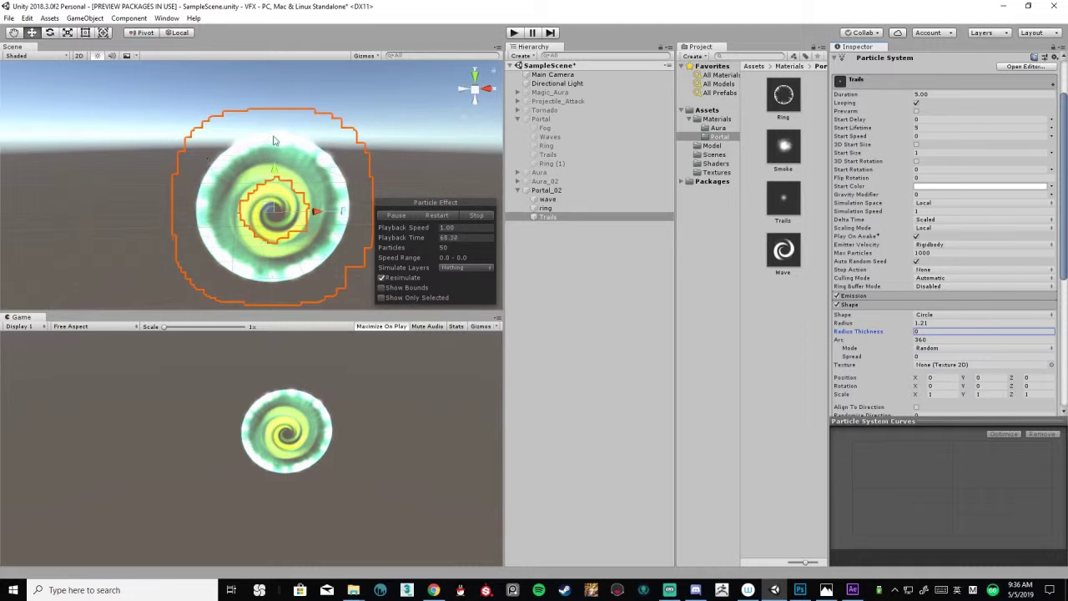
{"action": "type", "text": "1"}
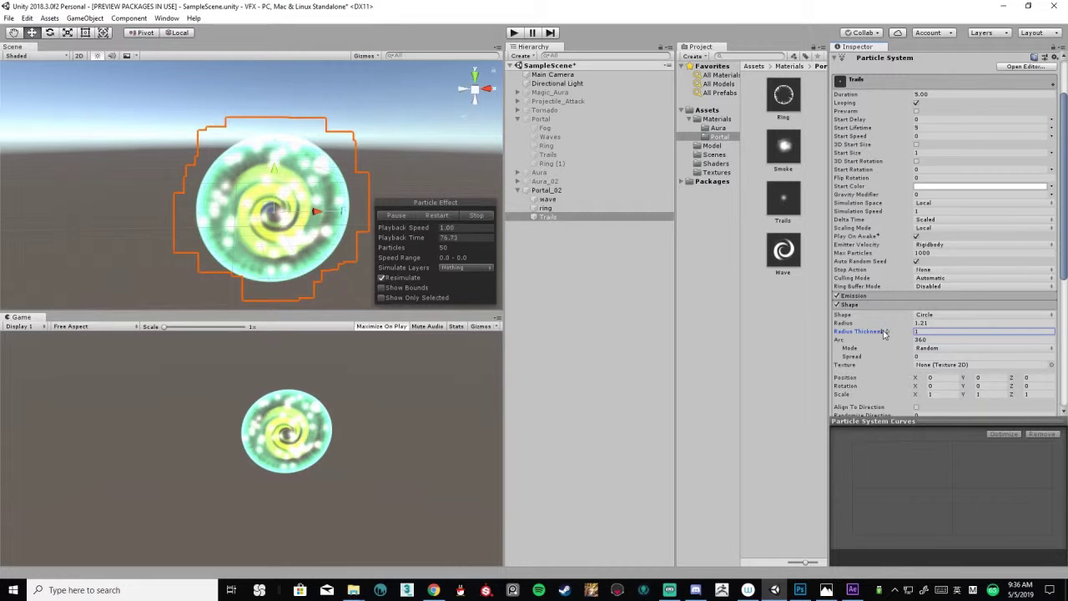
{"action": "key", "text": "BackSpace"}
{"action": "type", "text": "0"}
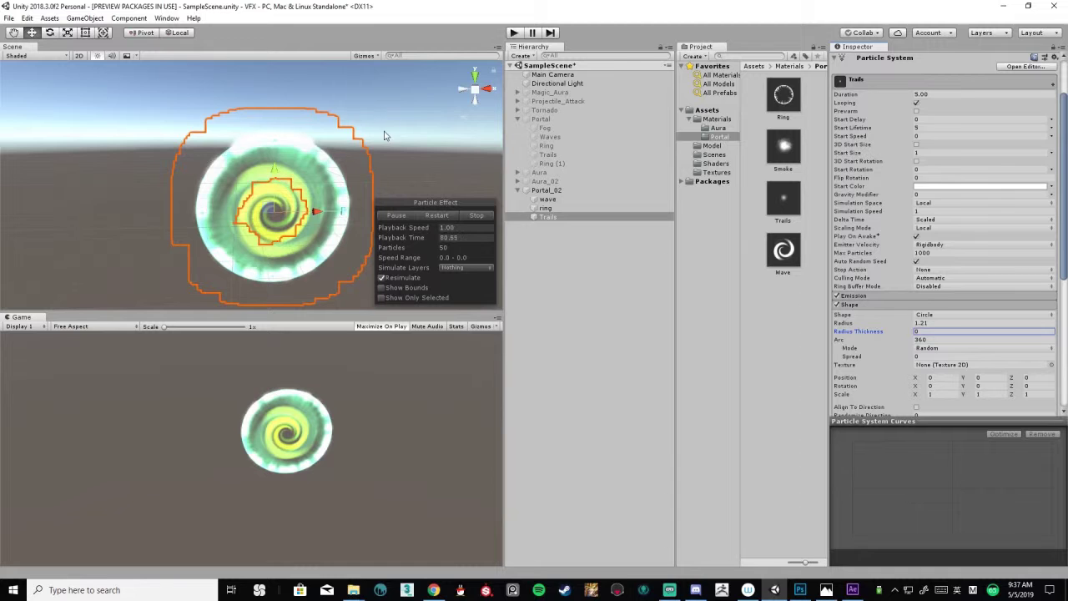
{"action": "key", "text": "Return"}
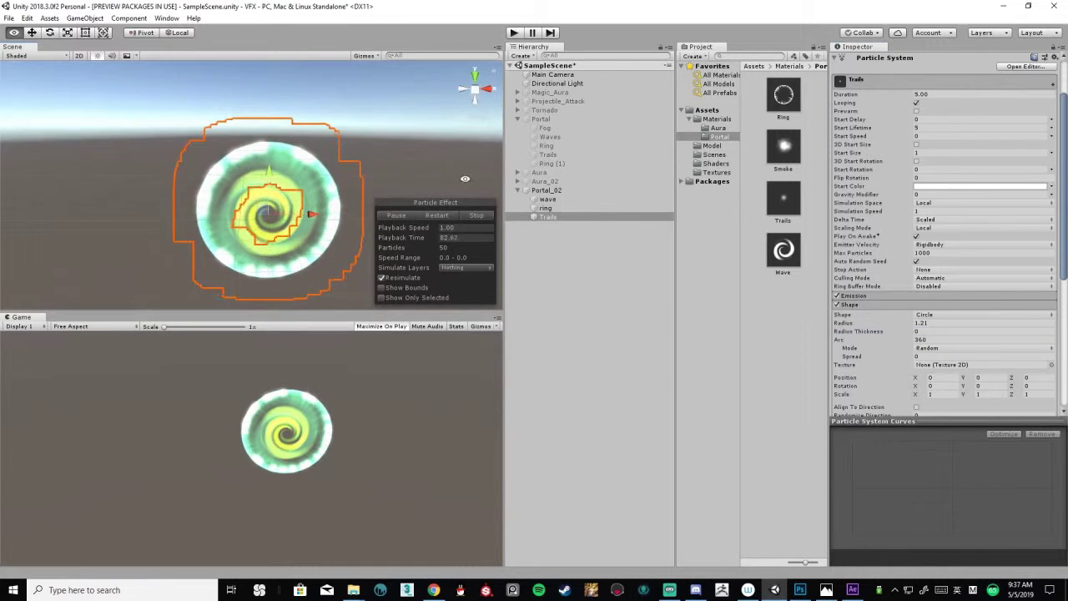
- Set the Trails Start Size to 0.4
{"action": "left_click", "coordinate": [921, 153]}
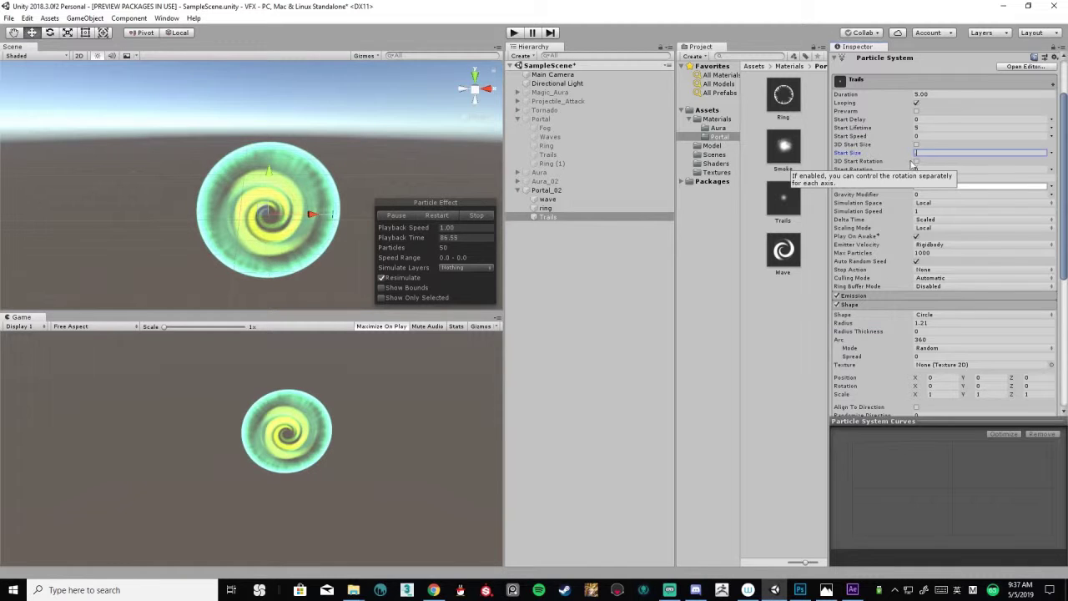
{"action": "type", "text": "0."}
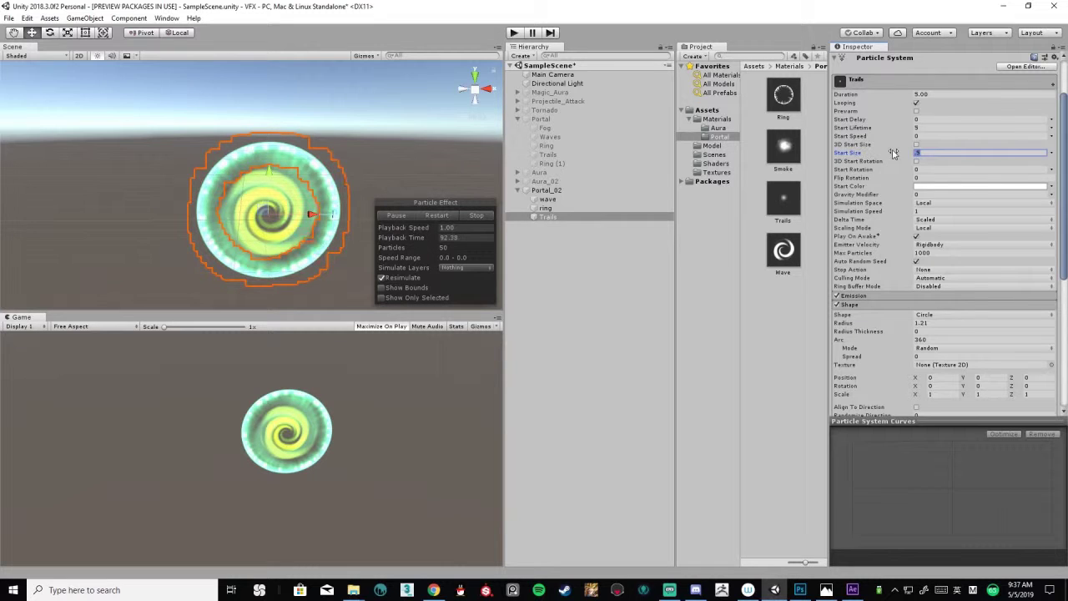
{"action": "type", "text": "4"}
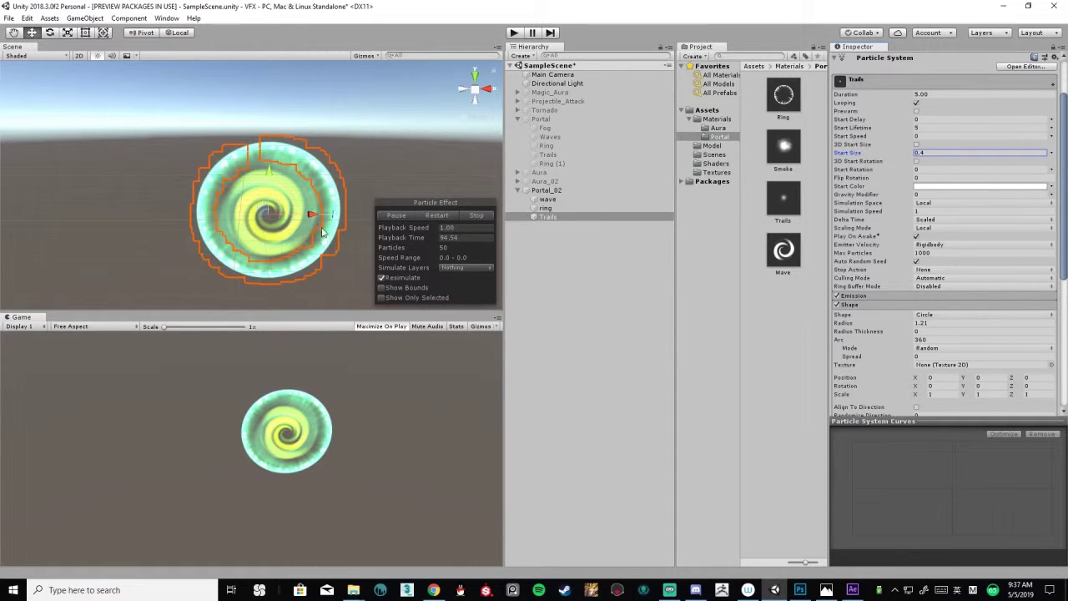
- Raise the Emission Rate over Time from 10 to 50
{"action": "left_click", "coordinate": [913, 297]}
{"action": "left_click", "coordinate": [942, 307]}
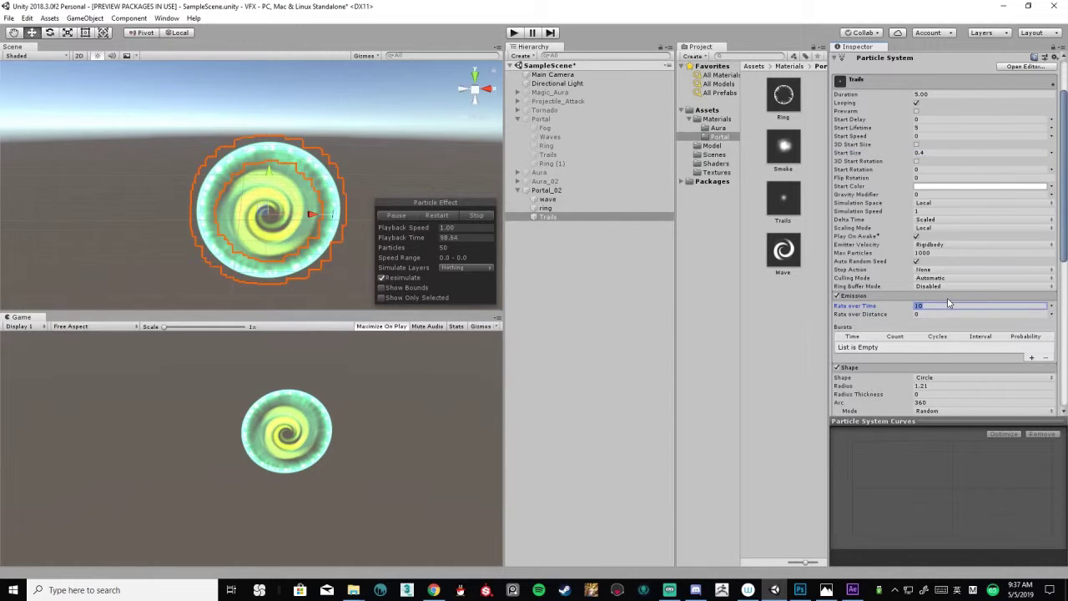
{"action": "type", "text": "50"}
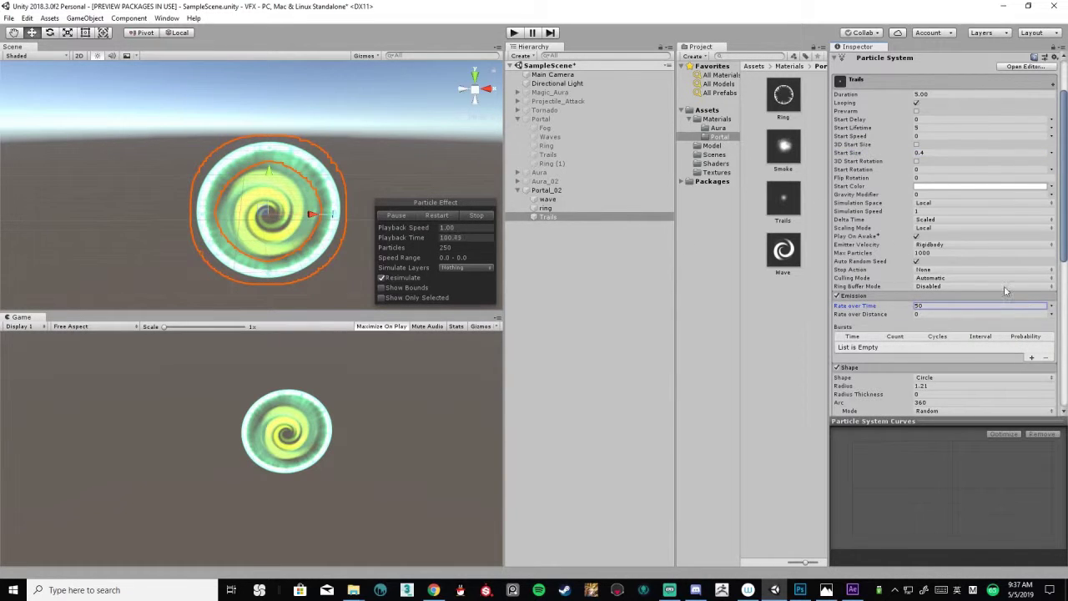
{"action": "scroll", "coordinate": [1004, 286], "scroll_direction": "down", "scroll_amount": 8}
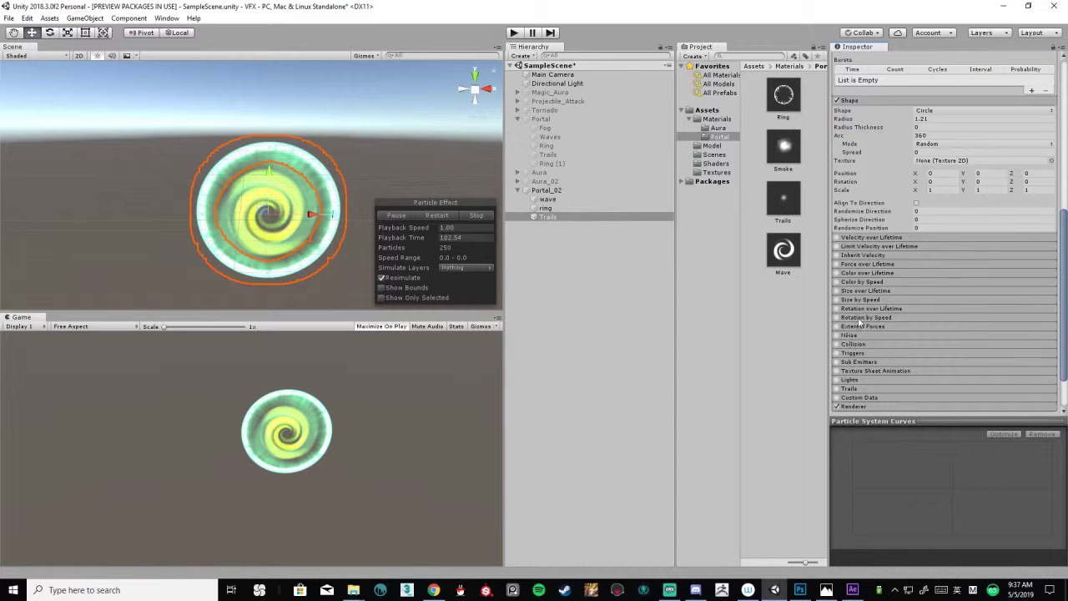
{"action": "scroll", "coordinate": [900, 296], "scroll_direction": "up", "scroll_amount": 8}
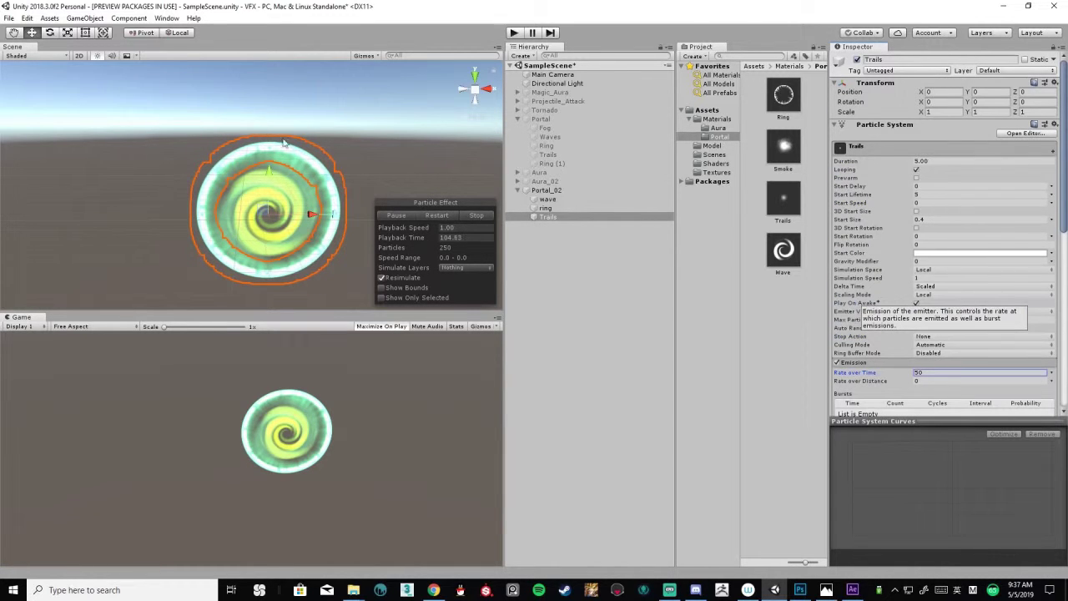
- Set the Trails Start Speed to -0.3 so particles drift inward
{"action": "left_click", "coordinate": [918, 203]}
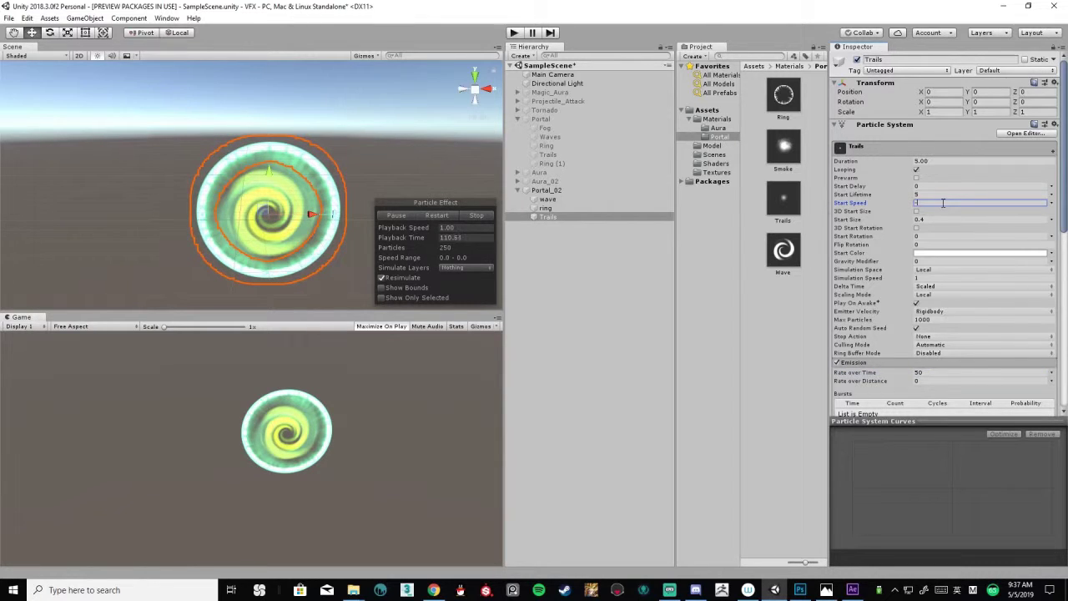
{"action": "type", "text": "-.1"}
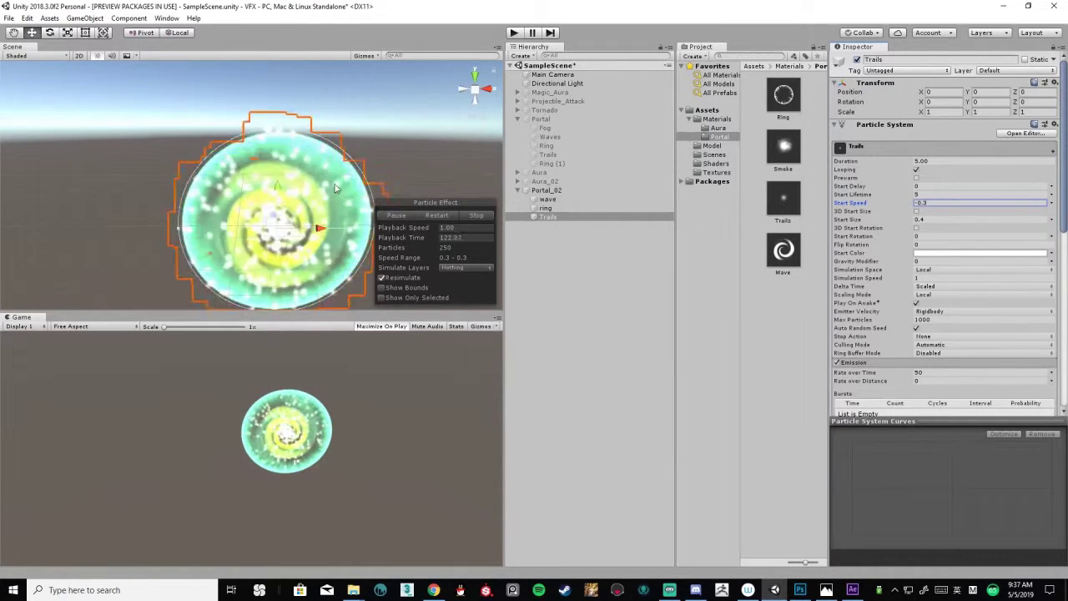
{"action": "left_click_drag", "start_coordinate": [334, 189], "coordinate": [352, 155], "text": "alt"}
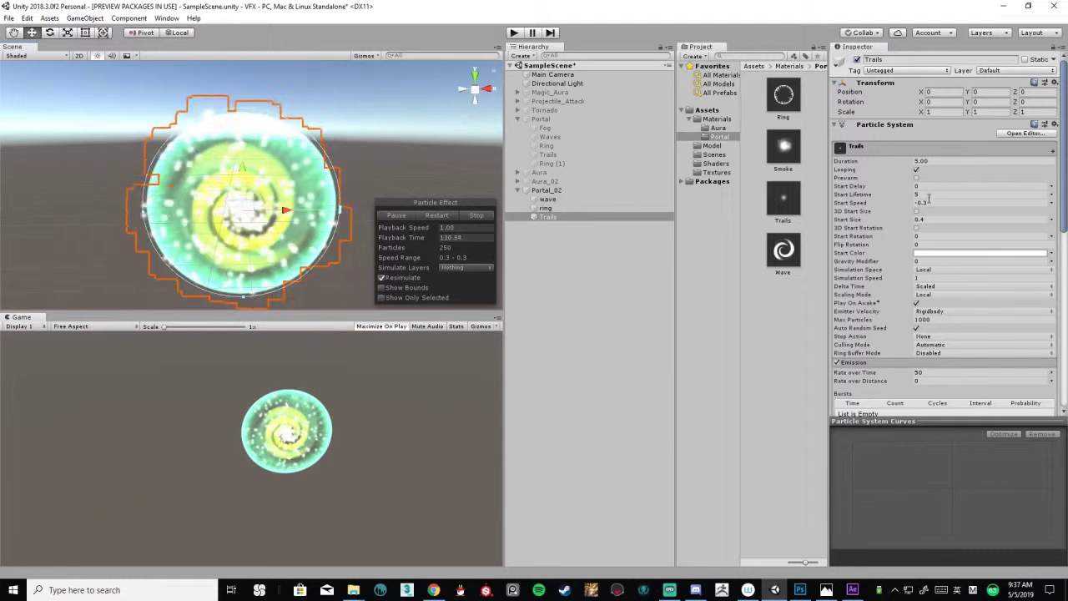
- Shorten the Trails Start Lifetime from 5 to 1.5
{"action": "left_click", "coordinate": [930, 194]}
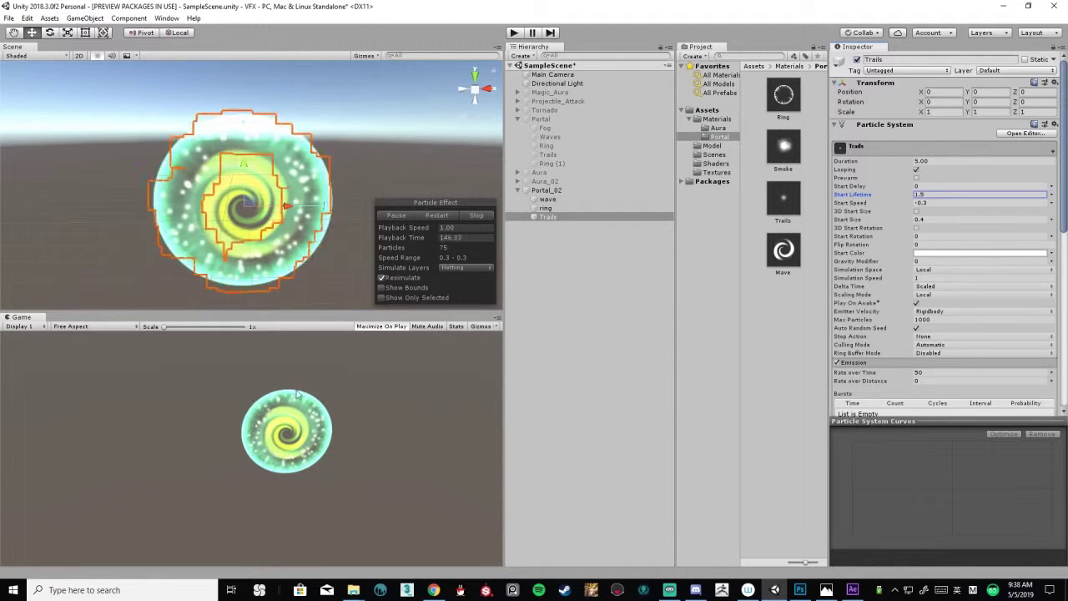
{"action": "scroll", "coordinate": [912, 280], "scroll_direction": "down", "scroll_amount": 2}
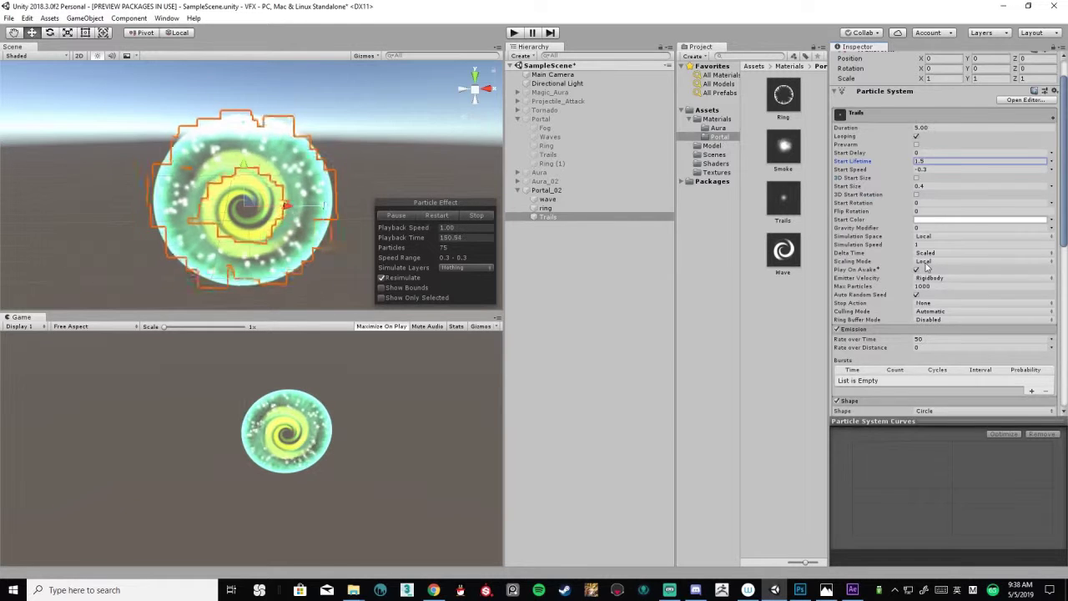
{"action": "scroll", "coordinate": [926, 266], "scroll_direction": "down", "scroll_amount": 4}
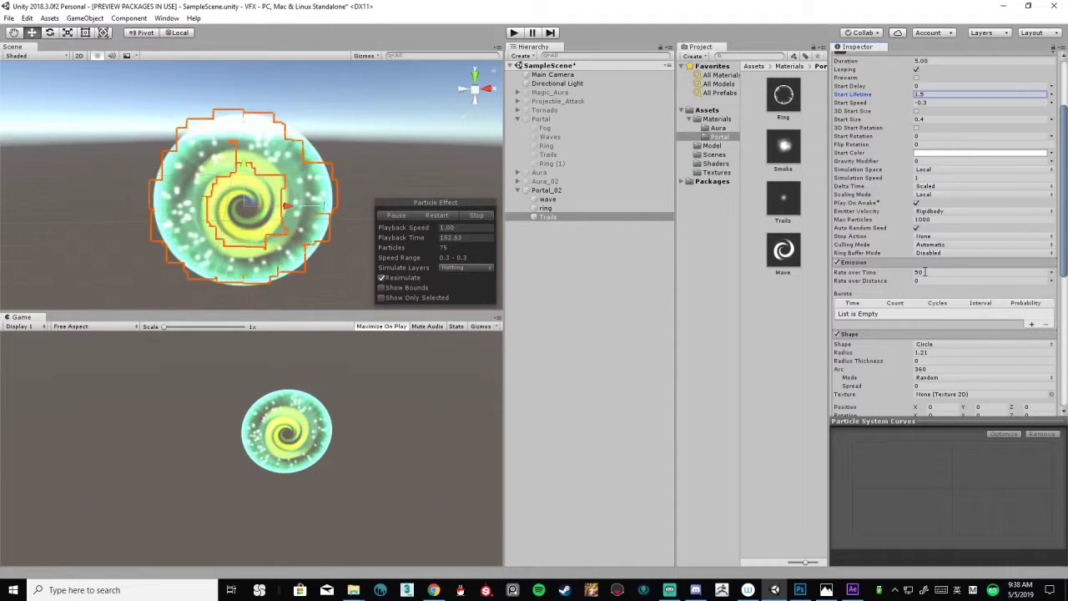
{"action": "scroll", "coordinate": [925, 270], "scroll_direction": "down", "scroll_amount": 6}
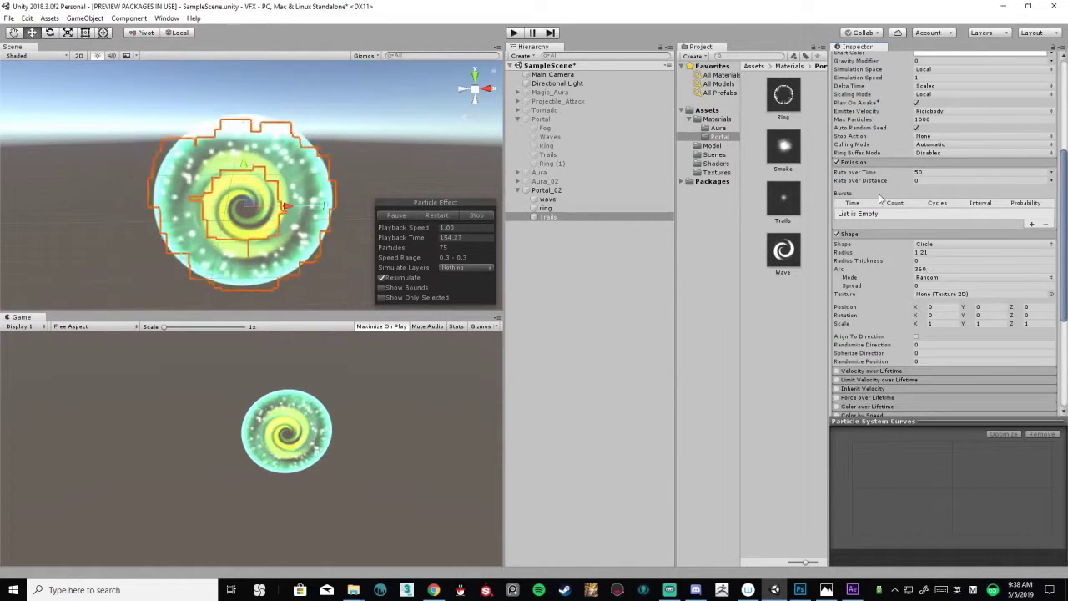
{"action": "scroll", "coordinate": [893, 290], "scroll_direction": "up", "scroll_amount": 2}
{"action": "scroll", "coordinate": [887, 296], "scroll_direction": "up", "scroll_amount": 6}
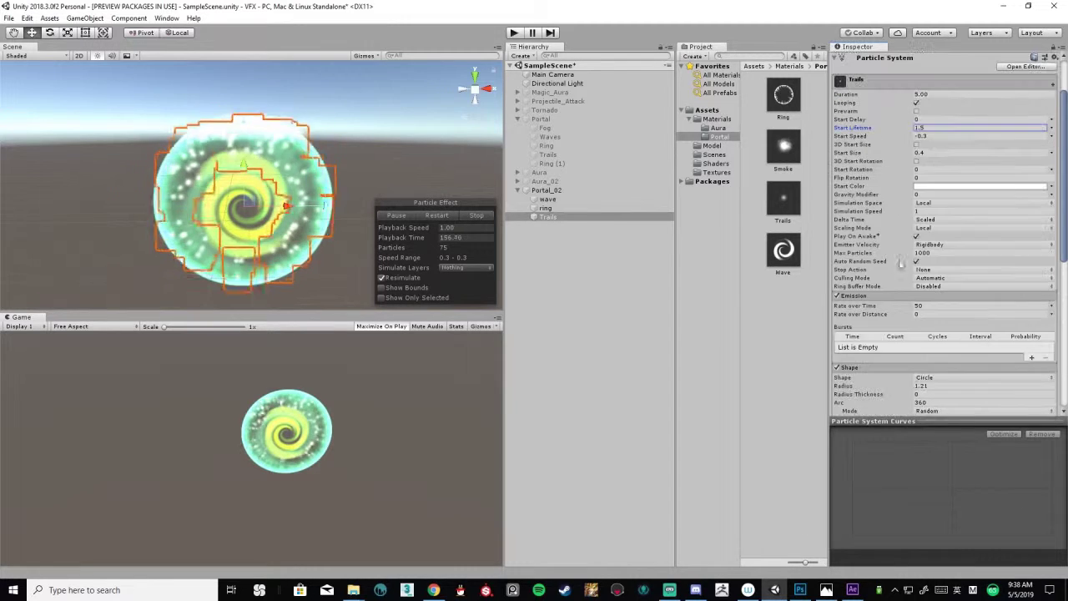
{"action": "left_click", "coordinate": [928, 128]}
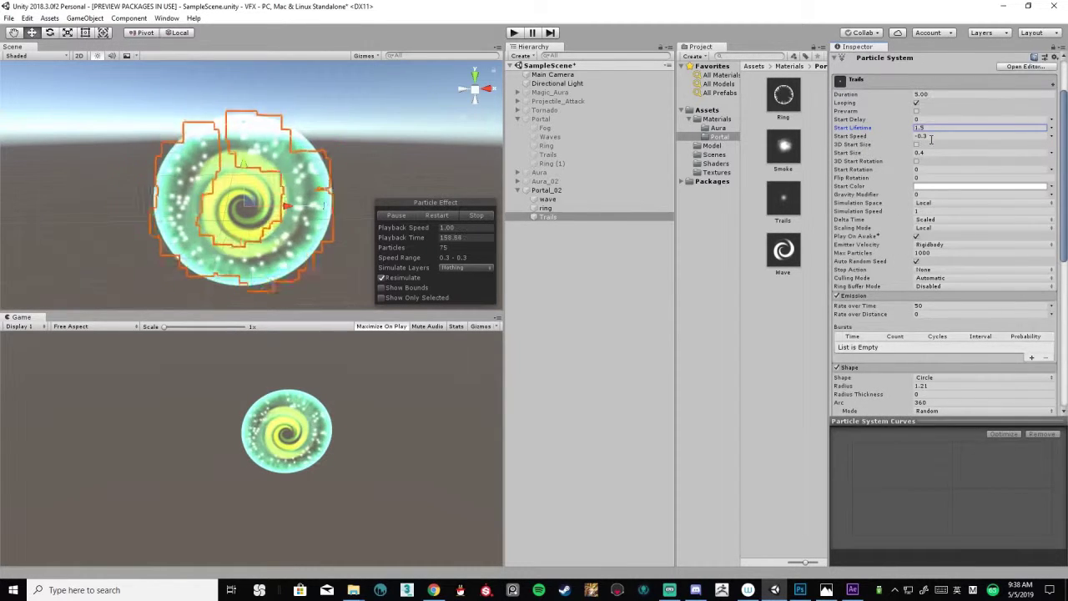
{"action": "scroll", "coordinate": [857, 343], "scroll_direction": "down", "scroll_amount": 10}
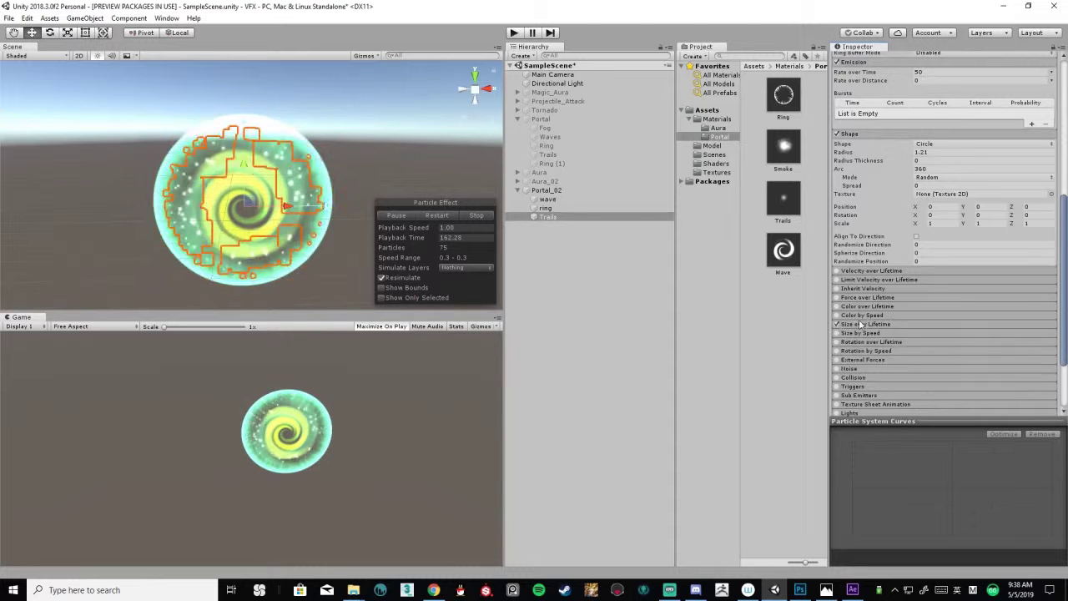
- Enable Size over Lifetime with a falling curve so particles shrink
{"action": "left_click", "coordinate": [858, 324]}
{"action": "left_click", "coordinate": [937, 343]}
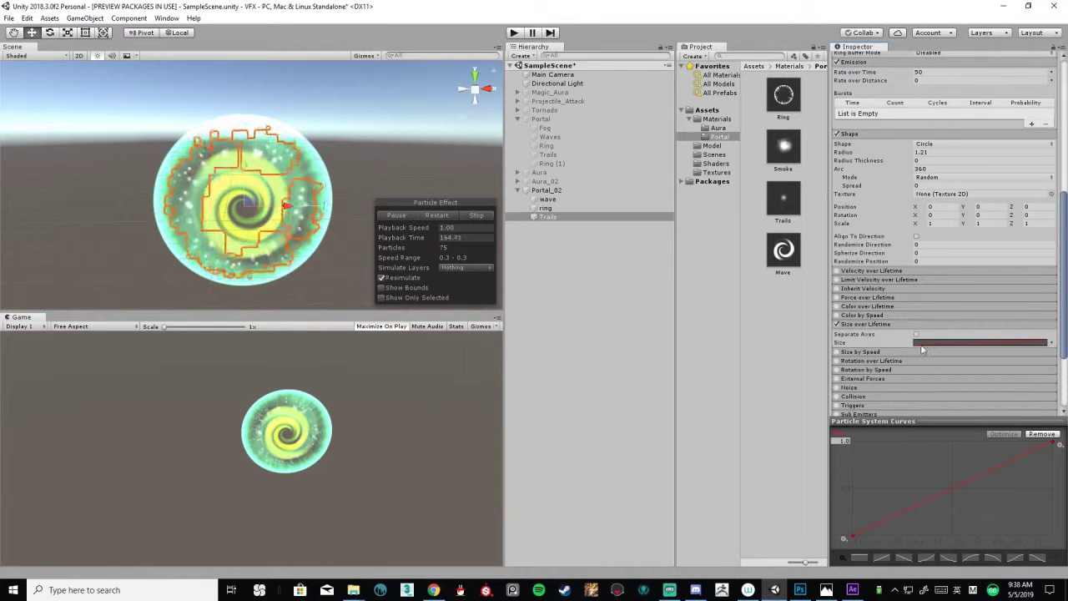
{"action": "left_click", "coordinate": [904, 557]}
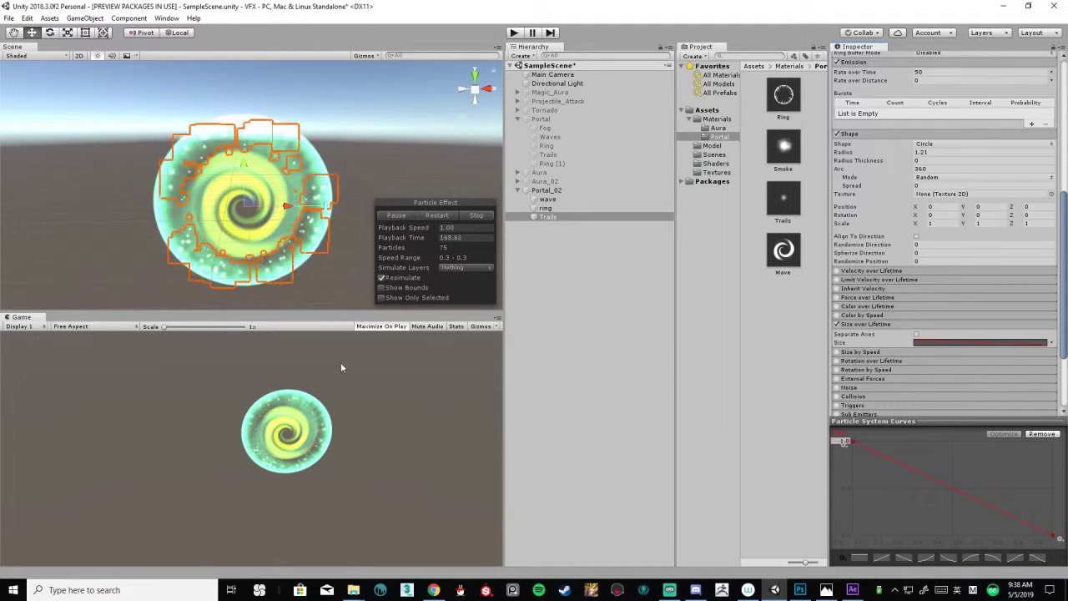
- Enable Color over Lifetime and set the gradient's start alpha to 0
{"action": "left_click", "coordinate": [868, 307]}
{"action": "left_click", "coordinate": [973, 318]}
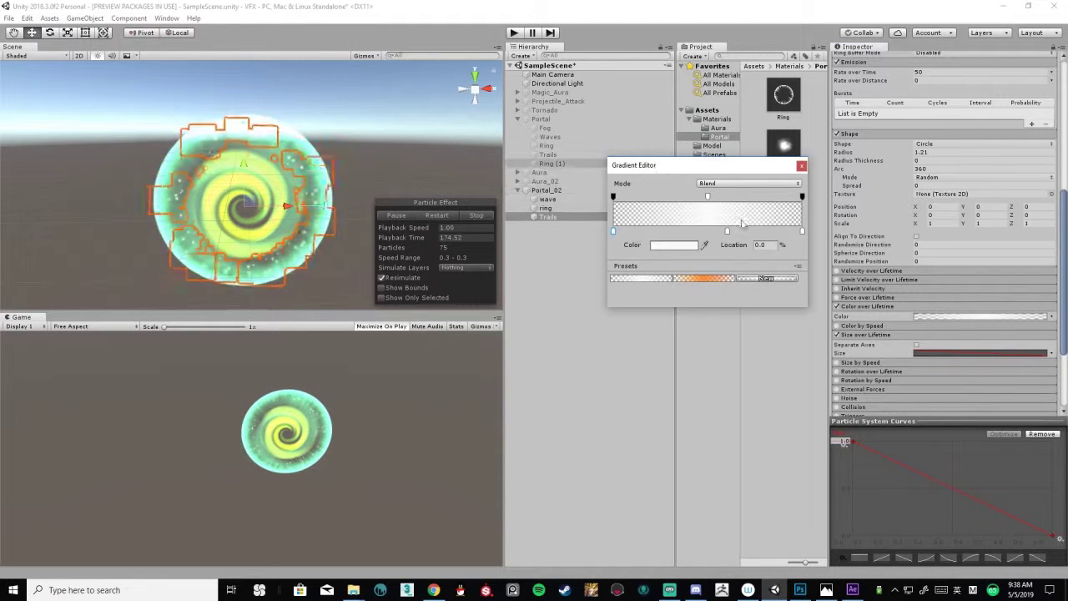
{"action": "left_click", "coordinate": [614, 197]}
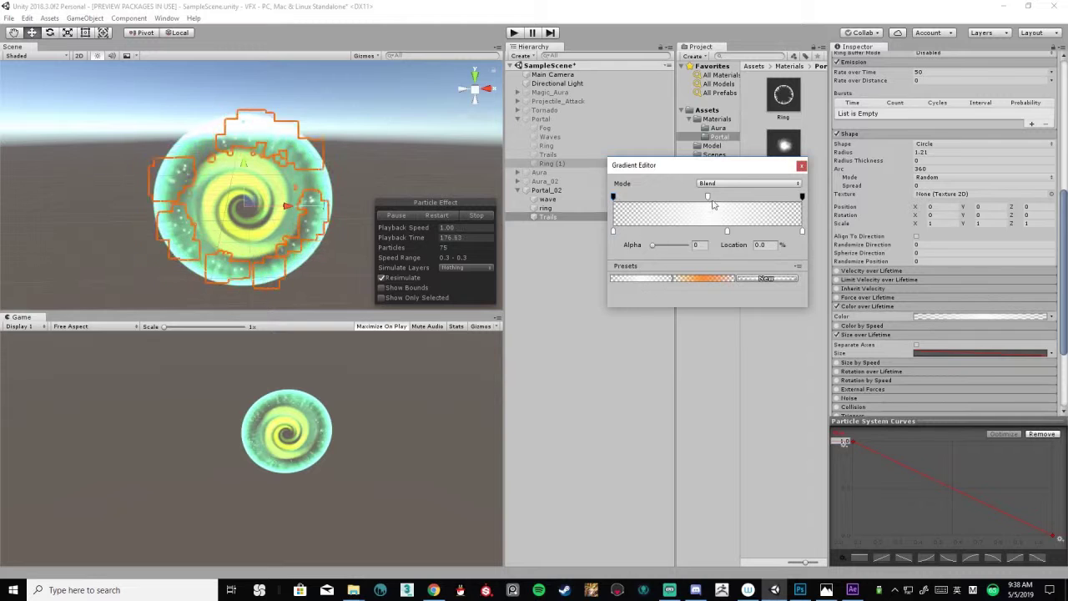
{"action": "left_click", "coordinate": [801, 166]}
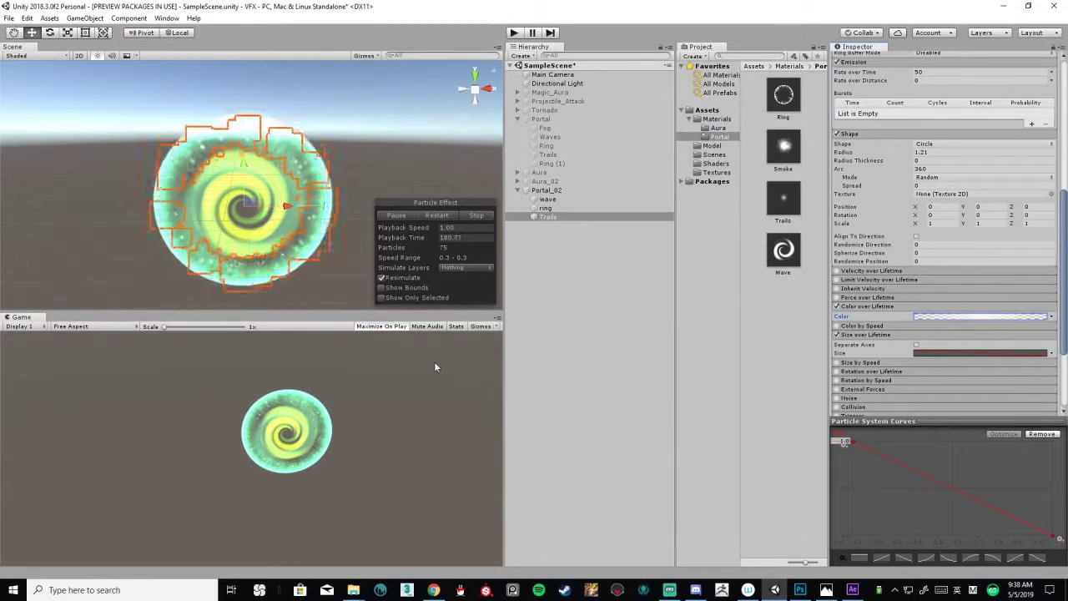
{"action": "scroll", "coordinate": [902, 295], "scroll_direction": "up", "scroll_amount": 4}
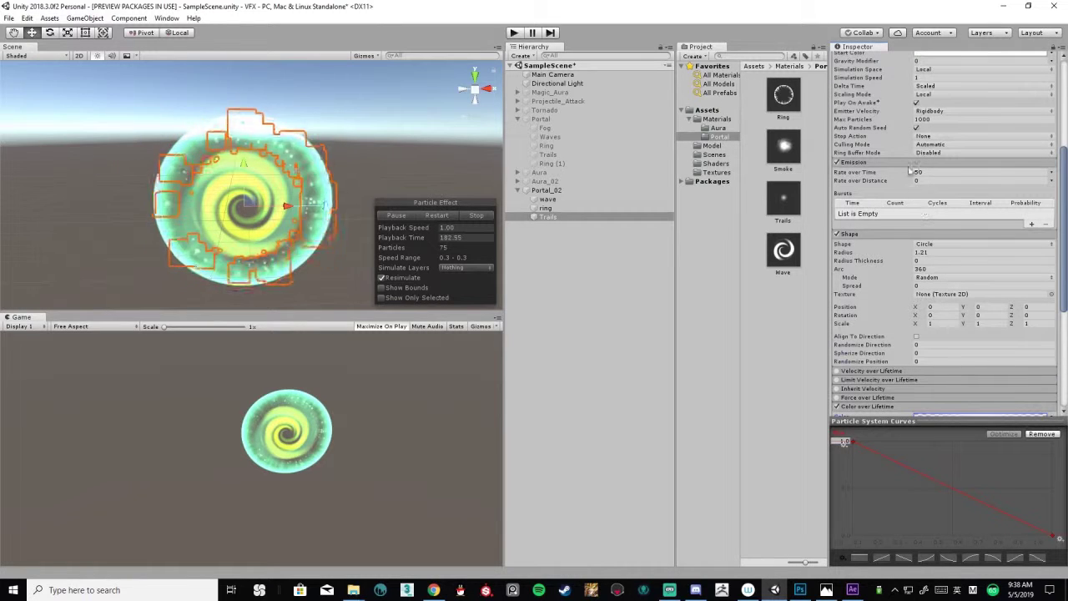
- Recolour the Color over Lifetime gradient's start key to cyan
{"action": "left_click", "coordinate": [929, 172]}
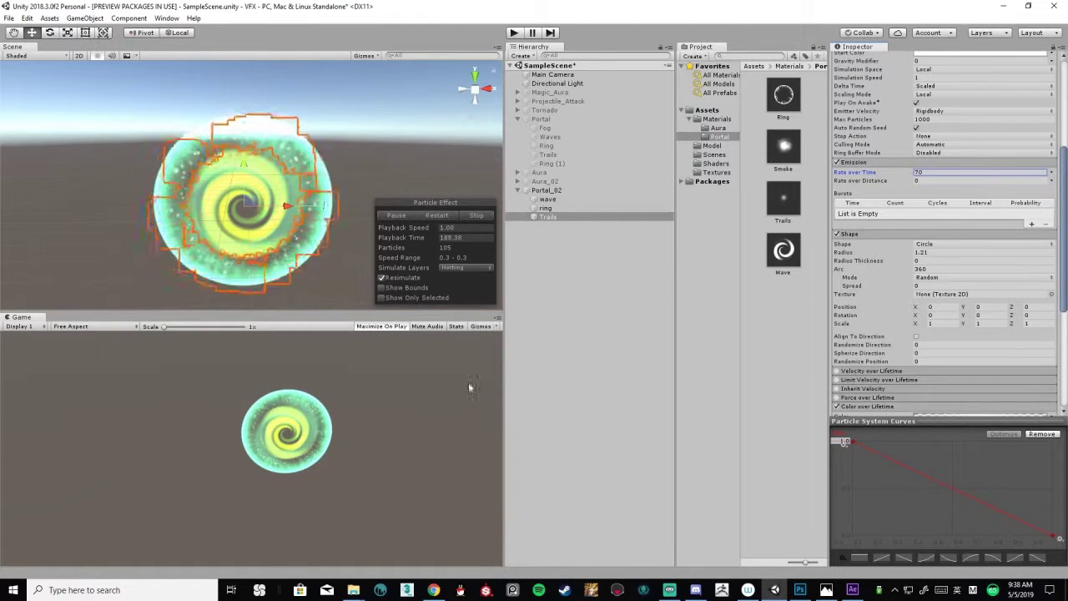
{"action": "scroll", "coordinate": [922, 327], "scroll_direction": "down", "scroll_amount": 4}
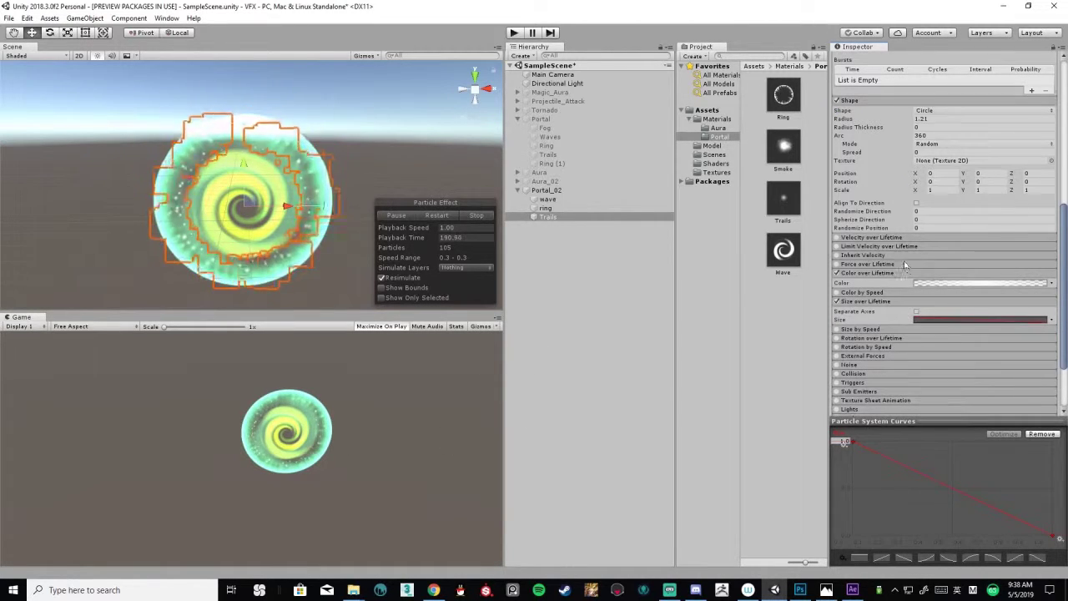
{"action": "scroll", "coordinate": [943, 283], "scroll_direction": "up", "scroll_amount": 2}
{"action": "left_click", "coordinate": [981, 349]}
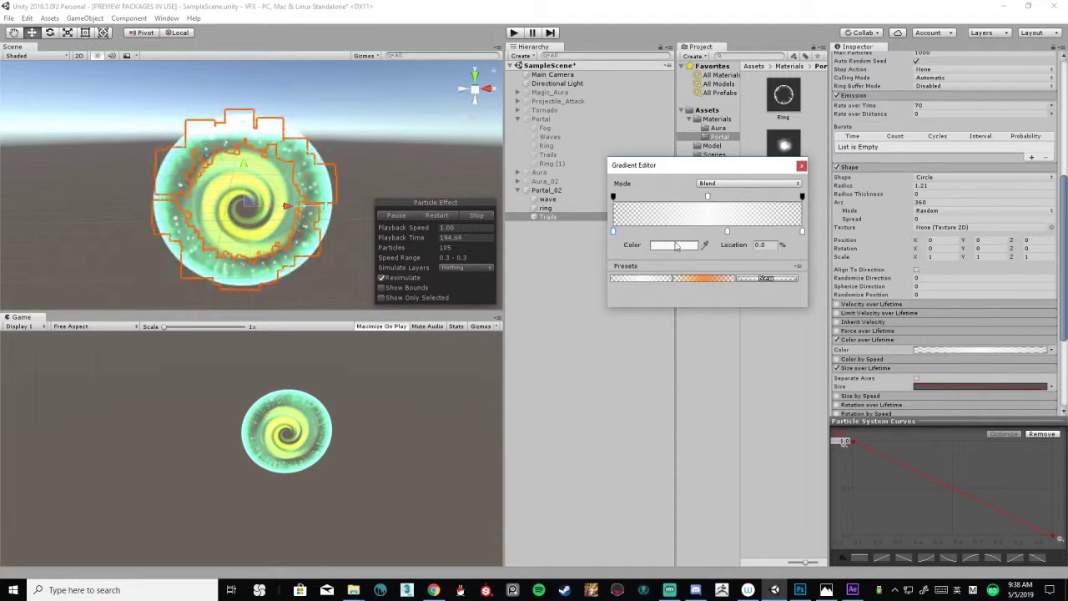
{"action": "left_click", "coordinate": [676, 244]}
{"action": "left_click", "coordinate": [686, 282]}
{"action": "left_click", "coordinate": [761, 221]}
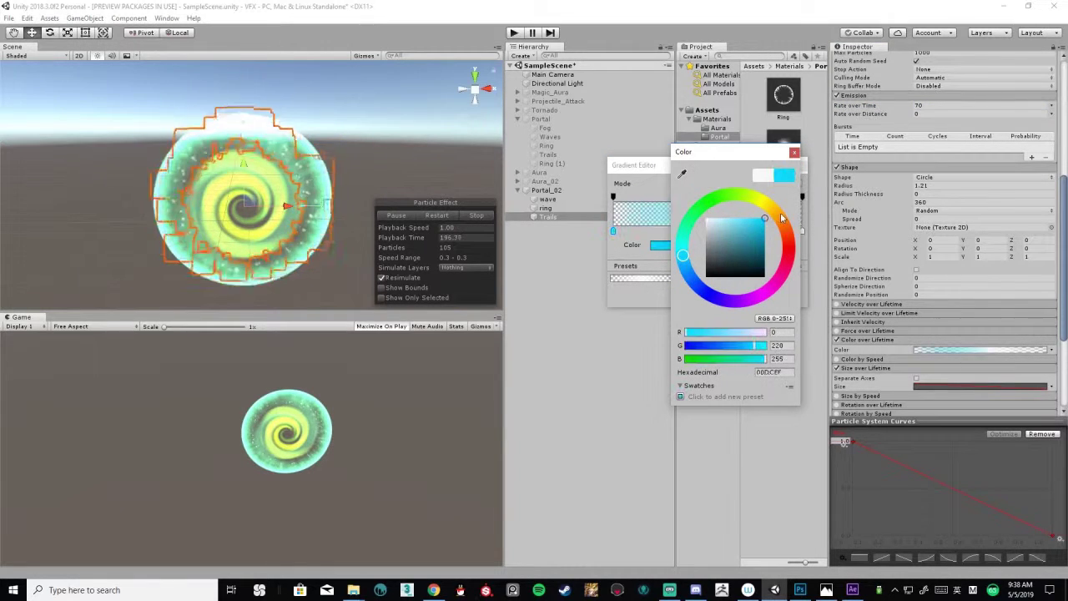
{"action": "left_click", "coordinate": [793, 152]}
- Set the gradient's end key to deep blue
{"action": "left_click", "coordinate": [802, 231]}
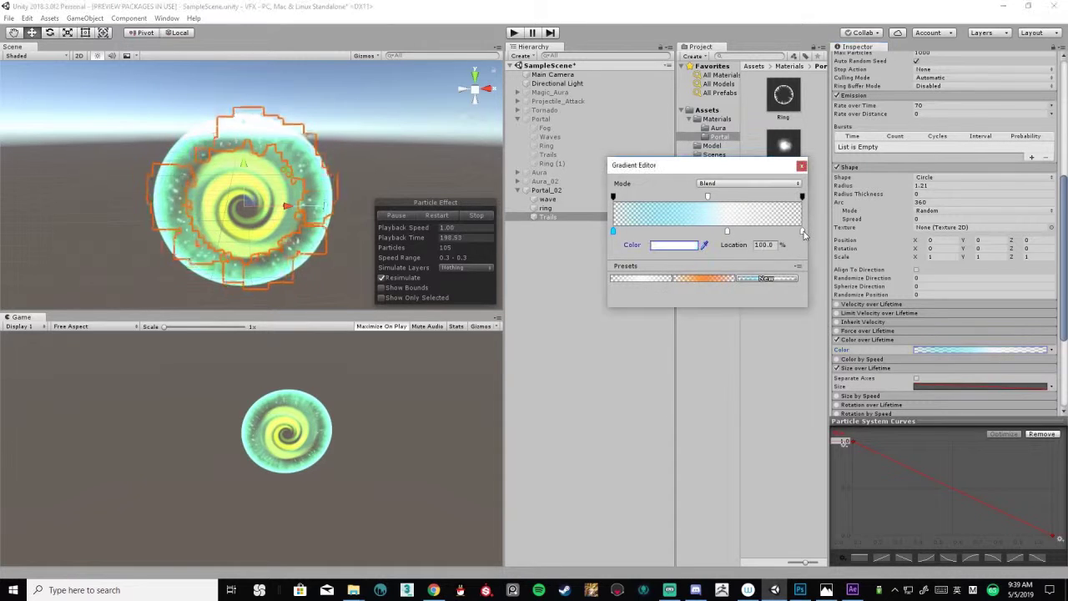
{"action": "left_click", "coordinate": [676, 244]}
{"action": "left_click", "coordinate": [699, 287]}
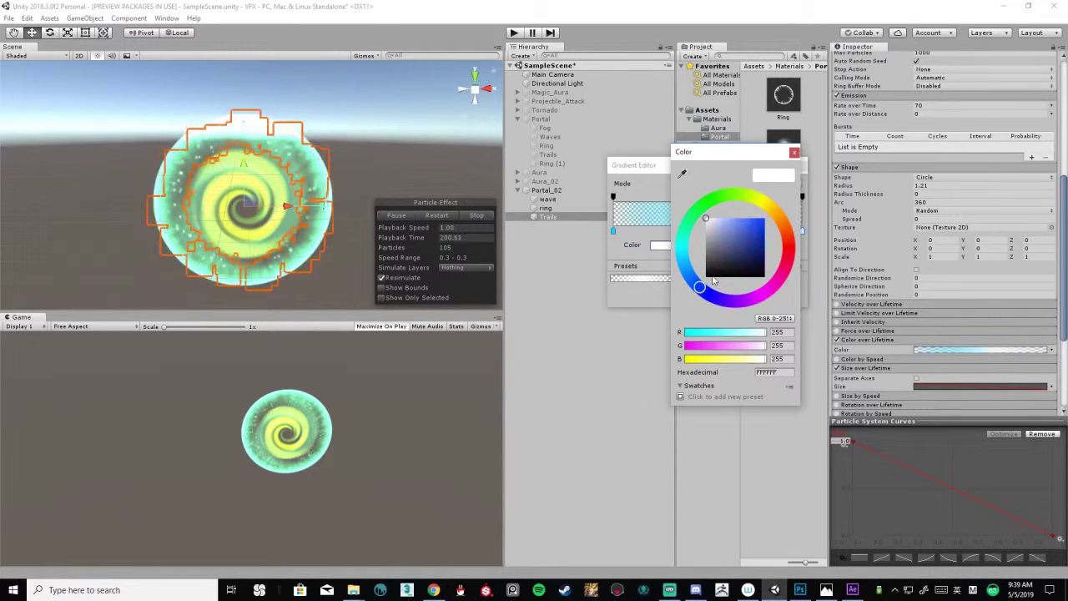
{"action": "left_click", "coordinate": [758, 217]}
{"action": "left_click", "coordinate": [793, 152]}
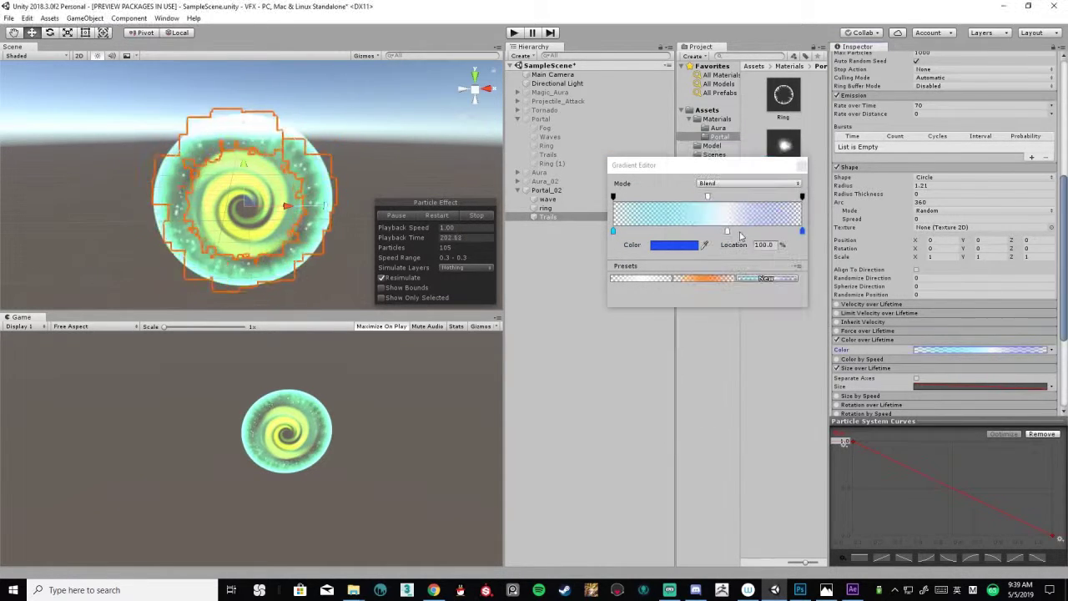
- Add a bright cyan (09D8FB) key at 60.3% and close the Gradient Editor
{"action": "left_click", "coordinate": [727, 231]}
{"action": "left_click", "coordinate": [670, 248]}
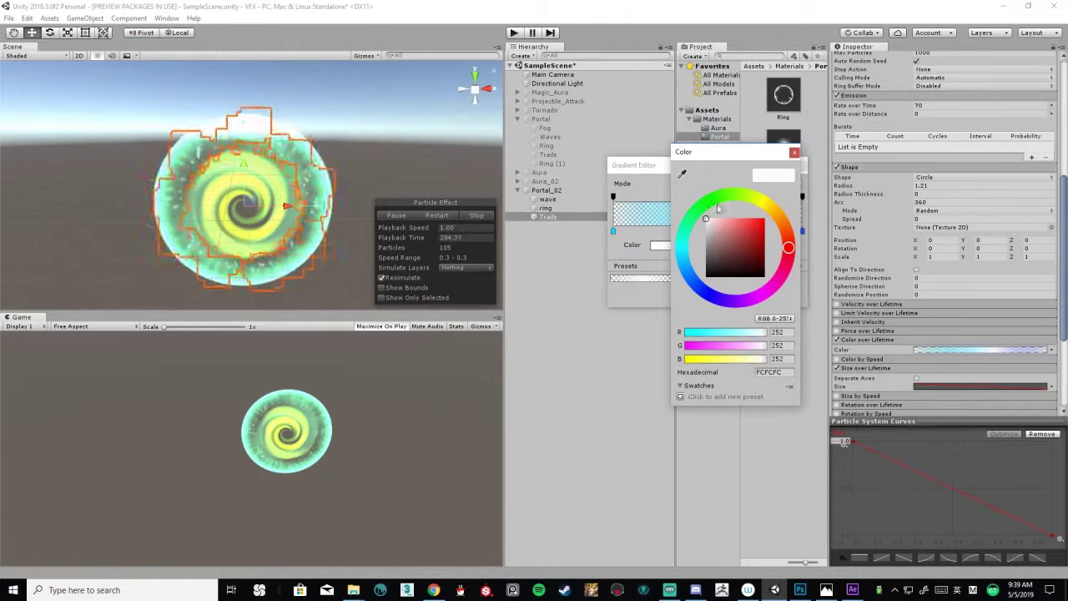
{"action": "left_click", "coordinate": [683, 261]}
{"action": "left_click", "coordinate": [763, 221]}
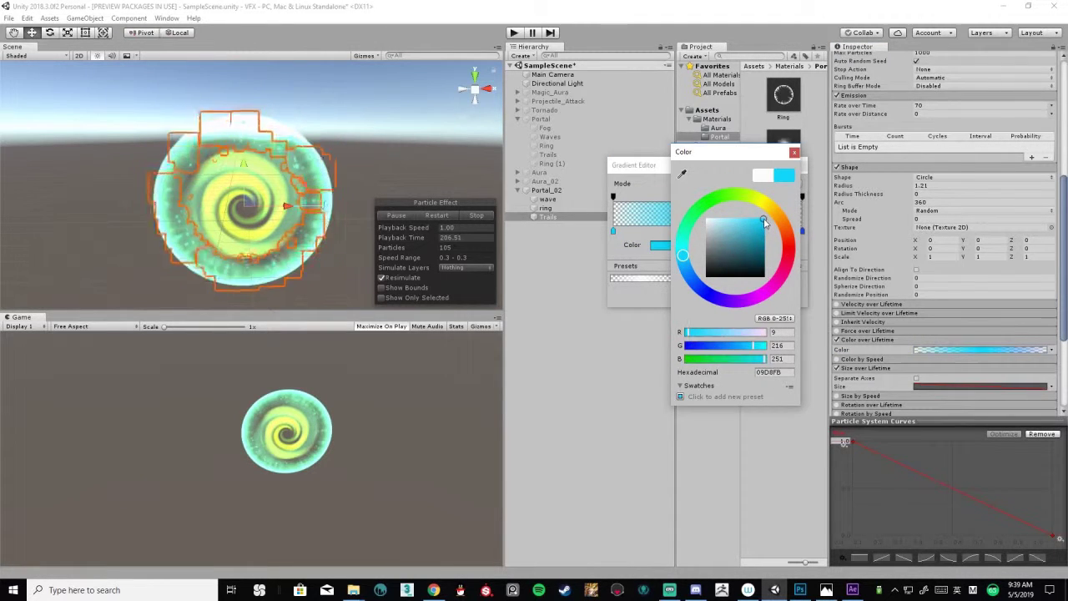
{"action": "left_click", "coordinate": [794, 152]}
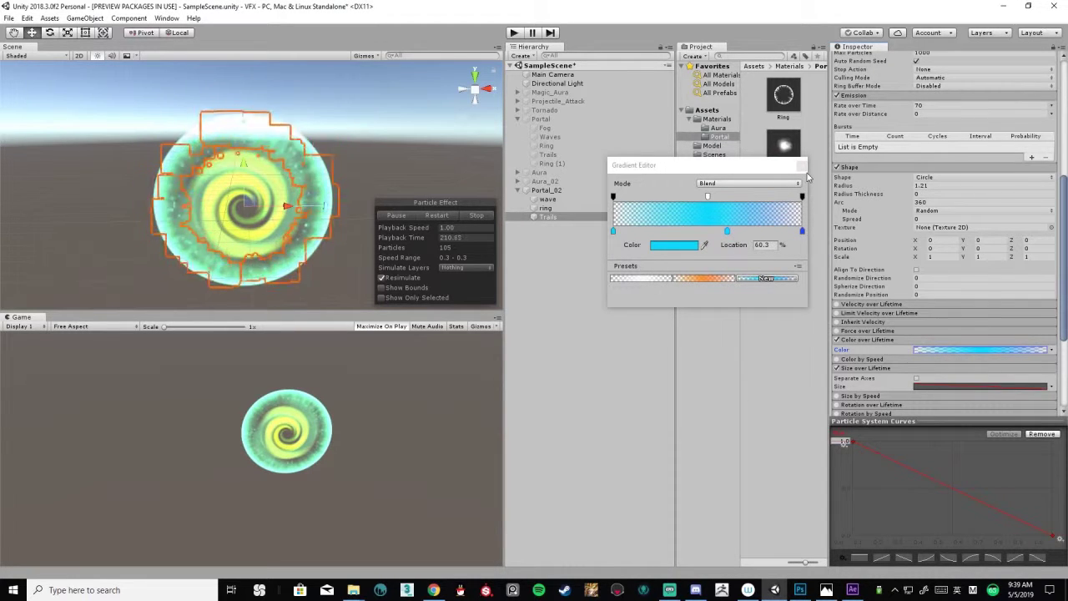
{"action": "left_click", "coordinate": [801, 165]}
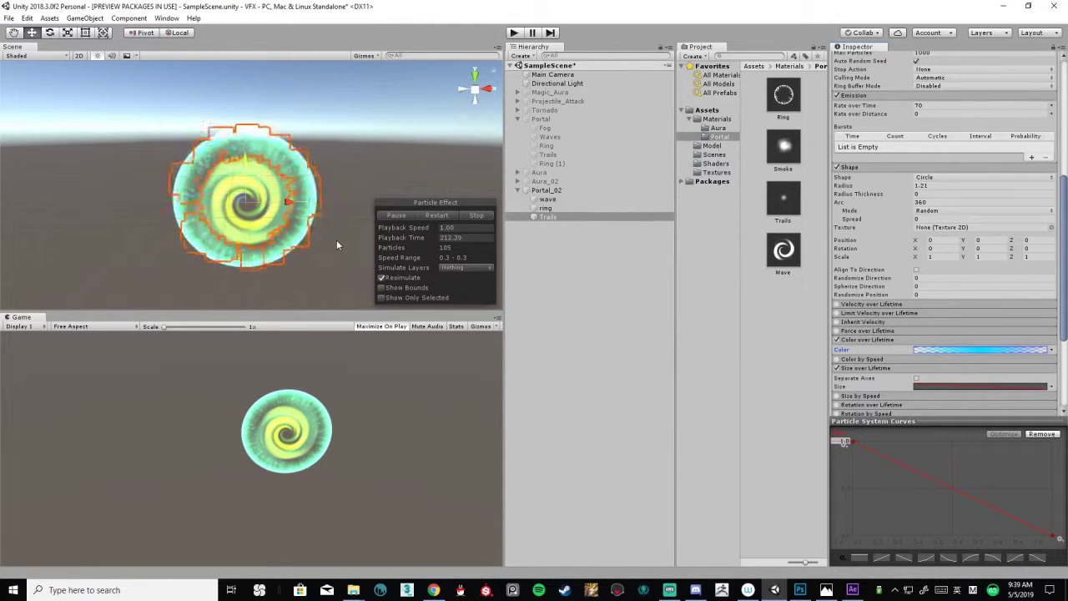
{"action": "left_click_drag", "start_coordinate": [337, 239], "coordinate": [411, 235], "text": "alt"}
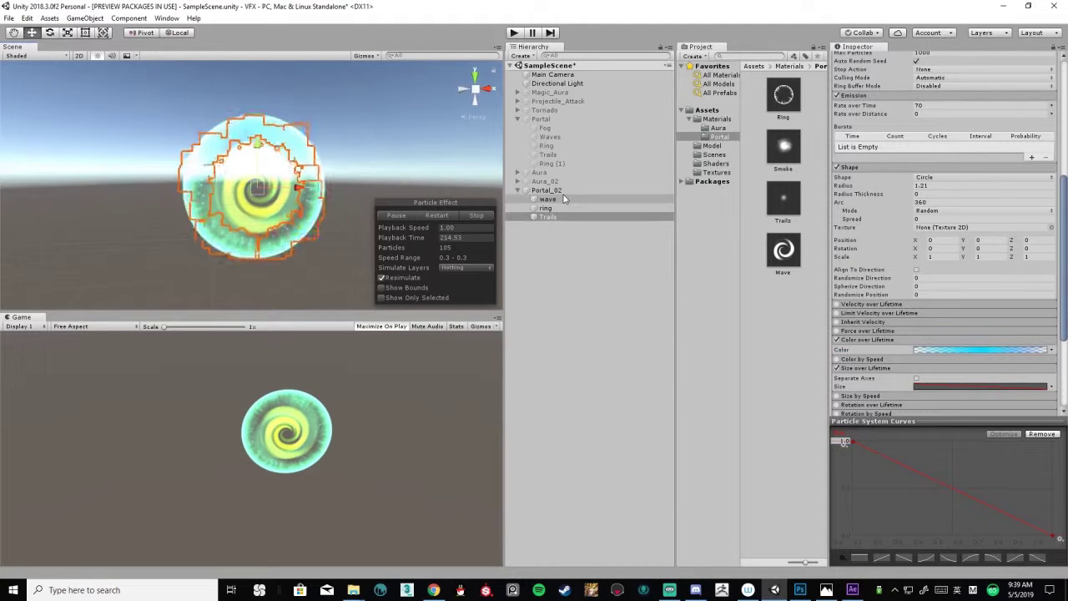
- Duplicate the Trails layer under Portal_02 to create Trails (1)
{"action": "left_click", "coordinate": [560, 199], "text": "shift"}
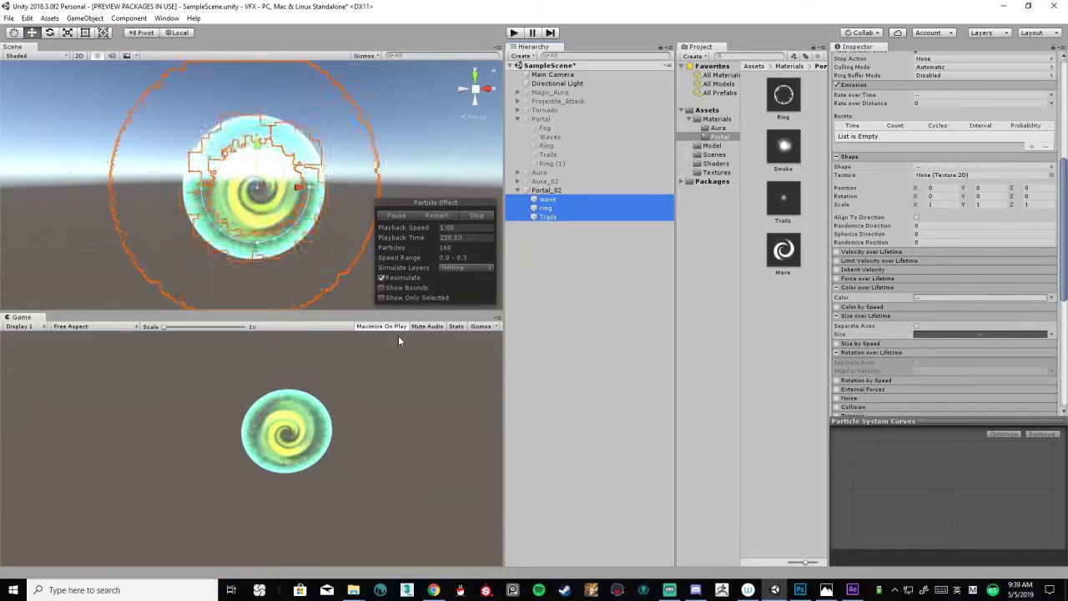
{"action": "left_click", "coordinate": [550, 256]}
{"action": "right_click", "coordinate": [550, 233]}
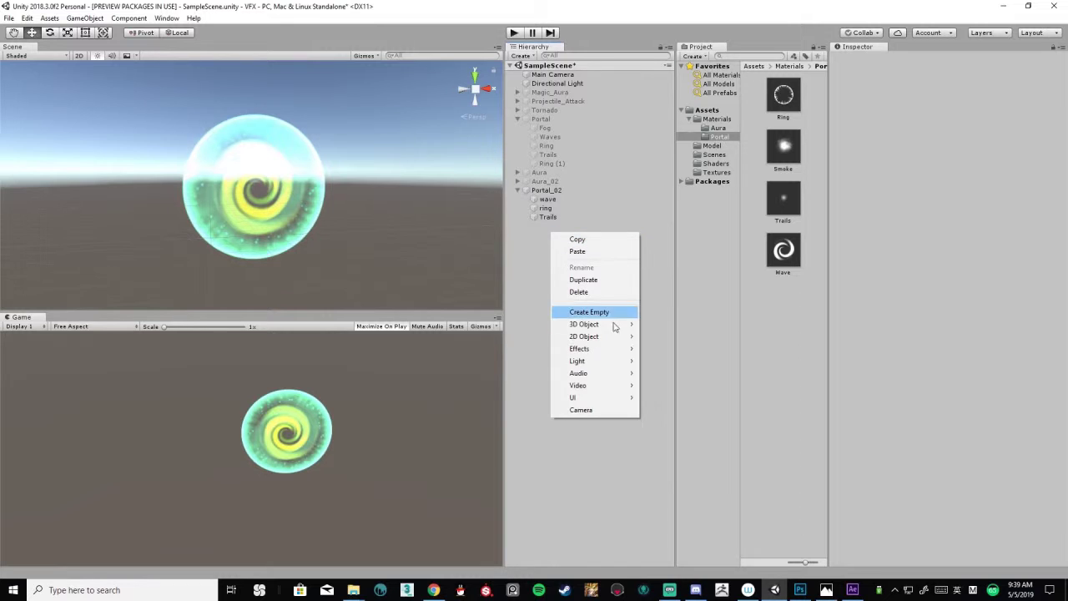
{"action": "mouse_move", "coordinate": [598, 349]}
{"action": "left_click", "coordinate": [678, 348]}
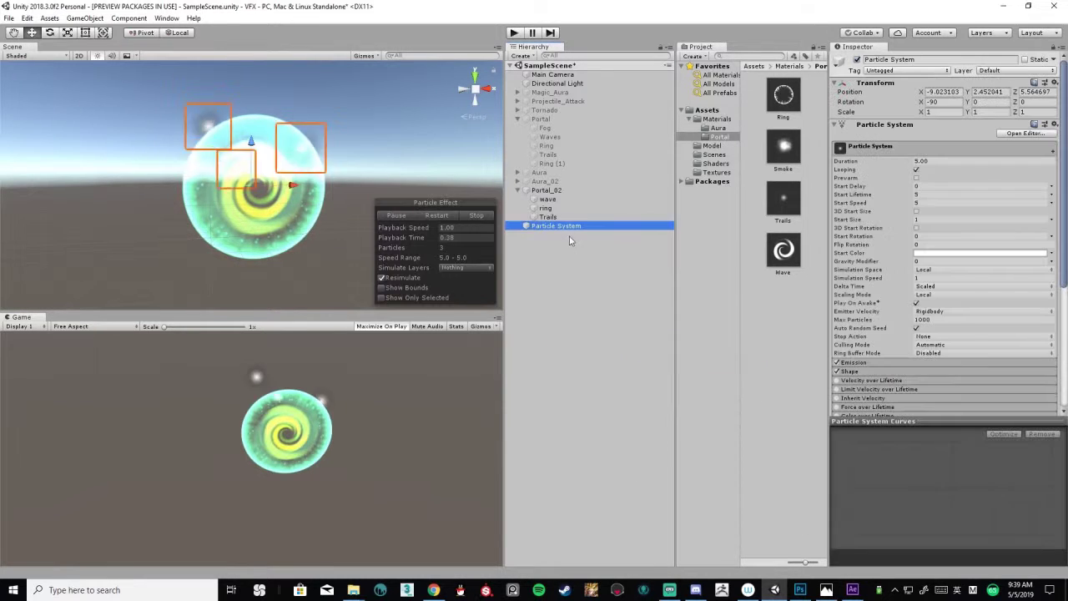
{"action": "key", "text": "ctrl+z"}
{"action": "key", "text": "ctrl+d"}
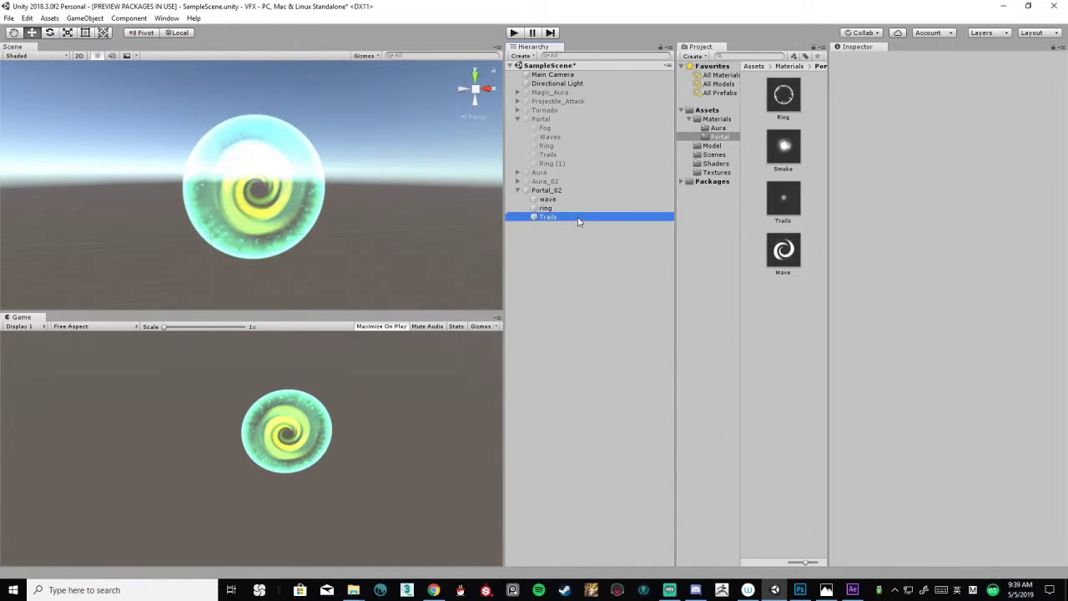
{"action": "right_click", "coordinate": [571, 226]}
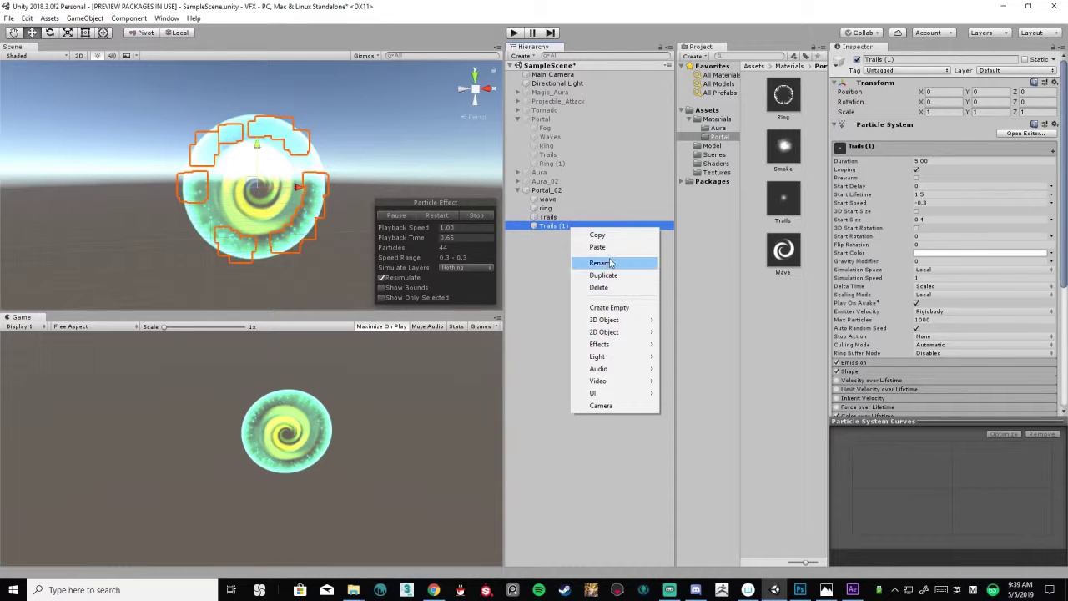
- Rename Trails (1) to Smoke and apply the Smoke material to it
{"action": "left_click", "coordinate": [608, 263]}
{"action": "type", "text": "Smoke"}
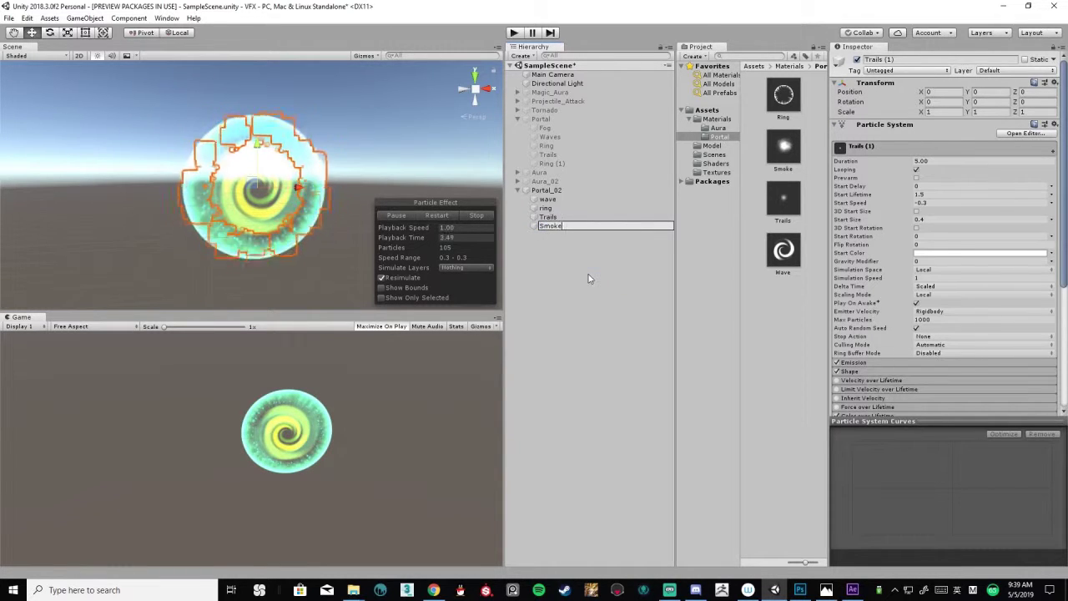
{"action": "key", "text": "Return"}
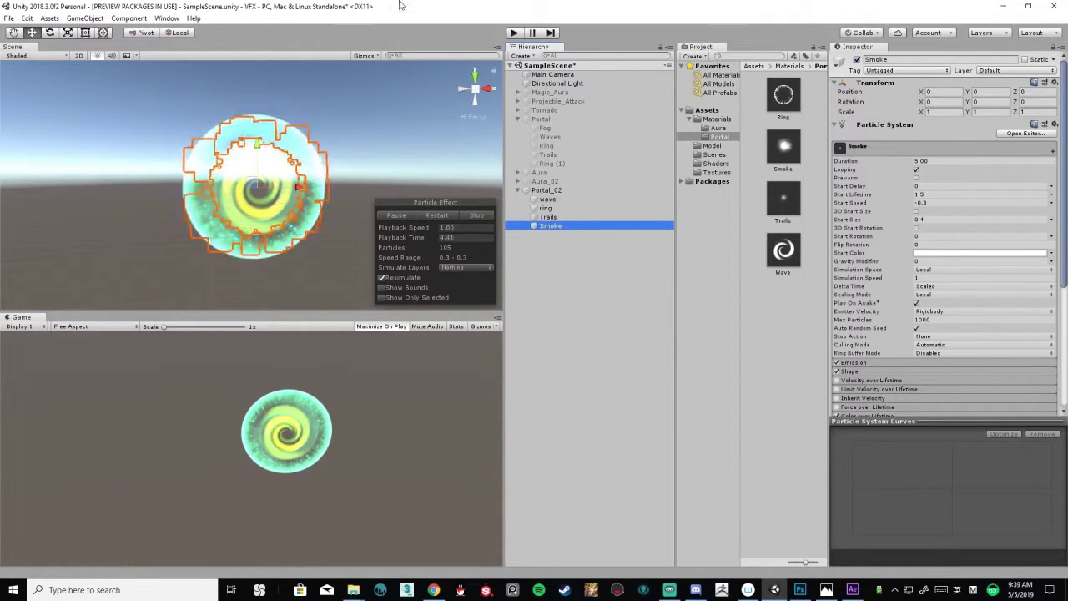
{"action": "left_click_drag", "start_coordinate": [793, 146], "coordinate": [541, 225]}
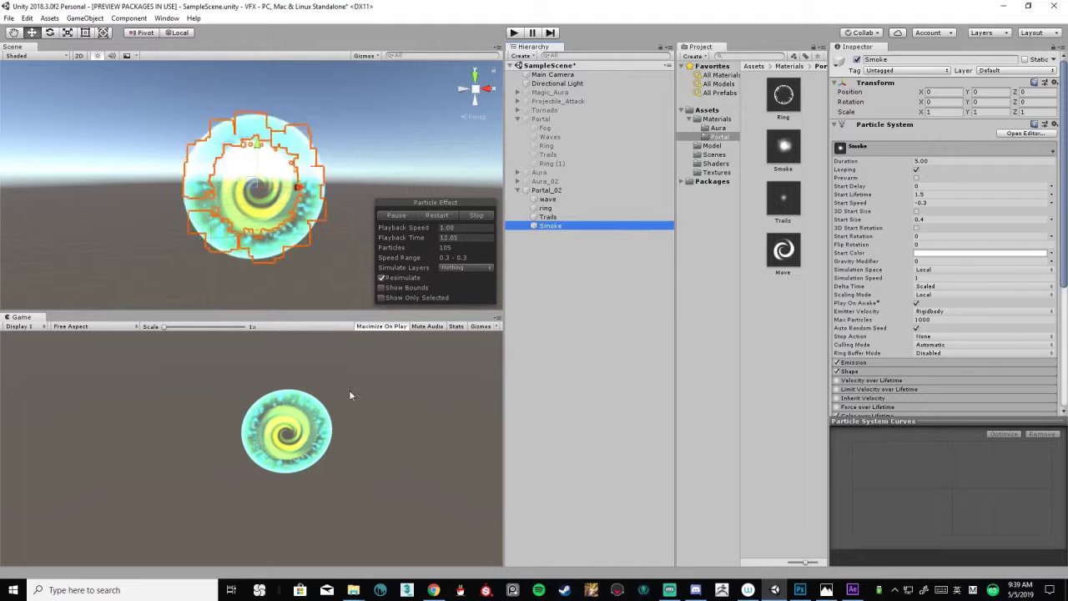
- Give the Smoke layer Start Size 1 and a circle emitter radius of about 1.34
{"action": "scroll", "coordinate": [924, 289], "scroll_direction": "down", "scroll_amount": 3}
{"action": "left_click", "coordinate": [873, 273]}
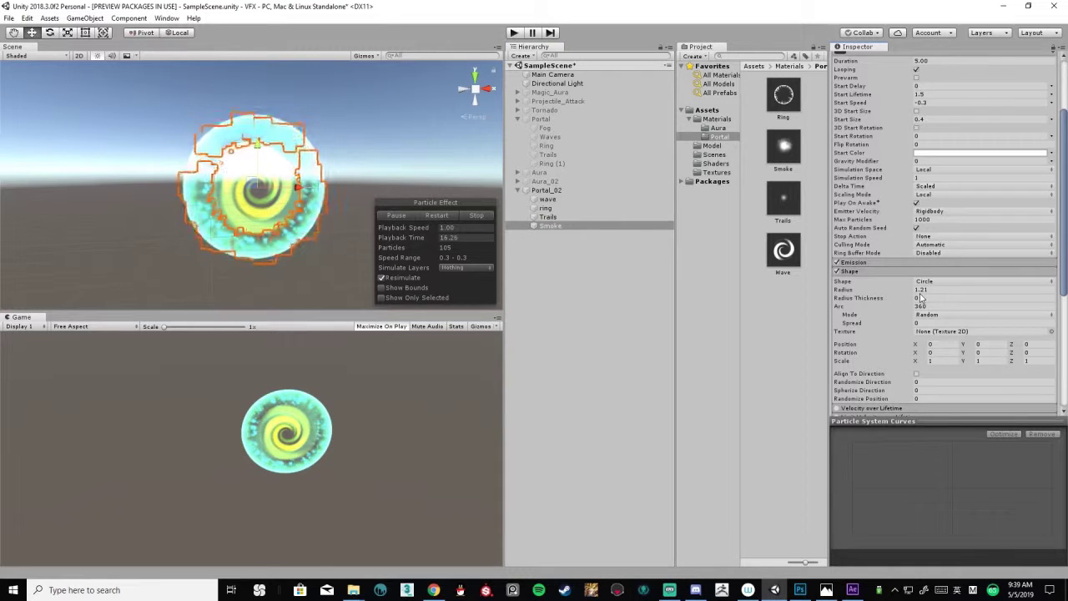
{"action": "scroll", "coordinate": [920, 298], "scroll_direction": "up", "scroll_amount": 3}
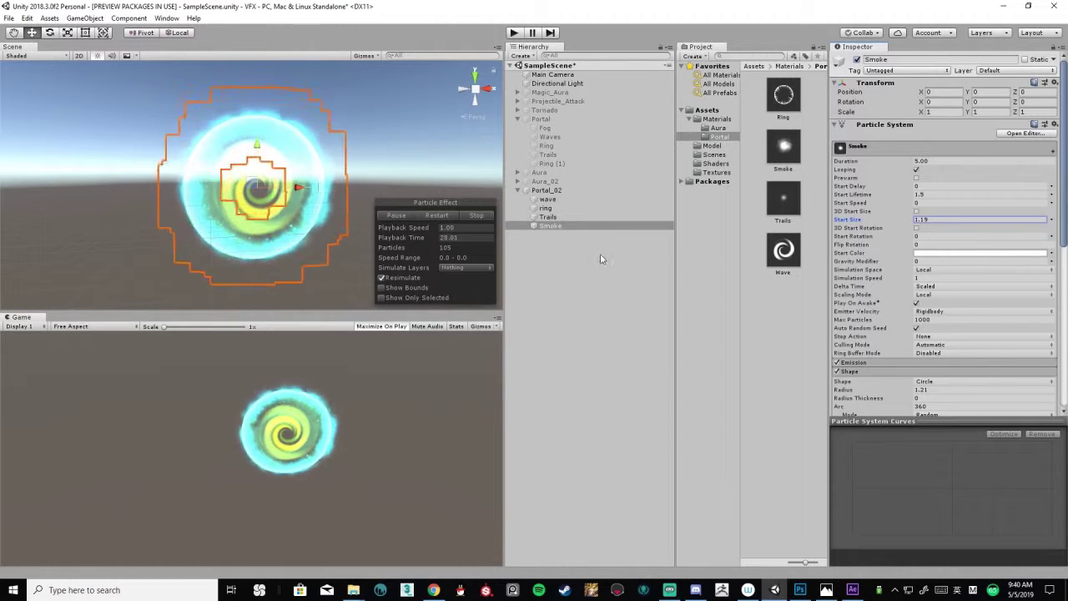
{"action": "left_click", "coordinate": [578, 201]}
{"action": "left_click", "coordinate": [551, 225], "text": "shift"}
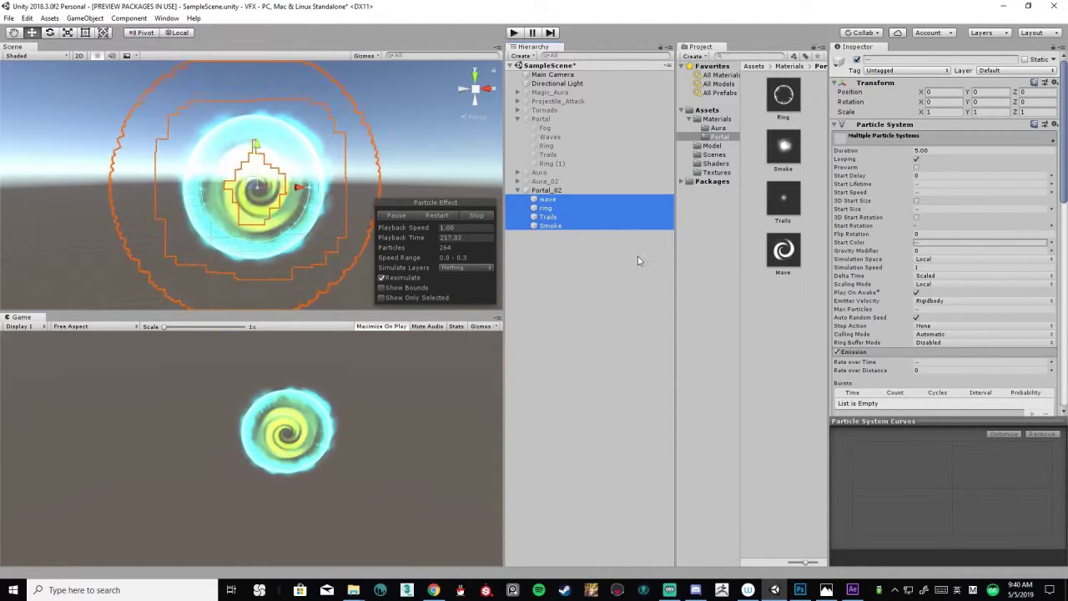
{"action": "left_click", "coordinate": [545, 226]}
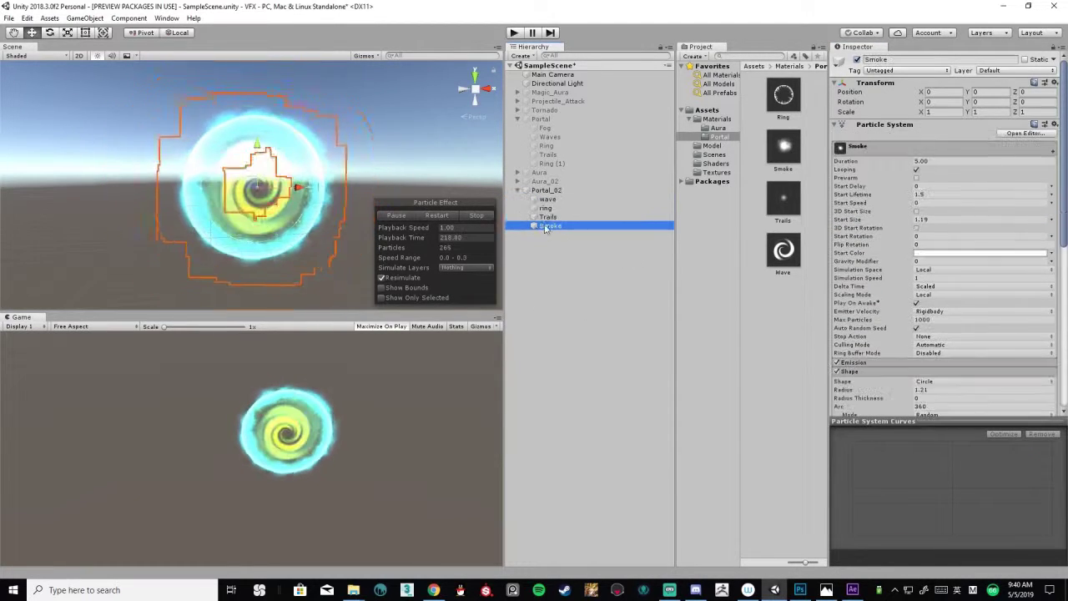
{"action": "left_click", "coordinate": [923, 218]}
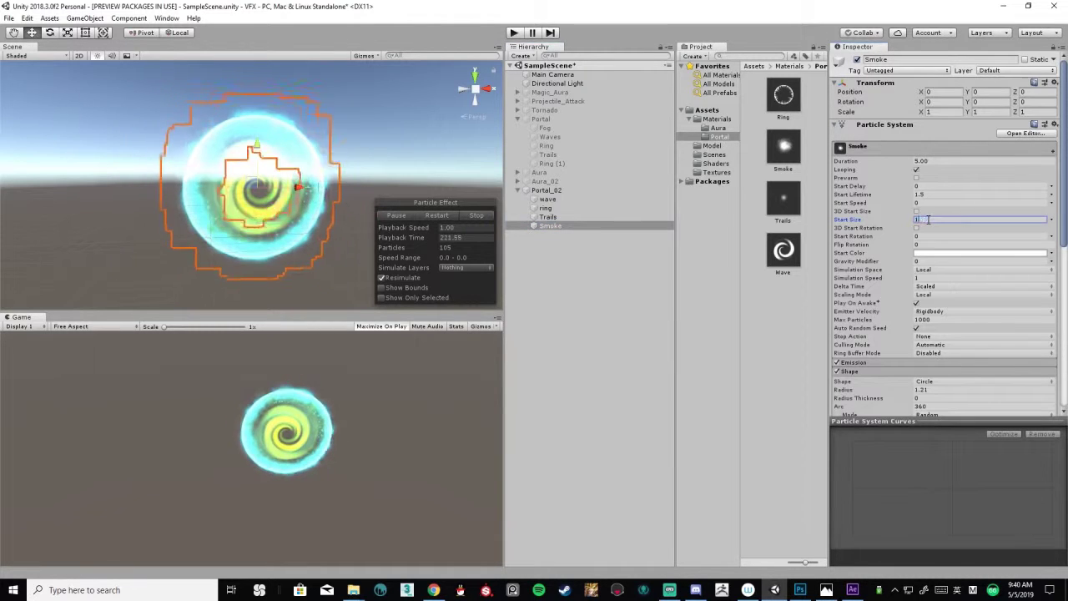
{"action": "scroll", "coordinate": [969, 406], "scroll_direction": "down", "scroll_amount": 2}
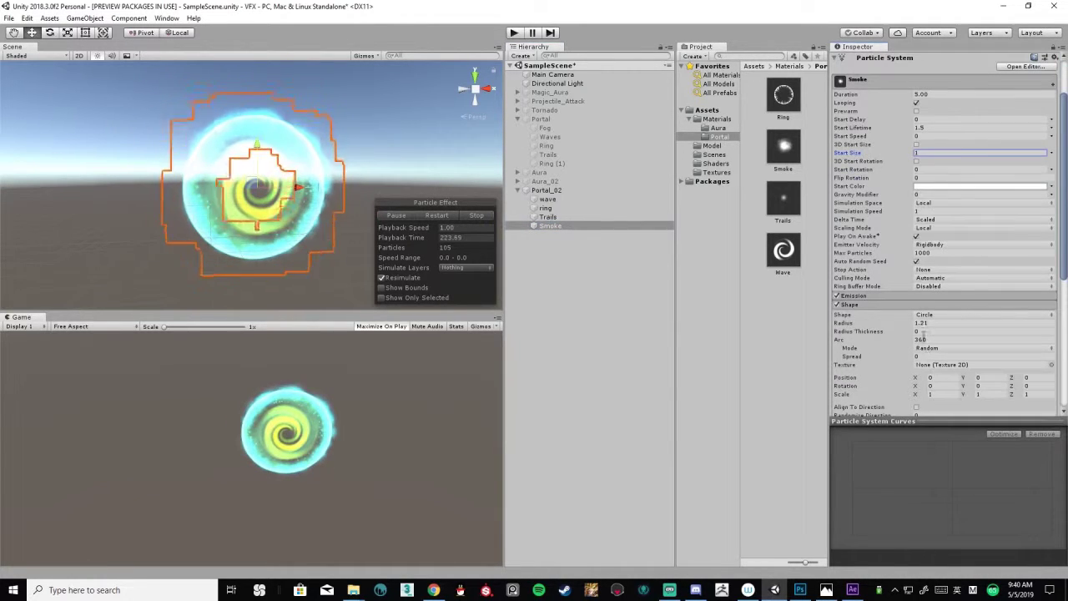
{"action": "left_click", "coordinate": [908, 324]}
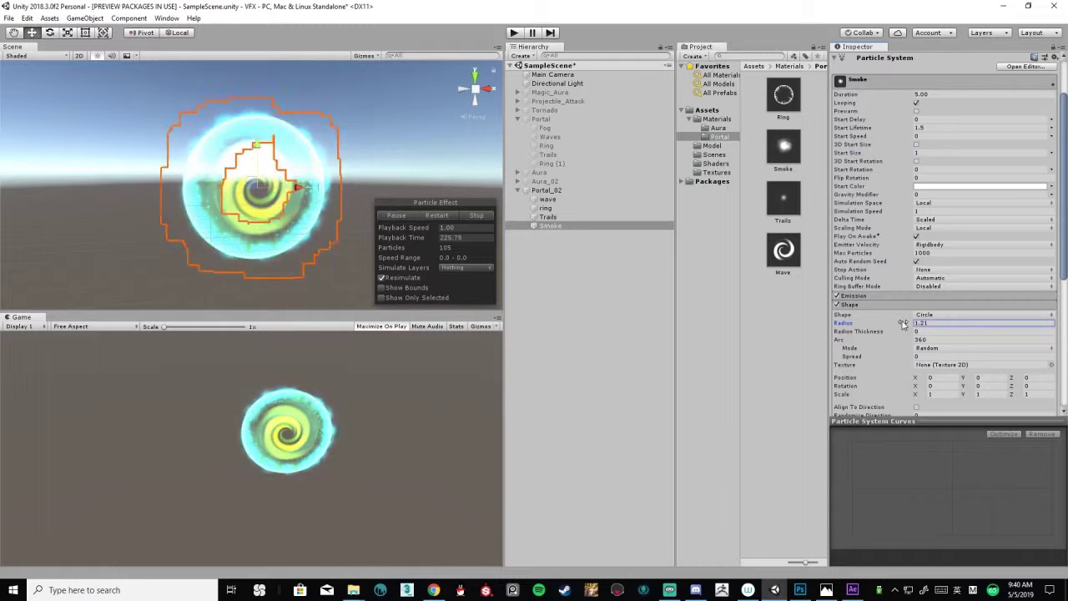
{"action": "left_click_drag", "start_coordinate": [903, 324], "coordinate": [907, 324]}
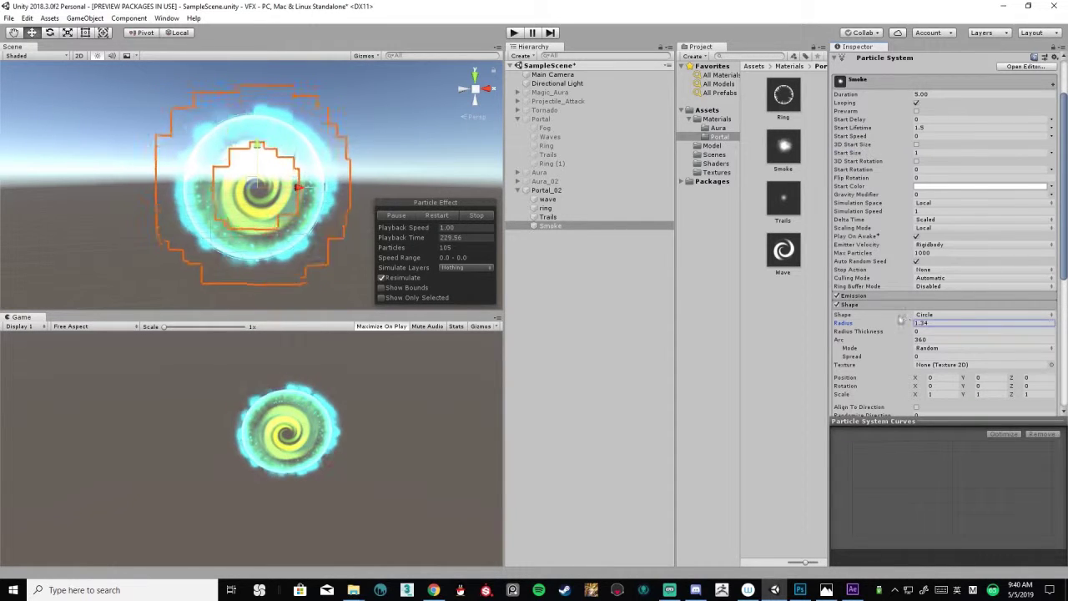
{"action": "left_click", "coordinate": [589, 201], "text": "shift"}
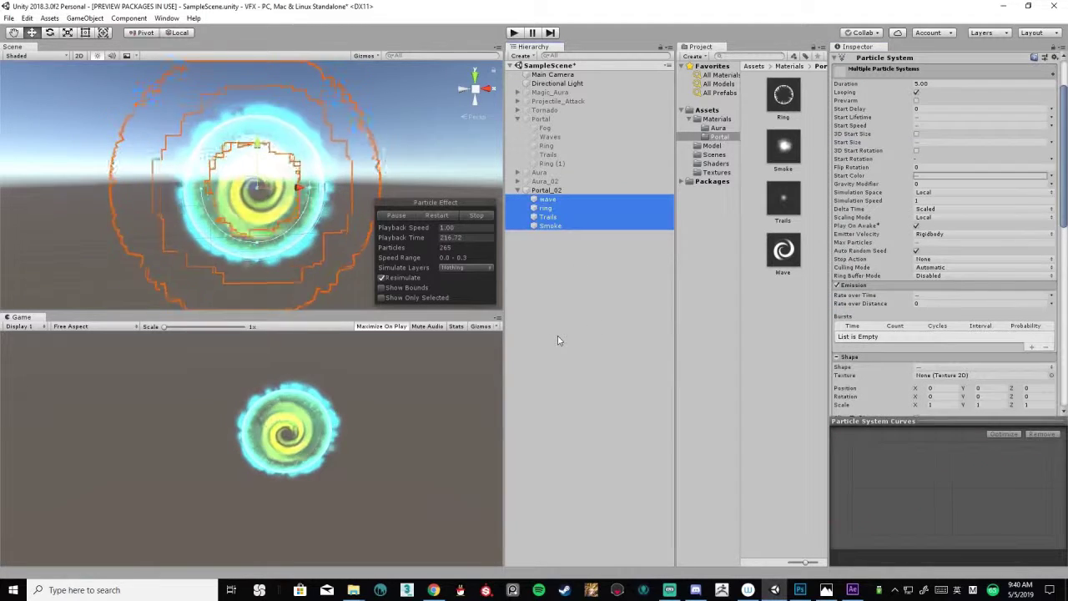
{"action": "left_click_drag", "start_coordinate": [359, 275], "coordinate": [366, 243], "text": "alt"}
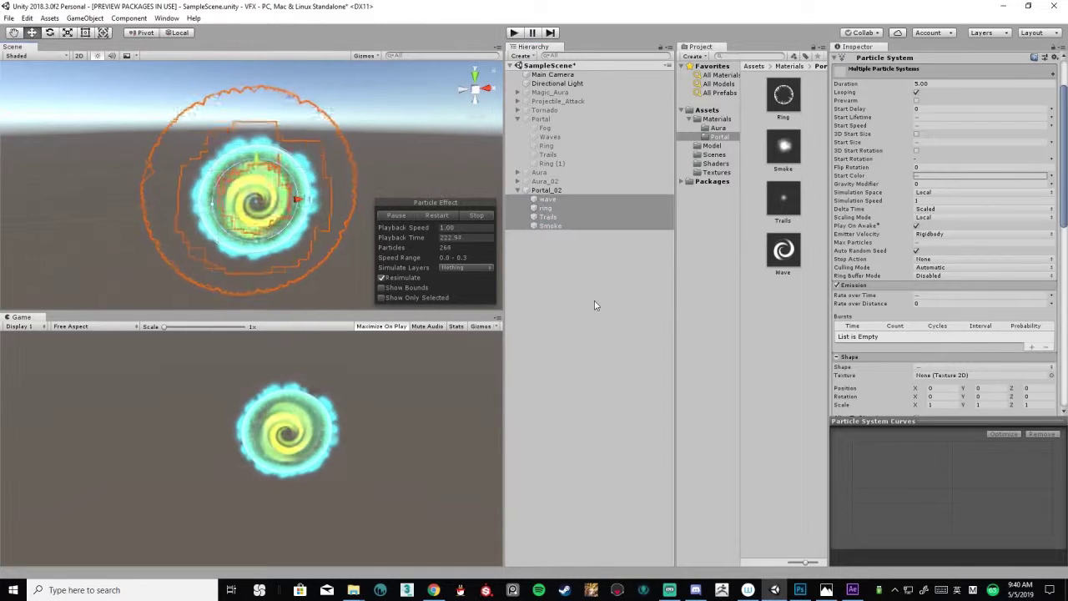